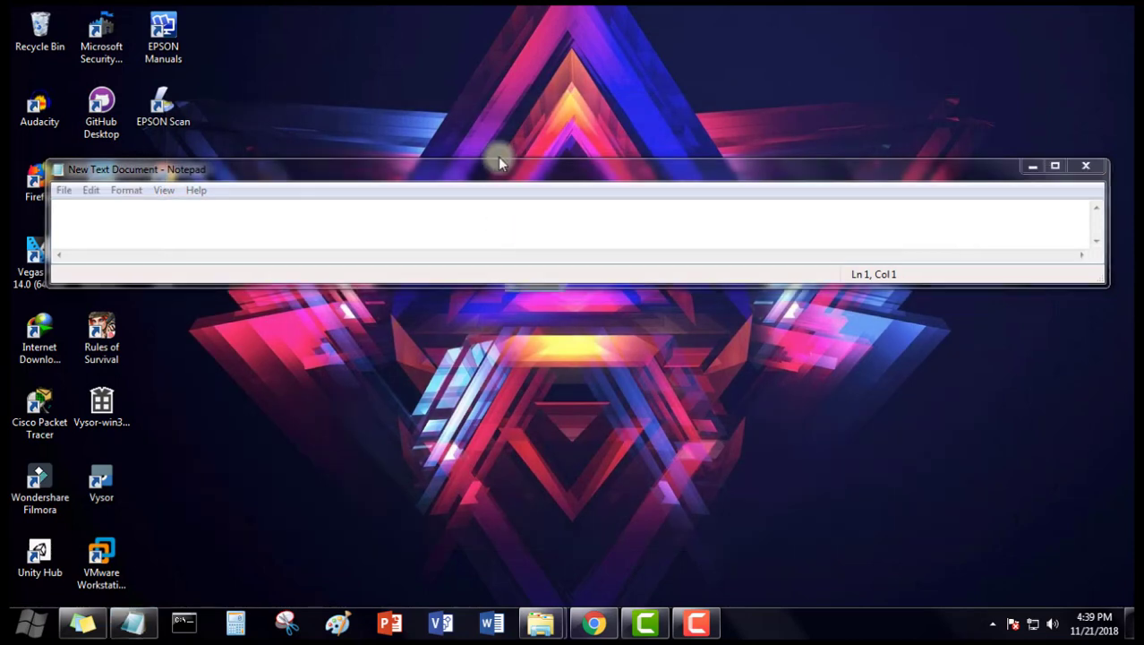
Write "HI GUYS! I WOULD LIKE TO SHOW YOU HOW TO CHANGE DESKTOP BACKGROUND ON YOUR COMPUTER" in the blank note and close it without saving
double_click(499, 167)
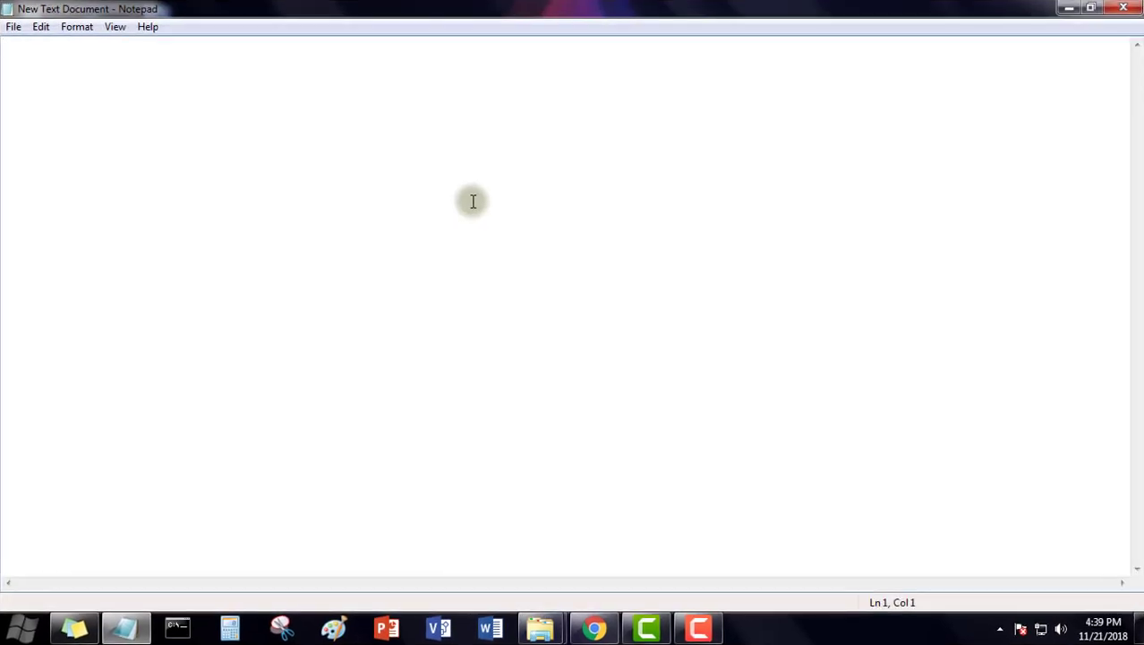
type("HI")
type(" G")
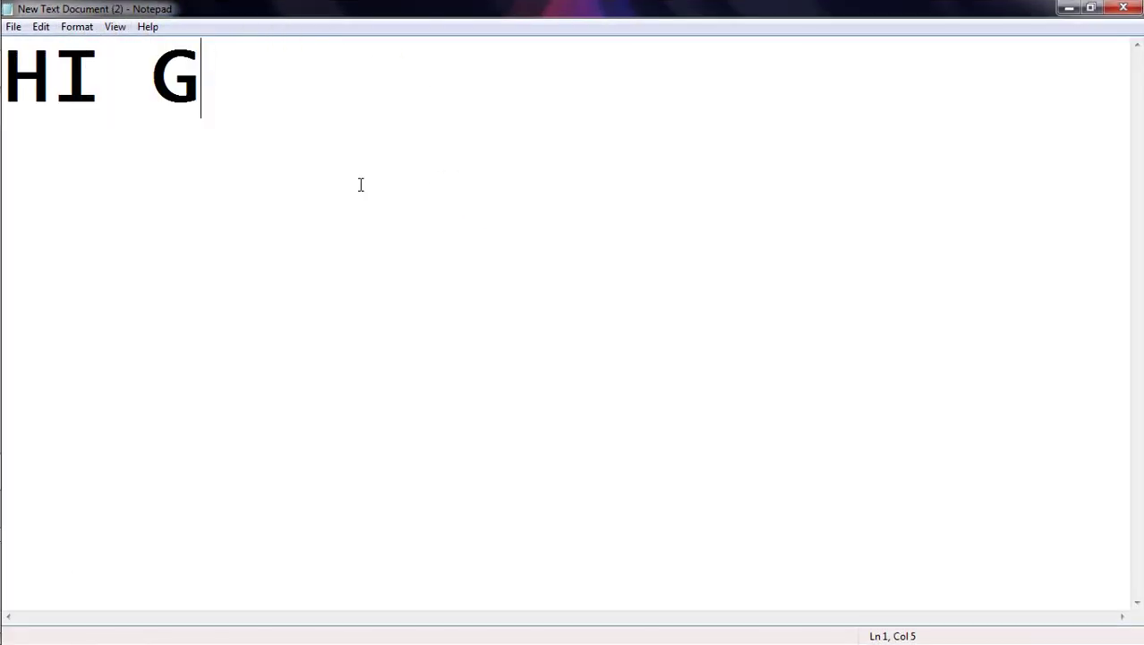
type("UYS! I WO")
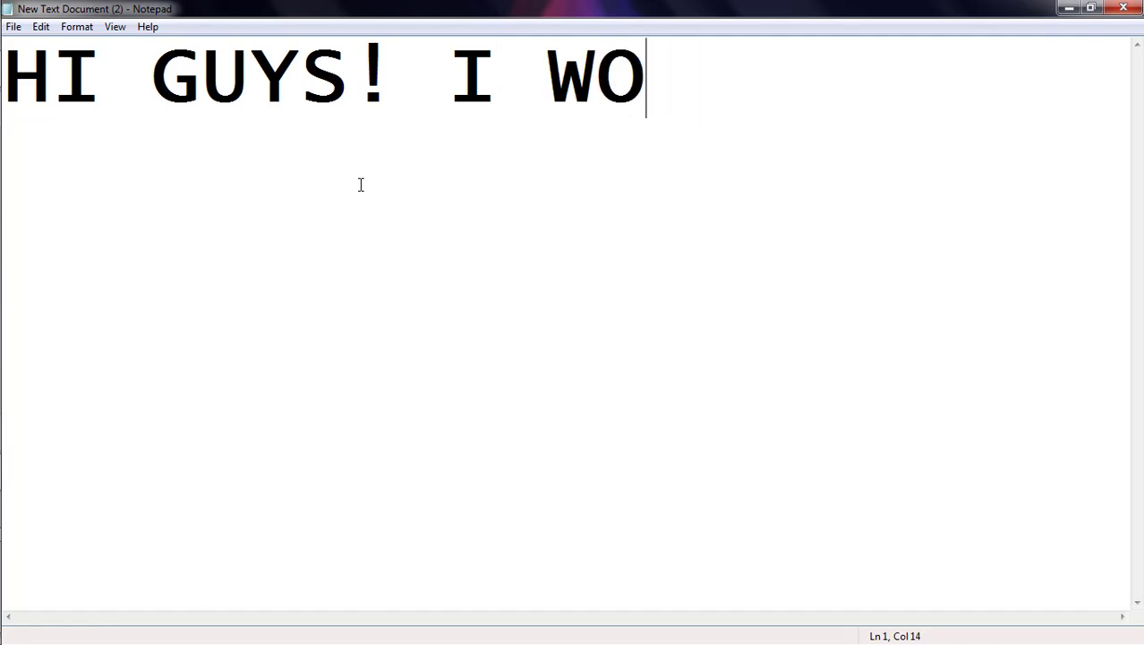
type("ULD LIKE TO SHOW YO")
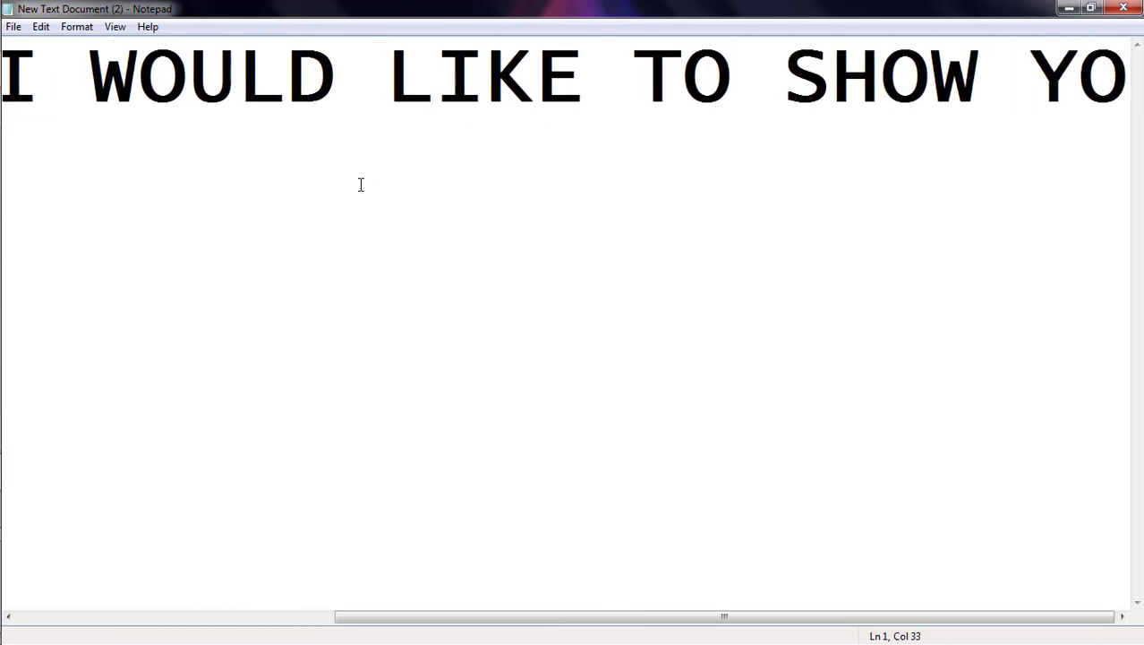
type("U HOW TO CHANGE ")
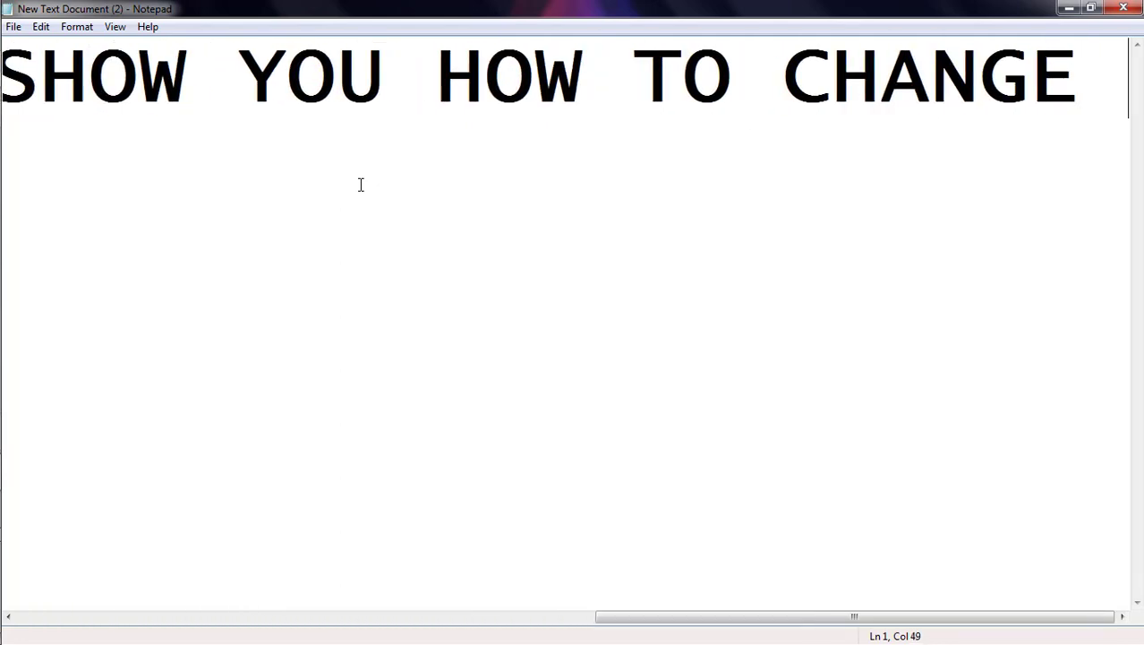
type("DESKTOP BACKGROUN")
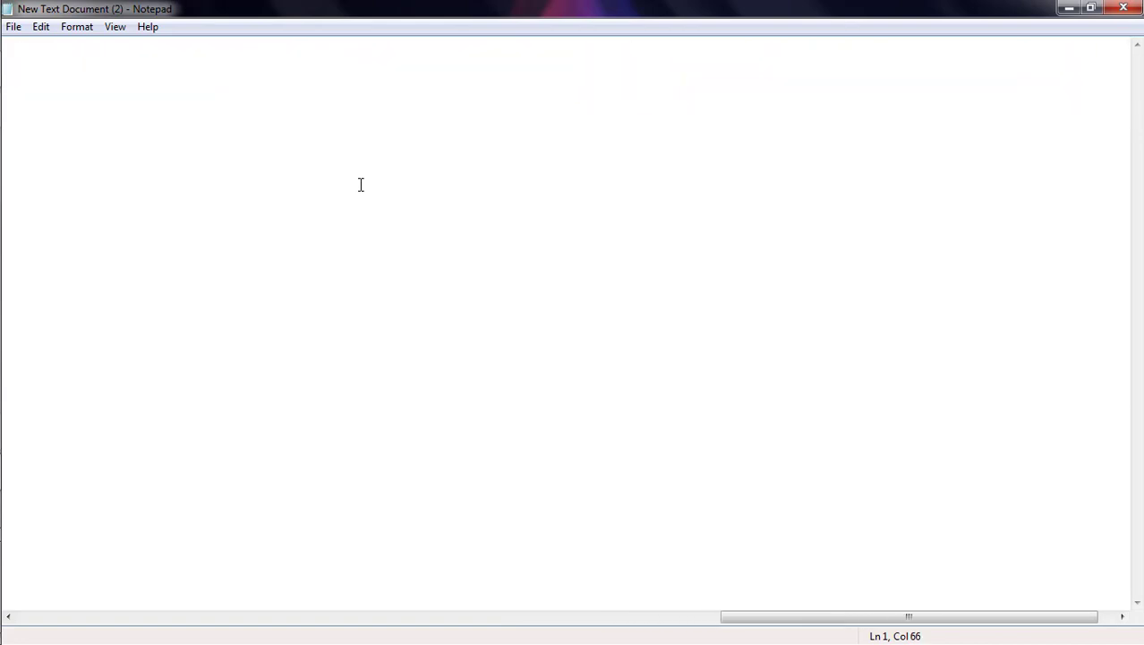
type("D ON YOUR COMPUTER")
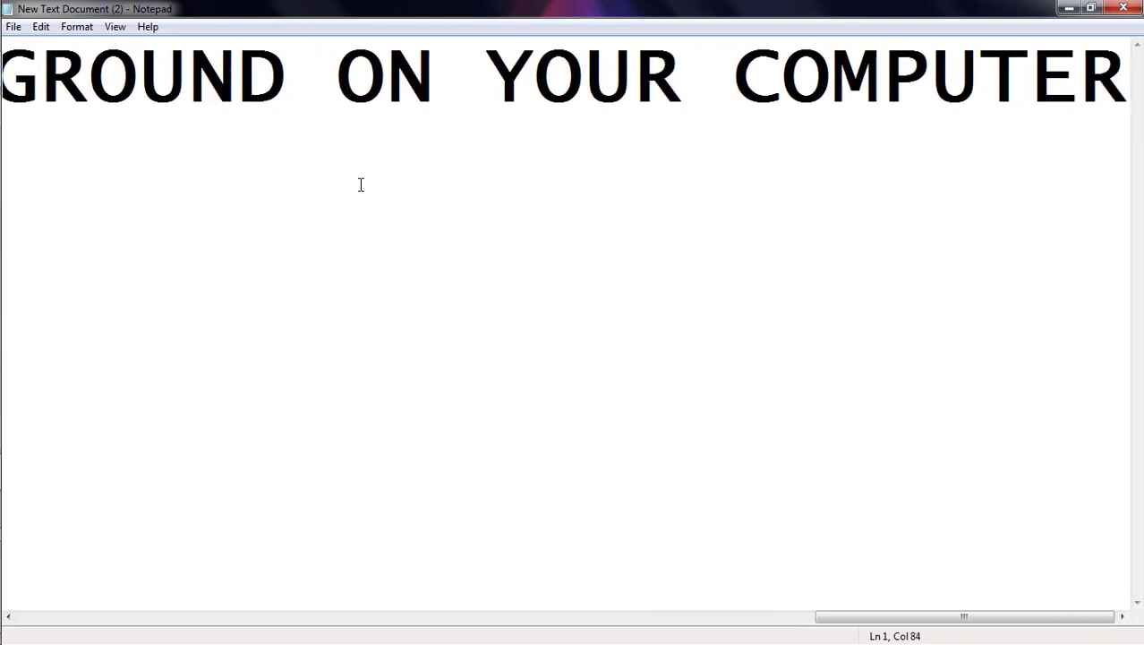
type("....................")
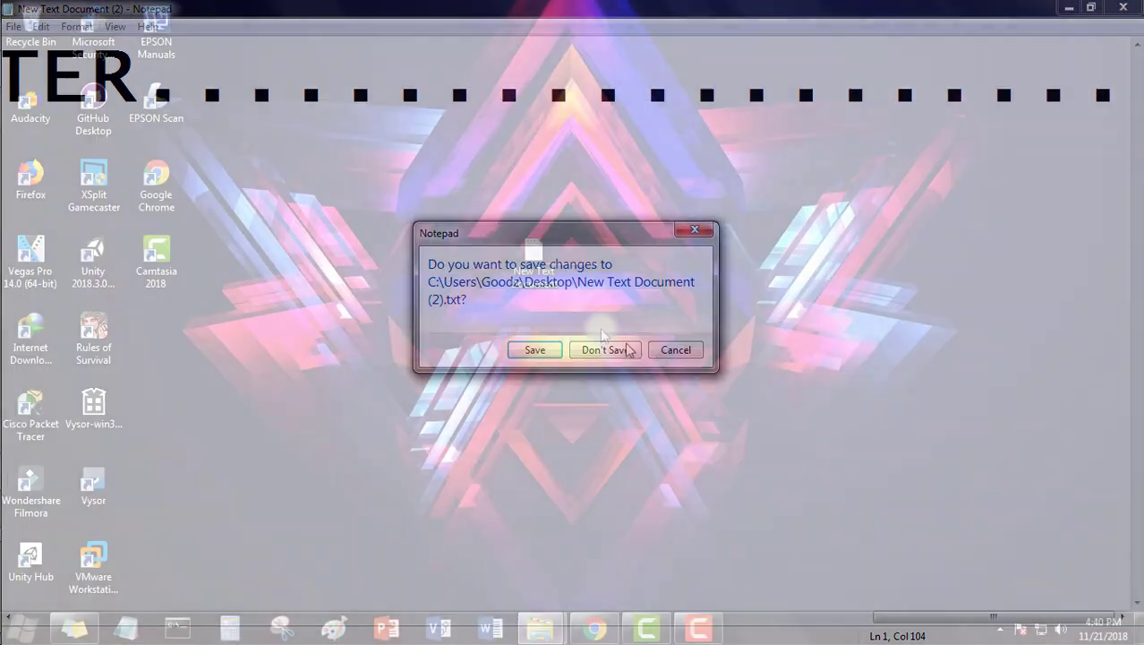
left_click(628, 348)
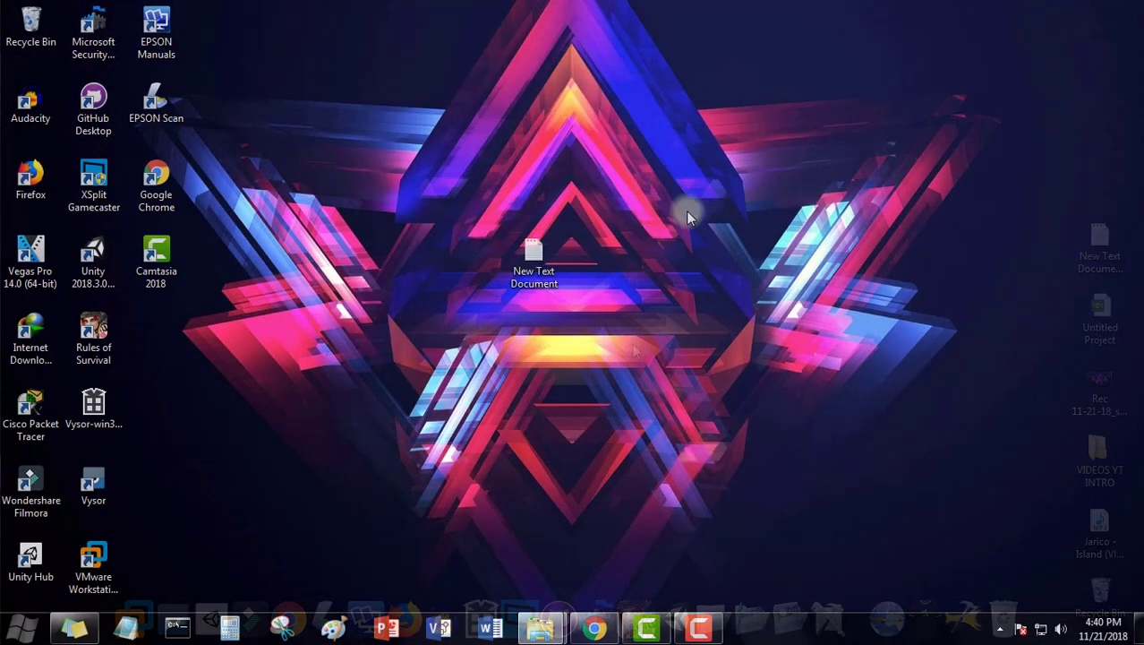
Move the New Text Document icon a little higher on the desktop and refresh the desktop
left_click_drag(524, 249, 587, 190)
right_click(528, 285)
right_click(470, 280)
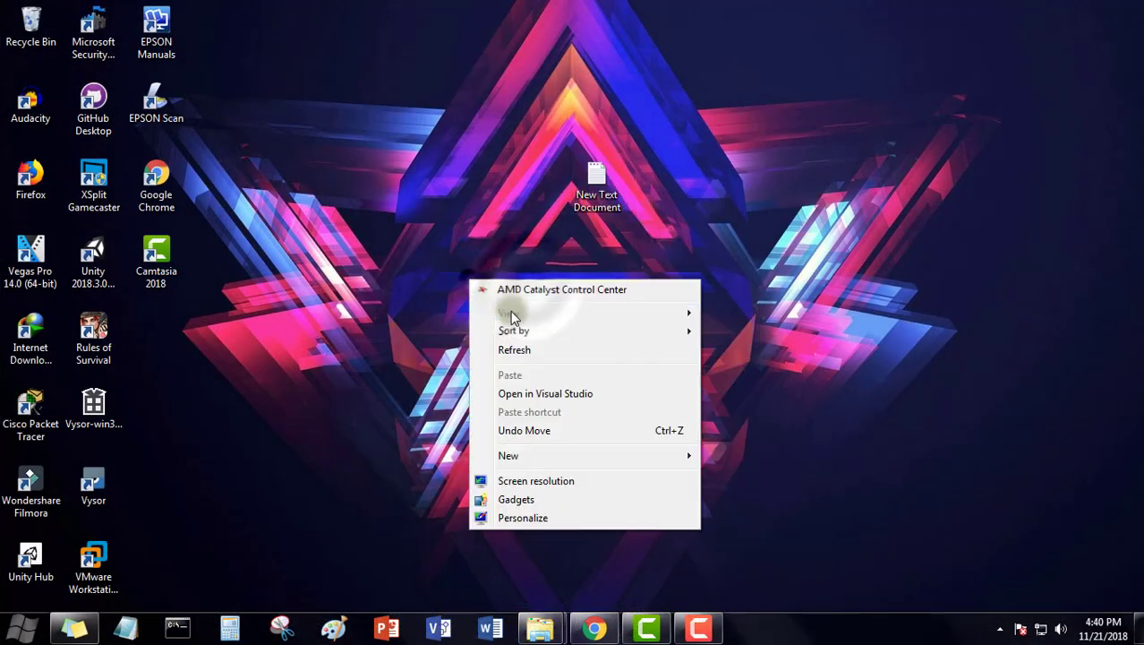
left_click(518, 349)
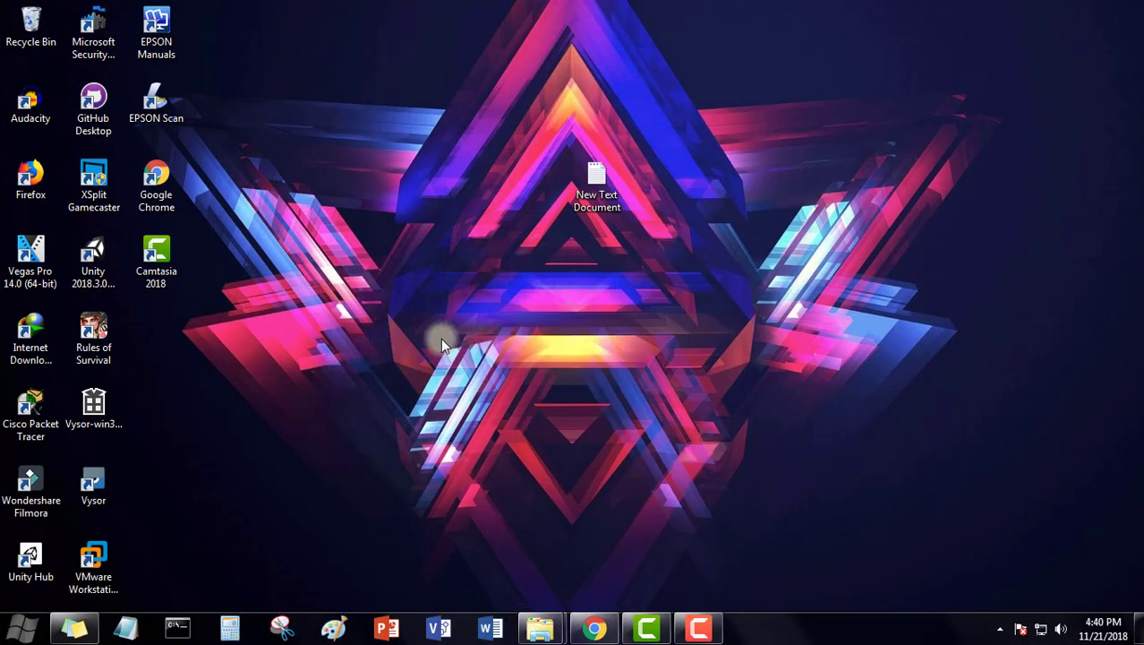
key("super")
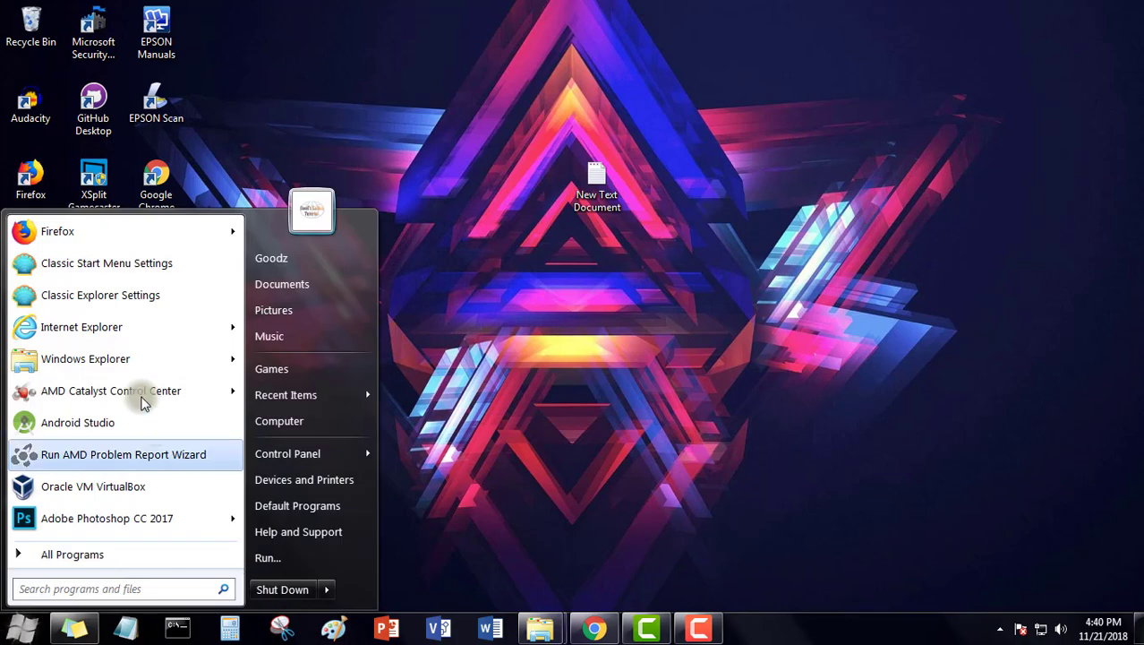
left_click(116, 269)
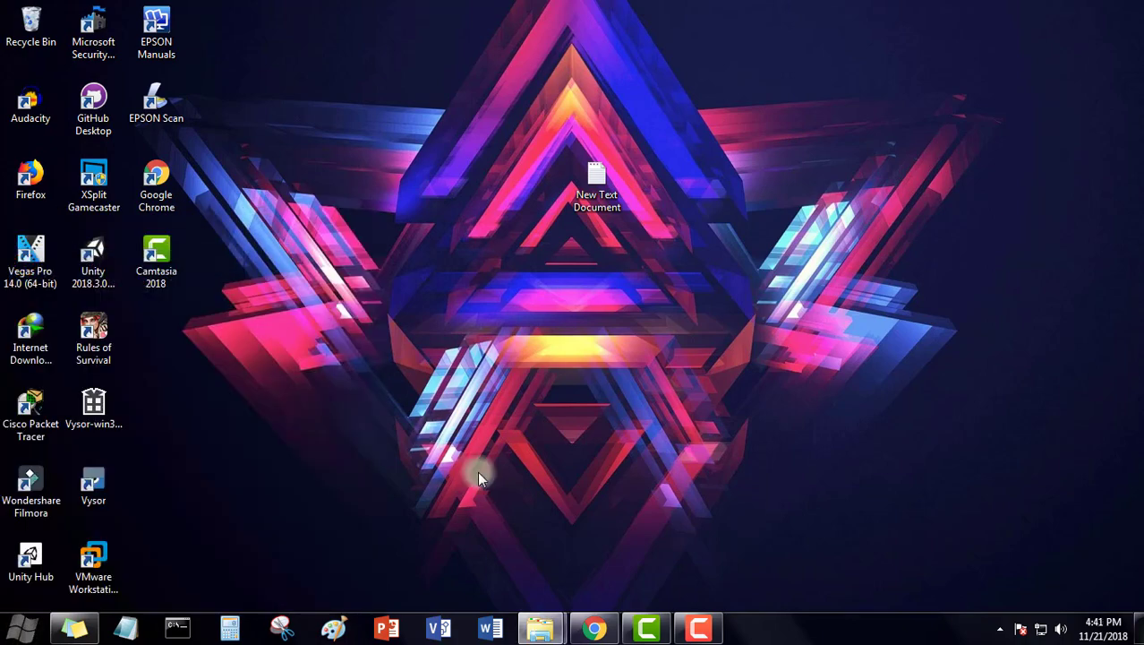
right_click(540, 628)
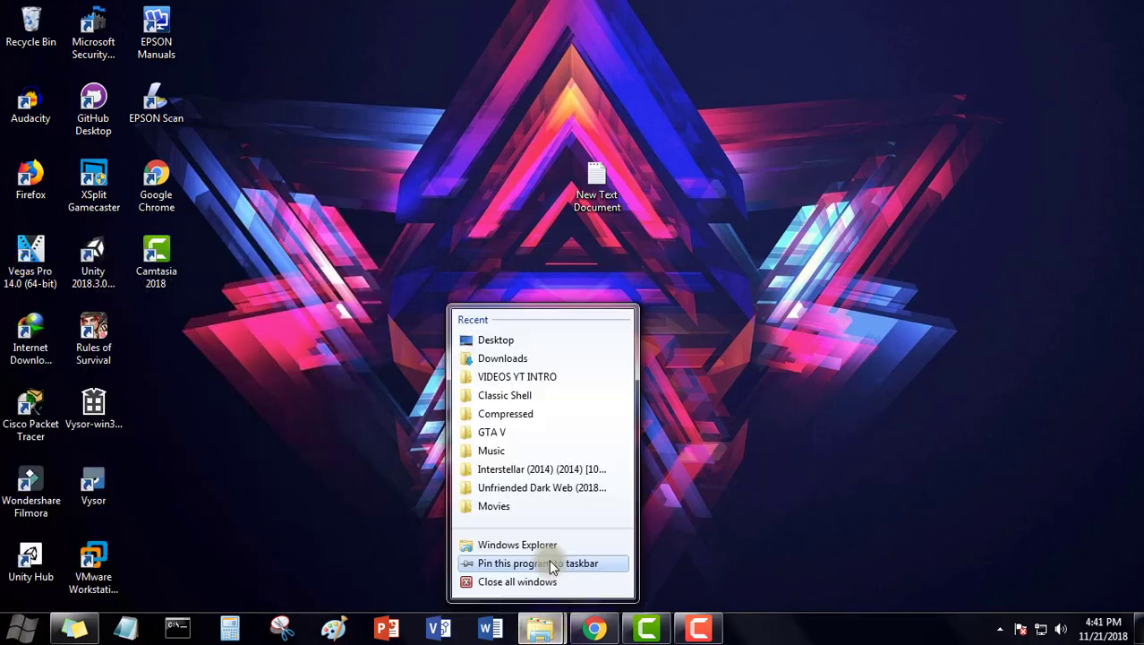
left_click(701, 454)
Open Classic Start Menu Settings and show the start menu style options
key("super")
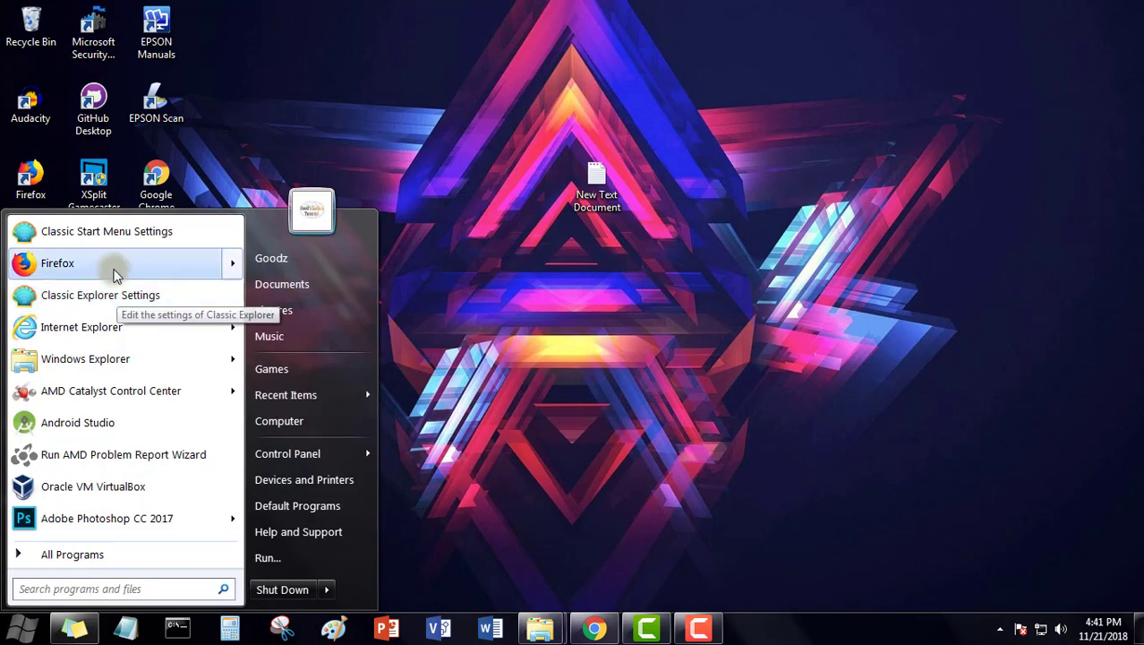
left_click(134, 235)
key("alt+Tab")
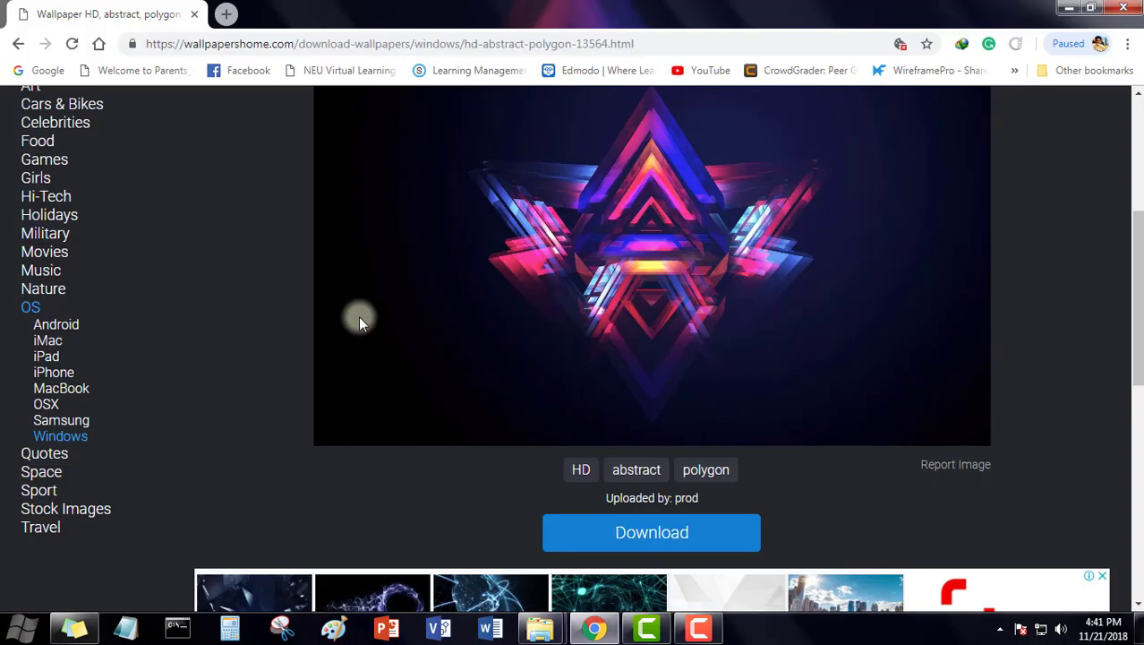
key("super+d")
key("alt+Tab")
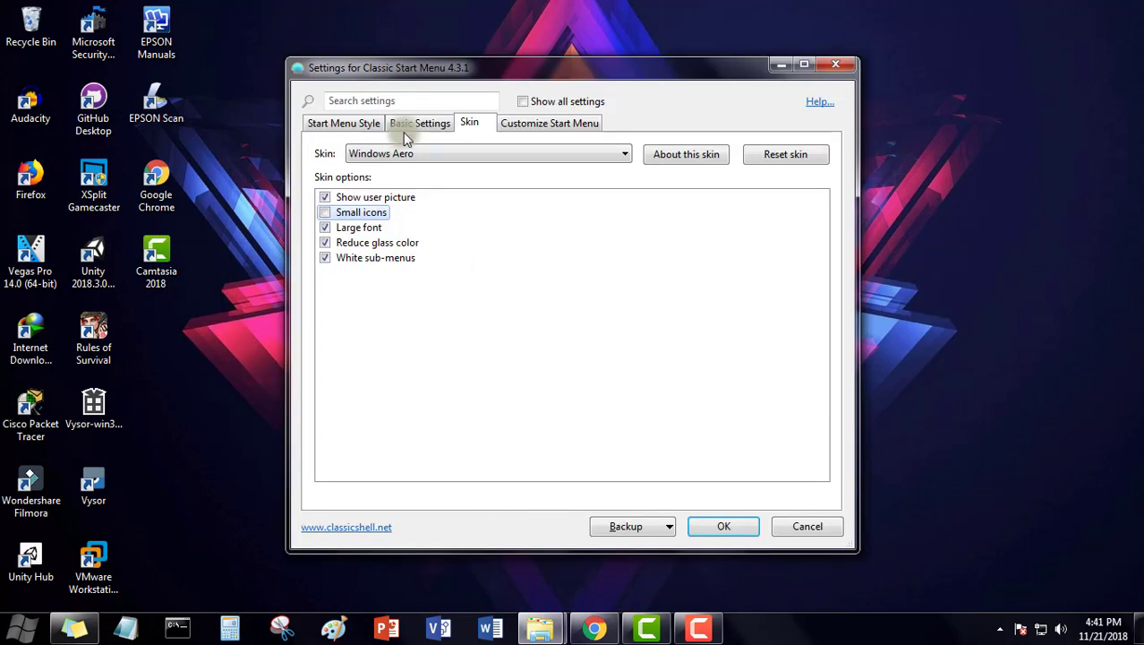
left_click(349, 124)
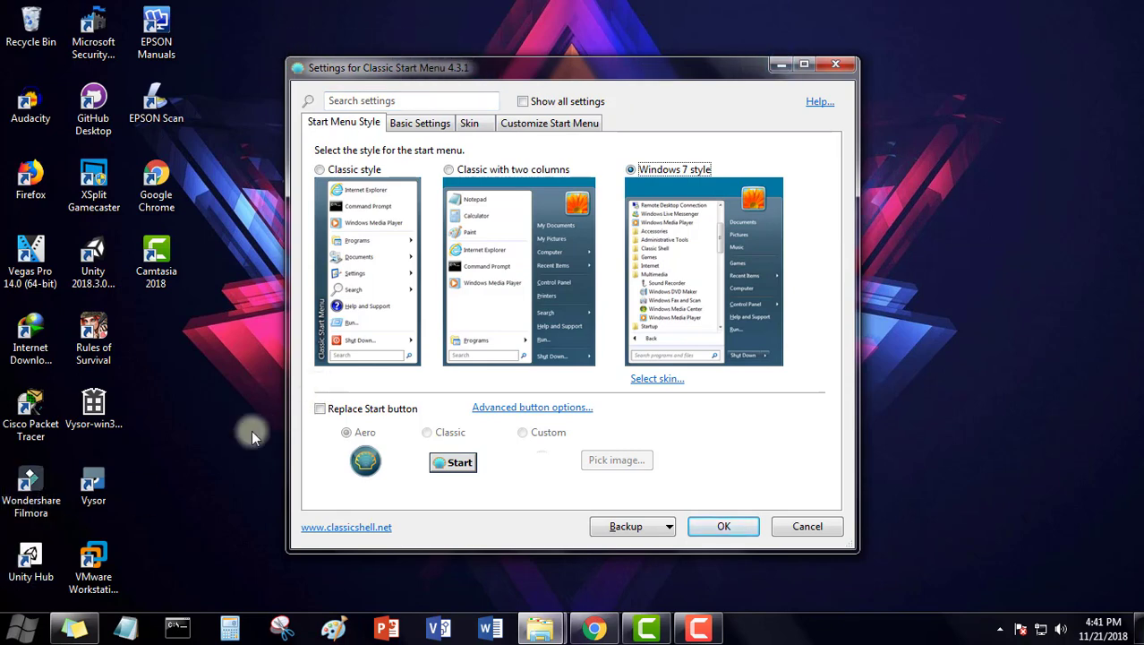
Preview the start menu in Classic style and in Classic with two columns, and return it to Windows 7 style
key("super")
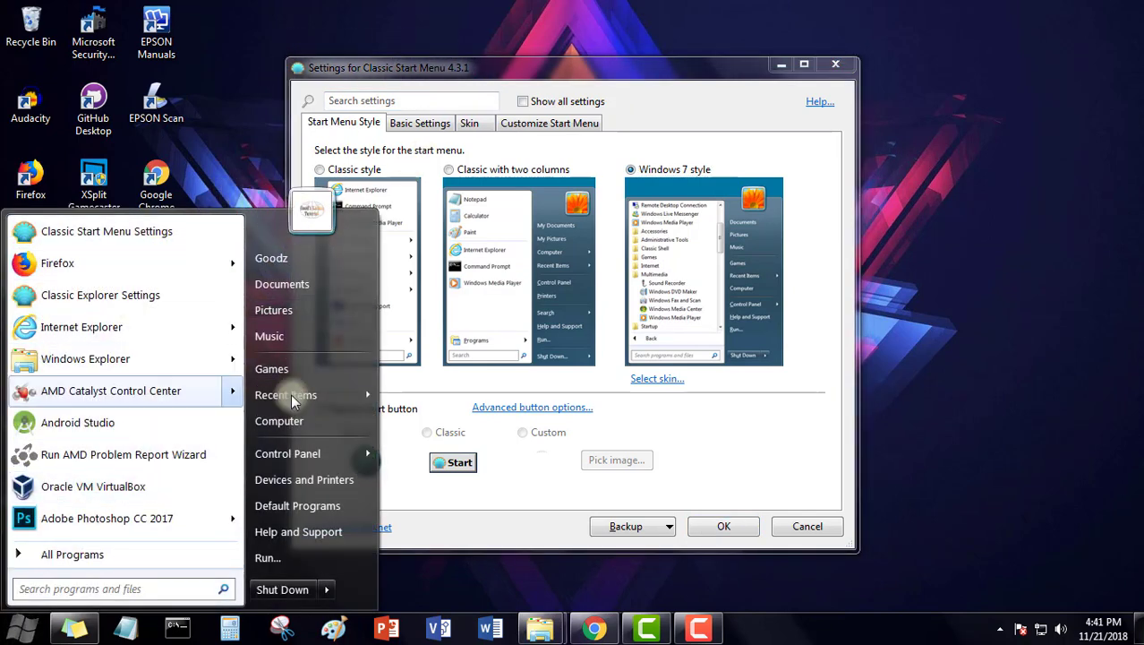
left_click(333, 169)
key("super")
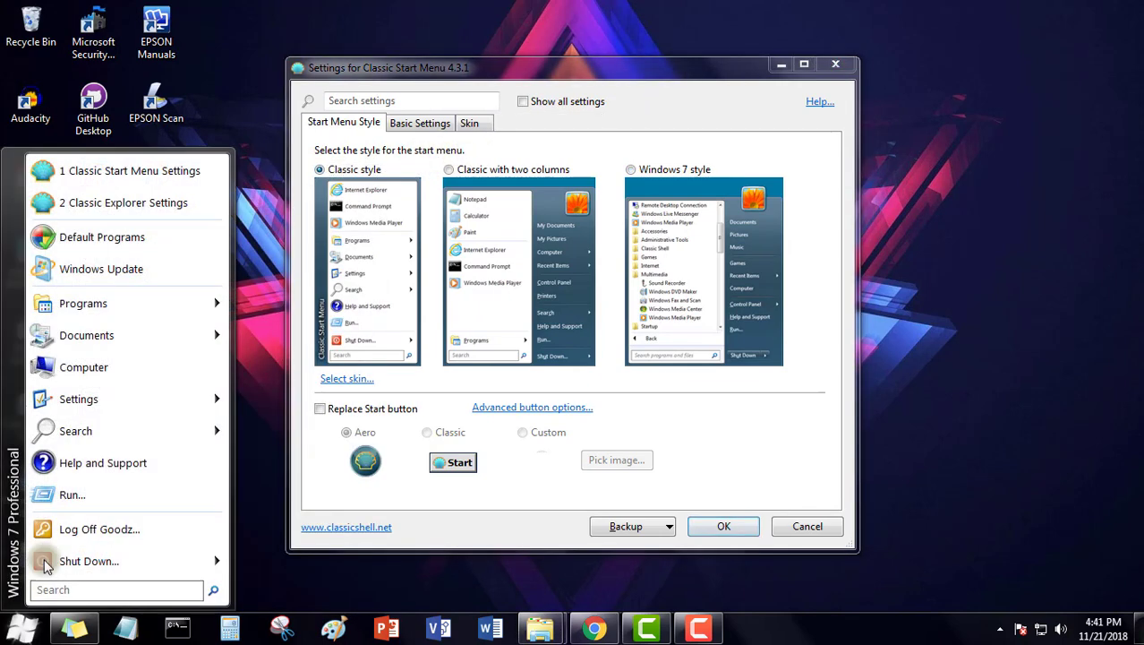
left_click(469, 173)
key("super")
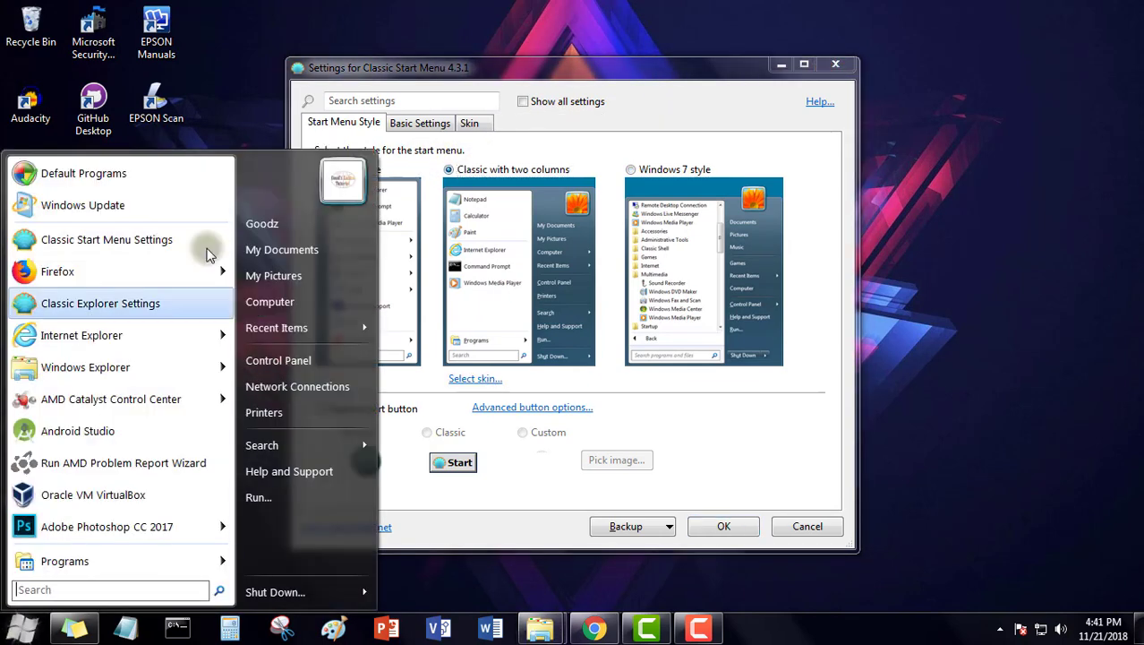
left_click(631, 170)
key("super")
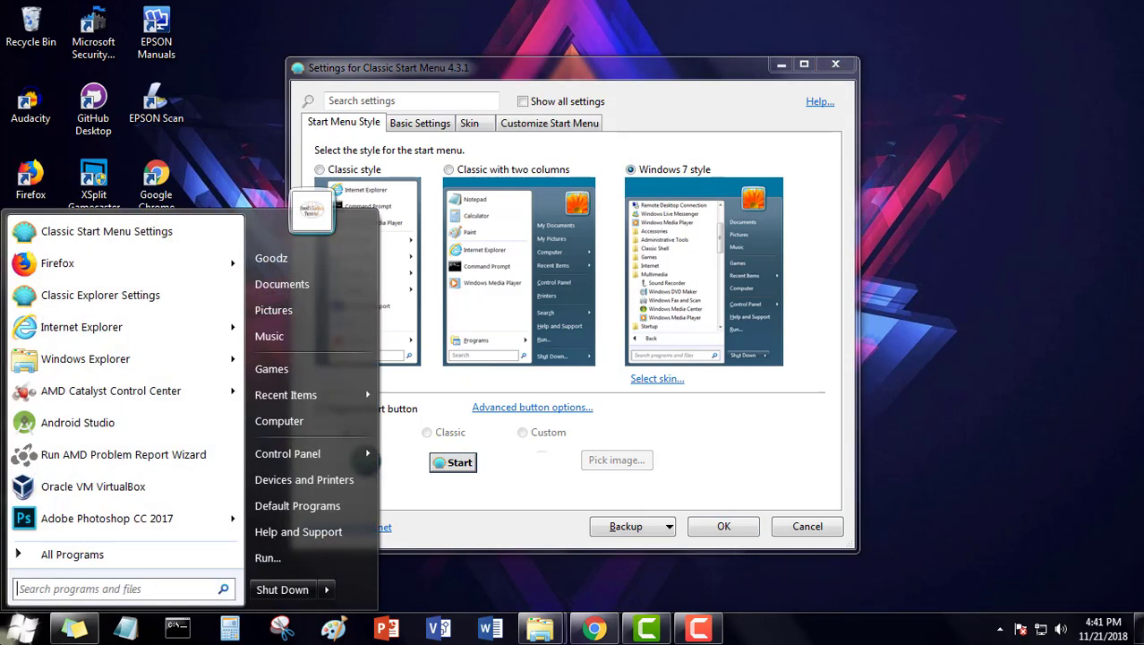
key("super")
Set the start menu skin to Windows 8 and preview the resulting menu
left_click(413, 119)
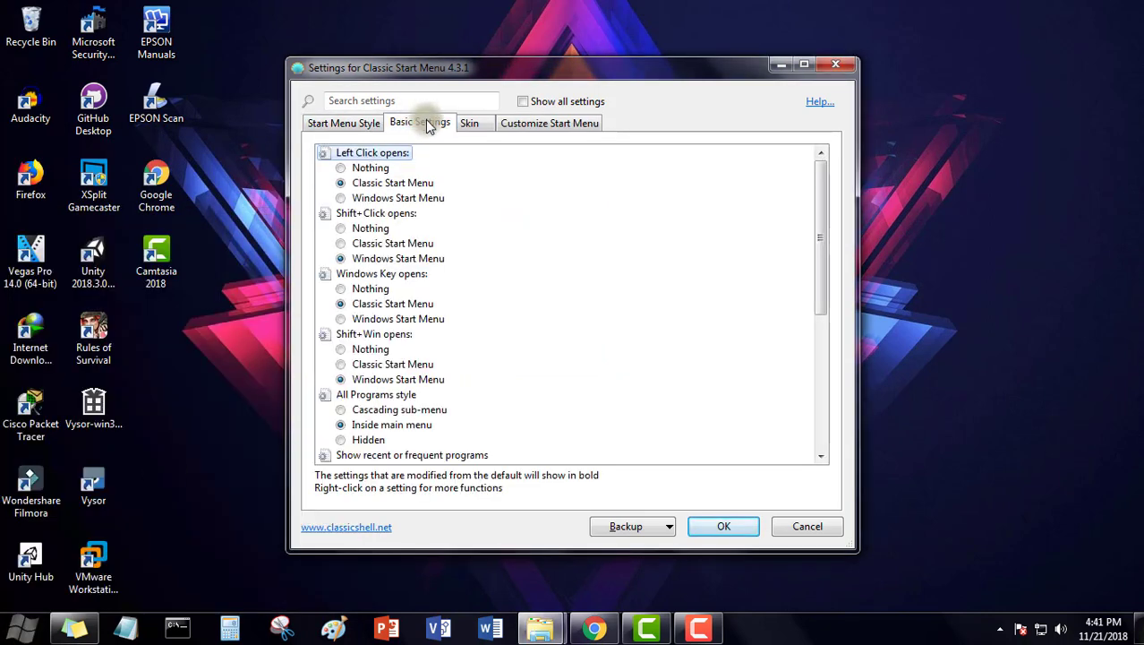
left_click(466, 125)
left_click(439, 153)
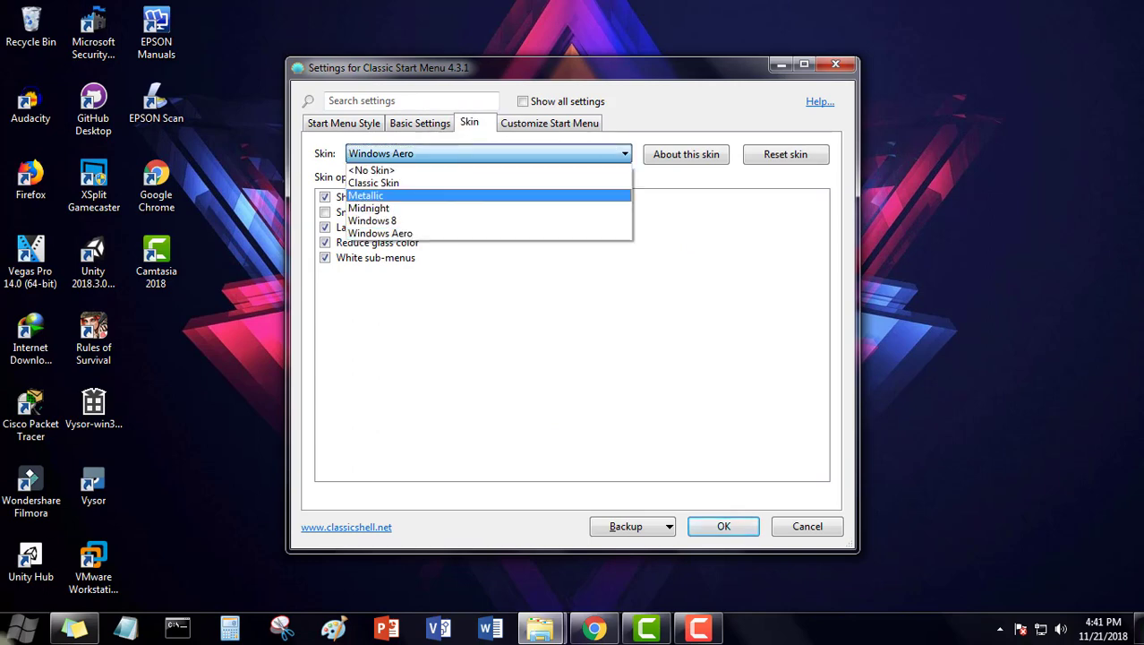
key("super")
left_click(421, 158)
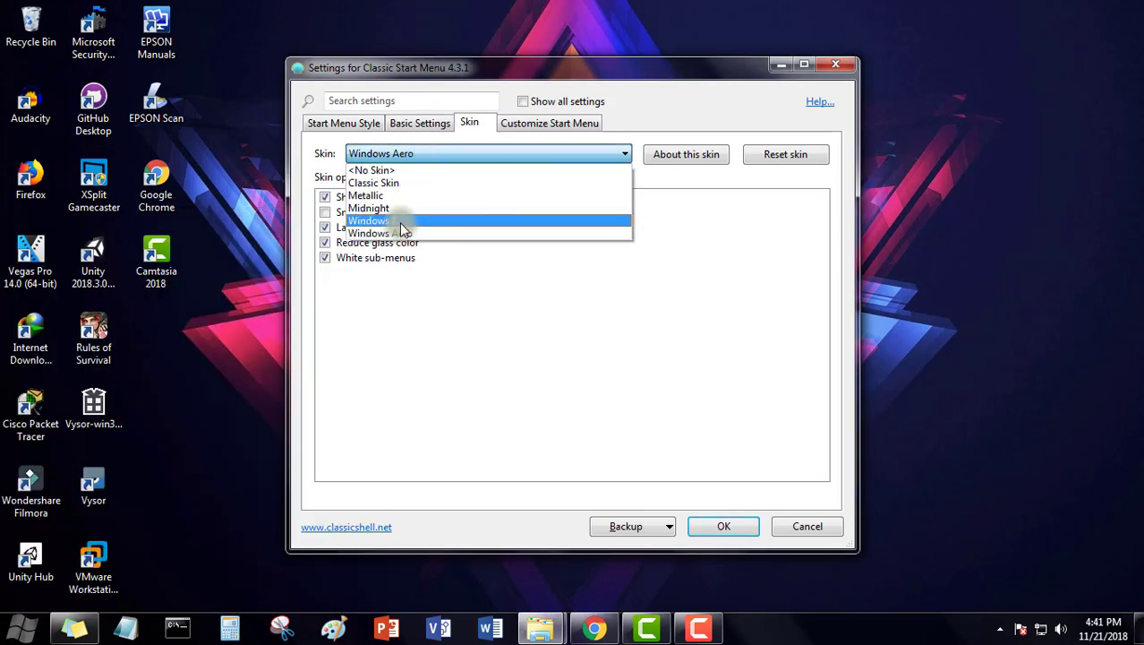
left_click(400, 221)
left_click(21, 626)
left_click(597, 285)
Enable black buttons, black text and shadows on glass, disabled glass transparency and small icons for the Windows 8 skin, and preview the menu
left_click(340, 302)
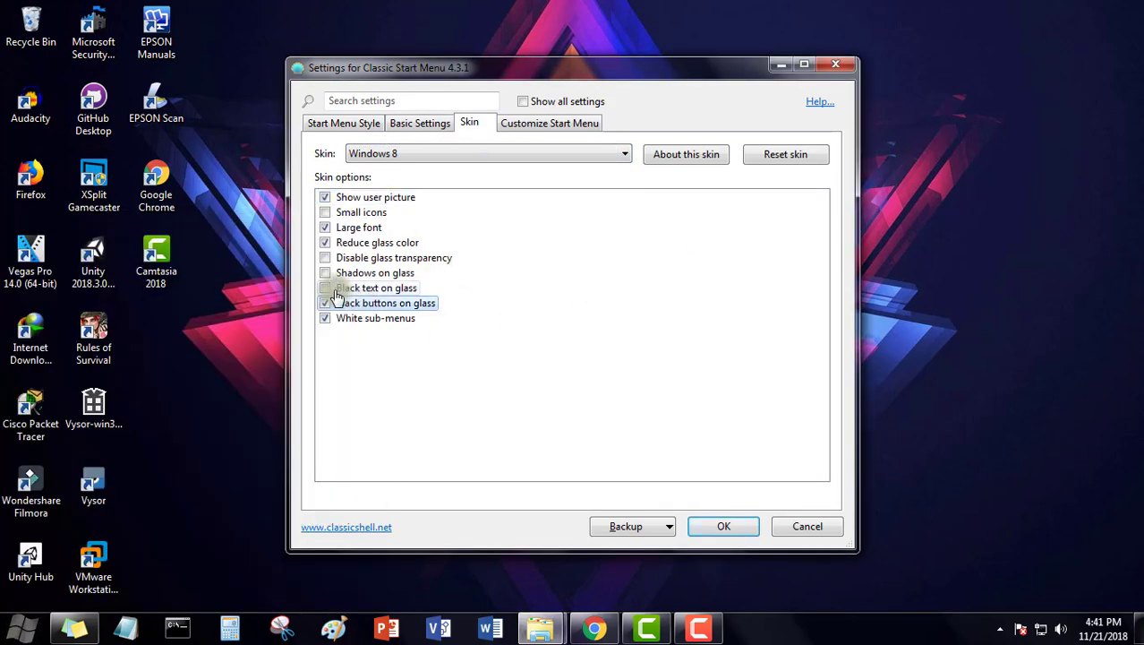
left_click(333, 288)
left_click(332, 272)
left_click(331, 257)
left_click(330, 213)
left_click(20, 628)
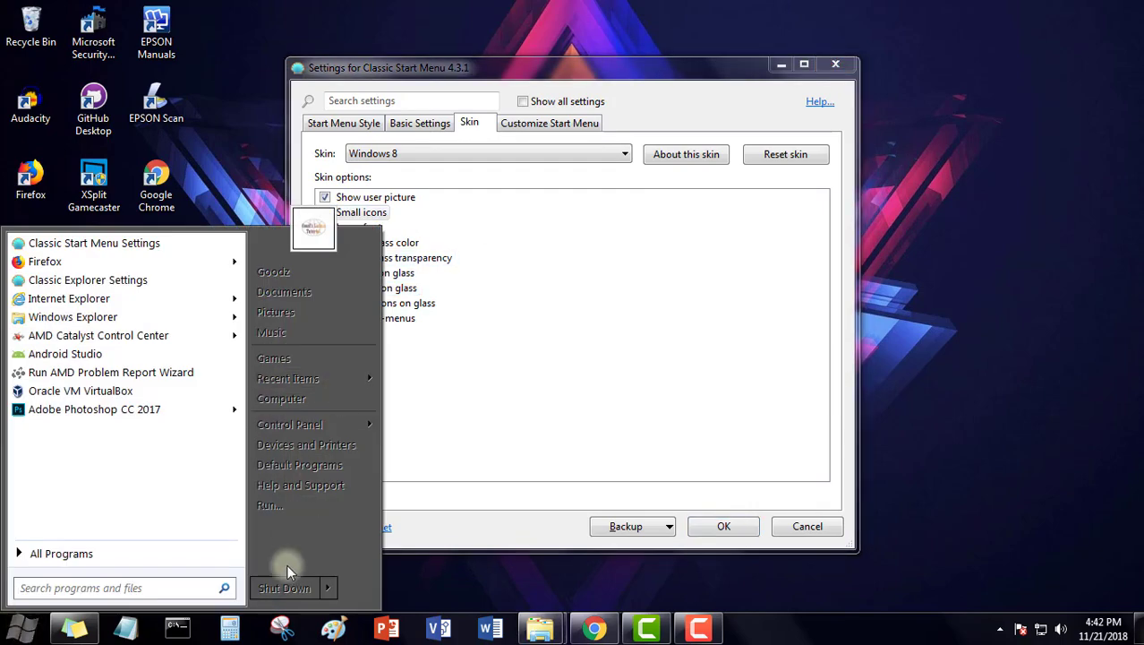
Open Computer from the start menu, close its window, and check the menu's appearance again
left_click(313, 396)
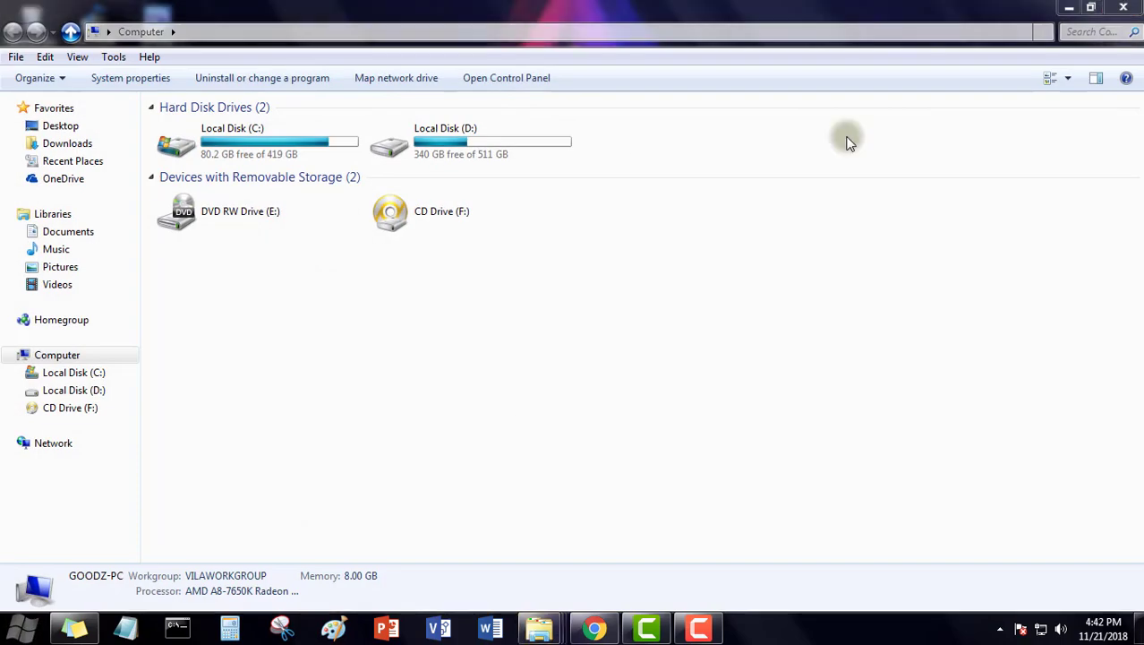
left_click(1123, 7)
left_click(21, 627)
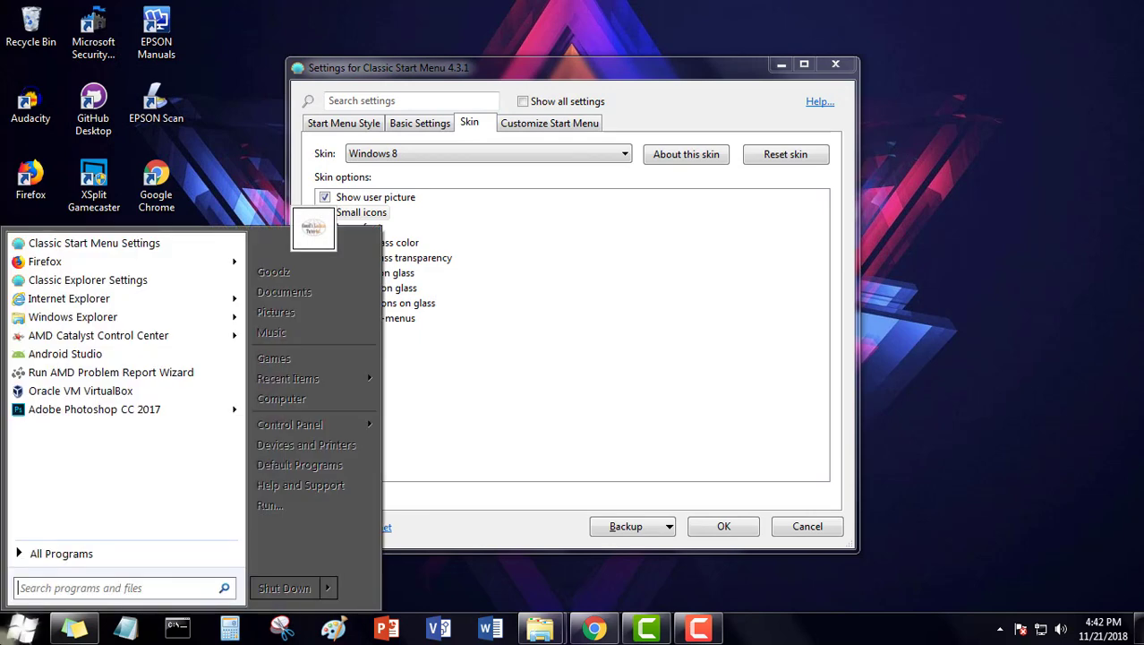
left_click(21, 626)
Set the start menu skin to Midnight and preview the resulting menu
left_click(390, 154)
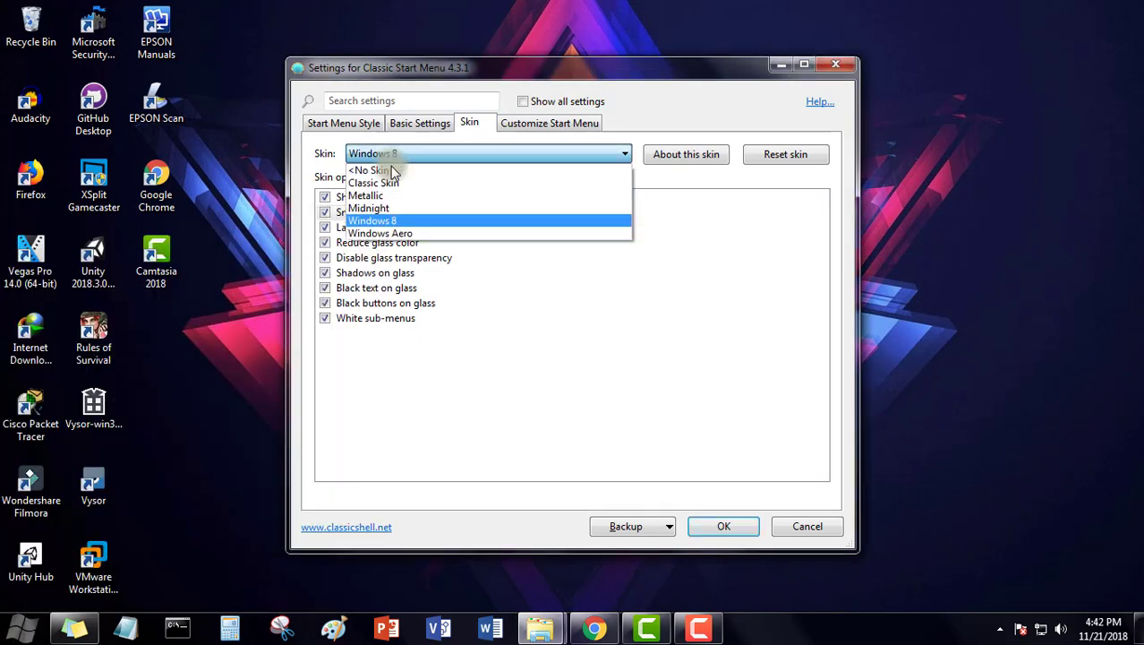
left_click(385, 209)
key("super")
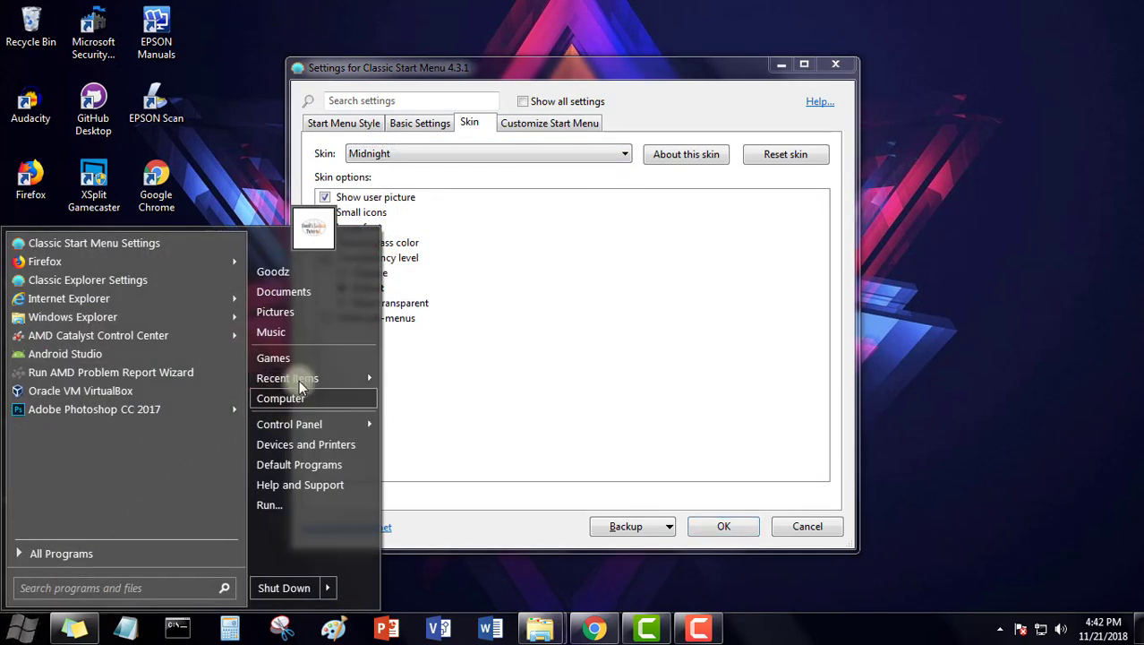
left_click(544, 361)
Preview the Midnight start menu without small icons, and turn small icons back on
left_click(325, 212)
left_click(22, 627)
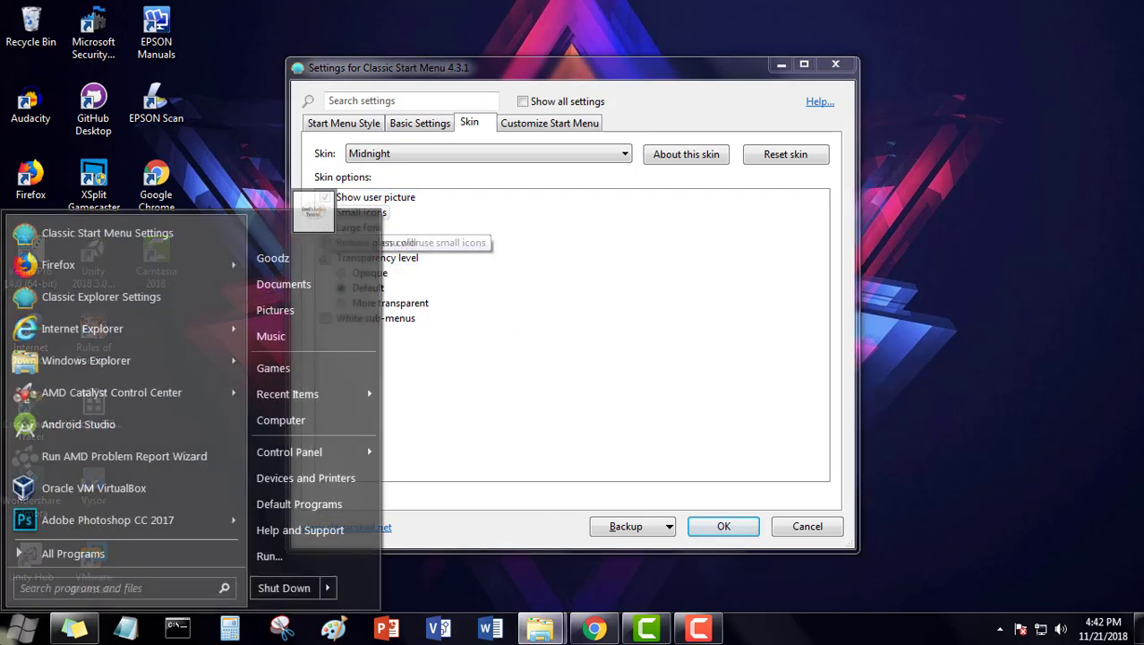
left_click(21, 627)
left_click(328, 217)
key("super")
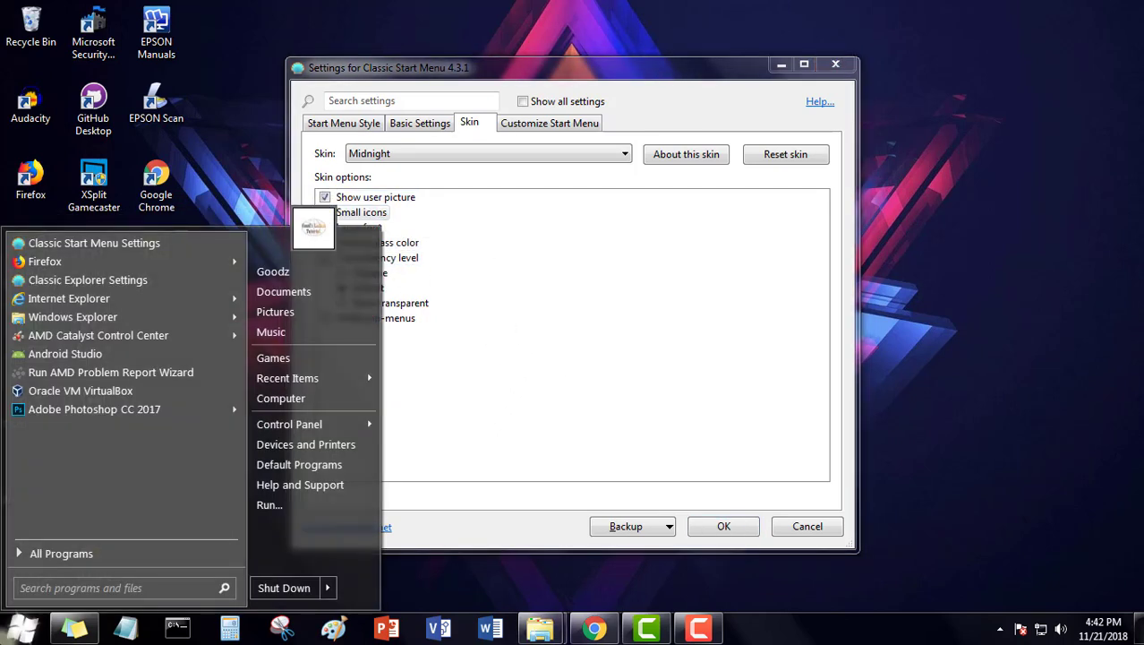
left_click(22, 627)
Preview the Midnight start menu without the user picture, and turn the user picture back on
left_click(359, 198)
left_click(21, 626)
left_click(22, 627)
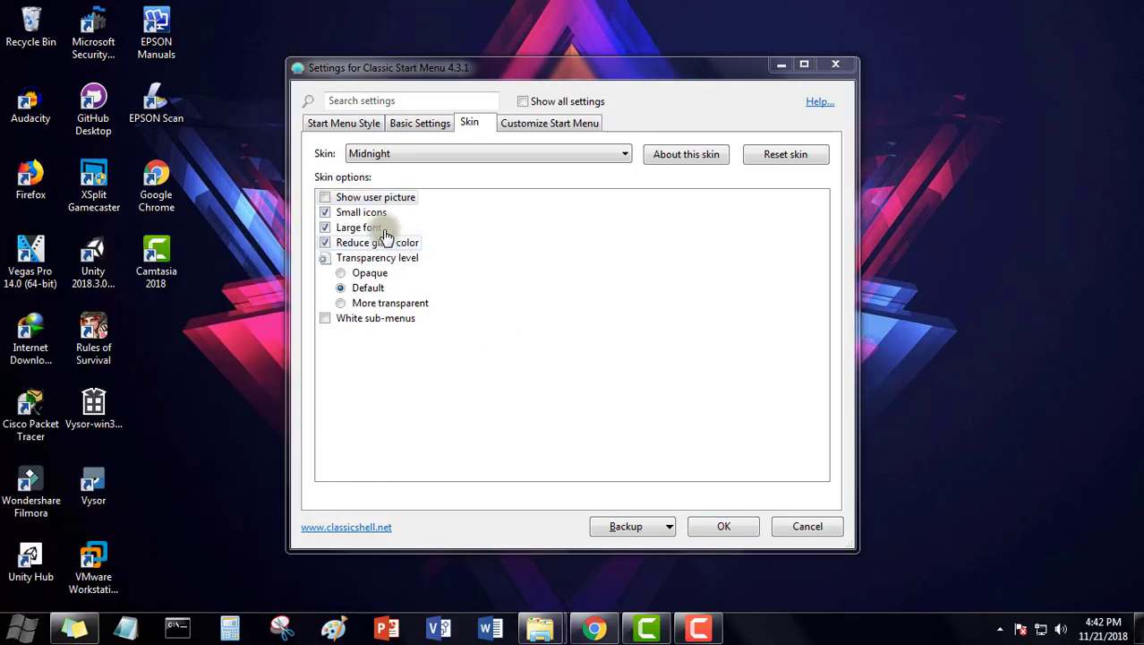
left_click(326, 197)
key("super")
key("super")
Set the start menu skin to Metallic and preview the resulting menu
left_click(452, 154)
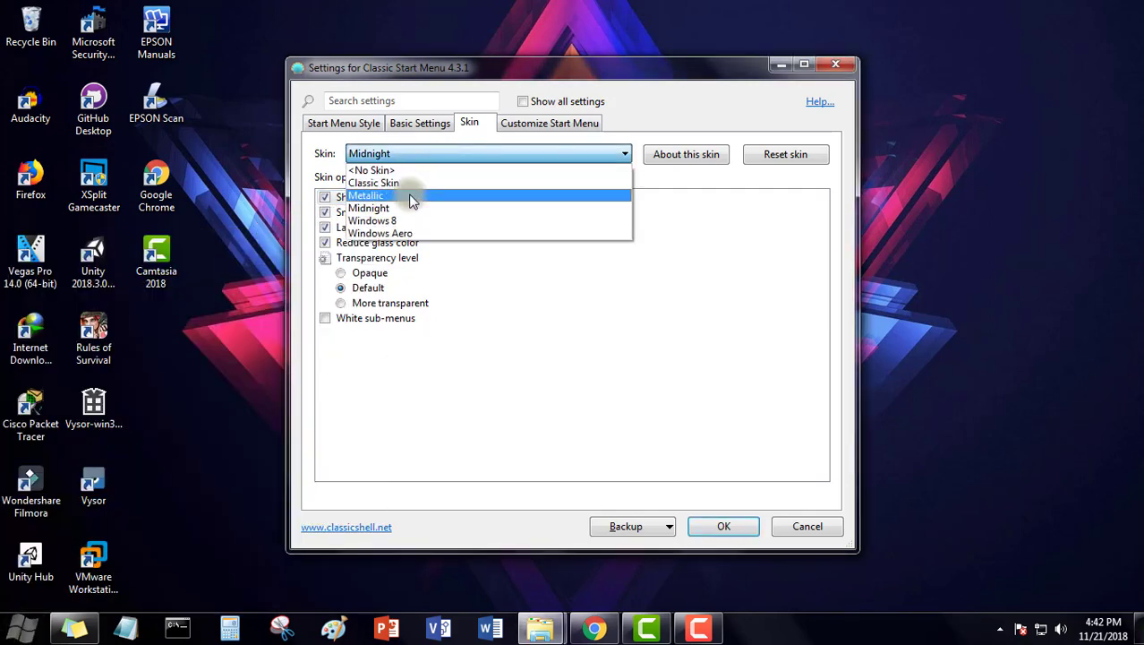
left_click(408, 194)
key("super")
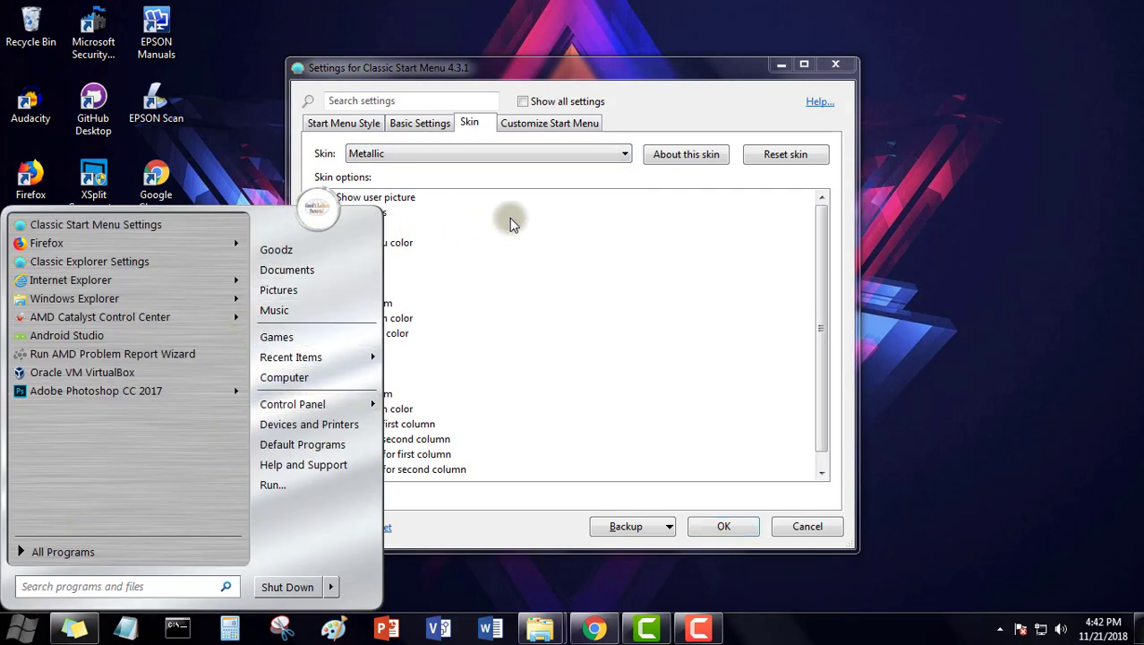
left_click(496, 177)
scroll(372, 430, "down", 3)
scroll(399, 325, "up", 1)
left_click(410, 156)
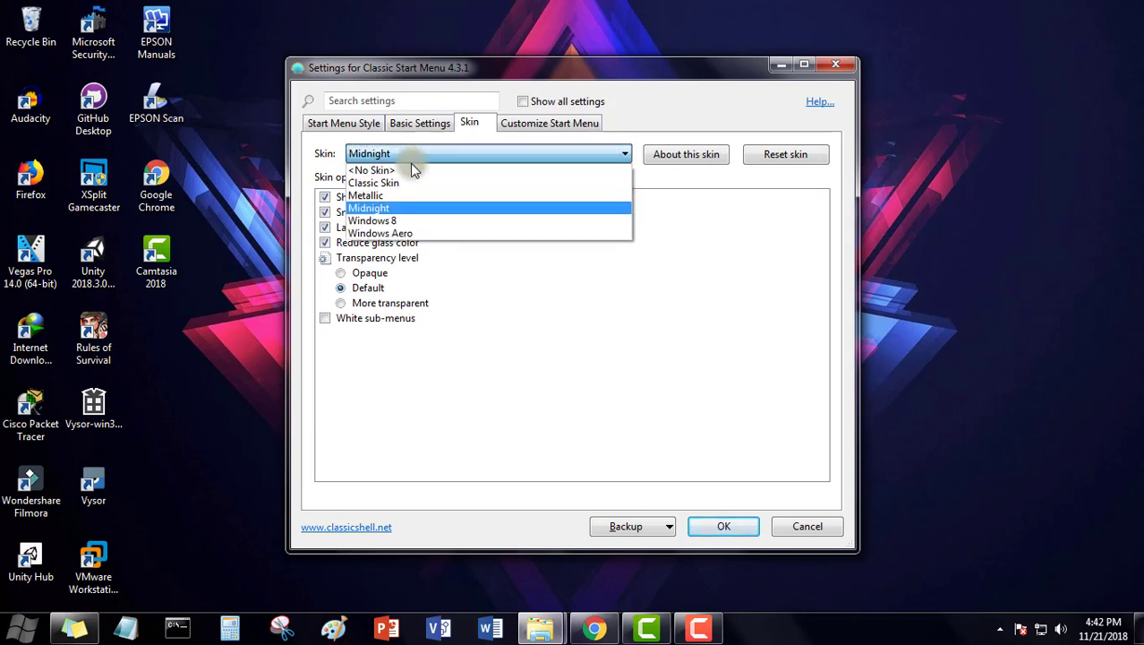
left_click(399, 194)
Turn on the Metallic skin's images, text colors 000000 for both columns and text size 12, and preview the menu
left_click(325, 424)
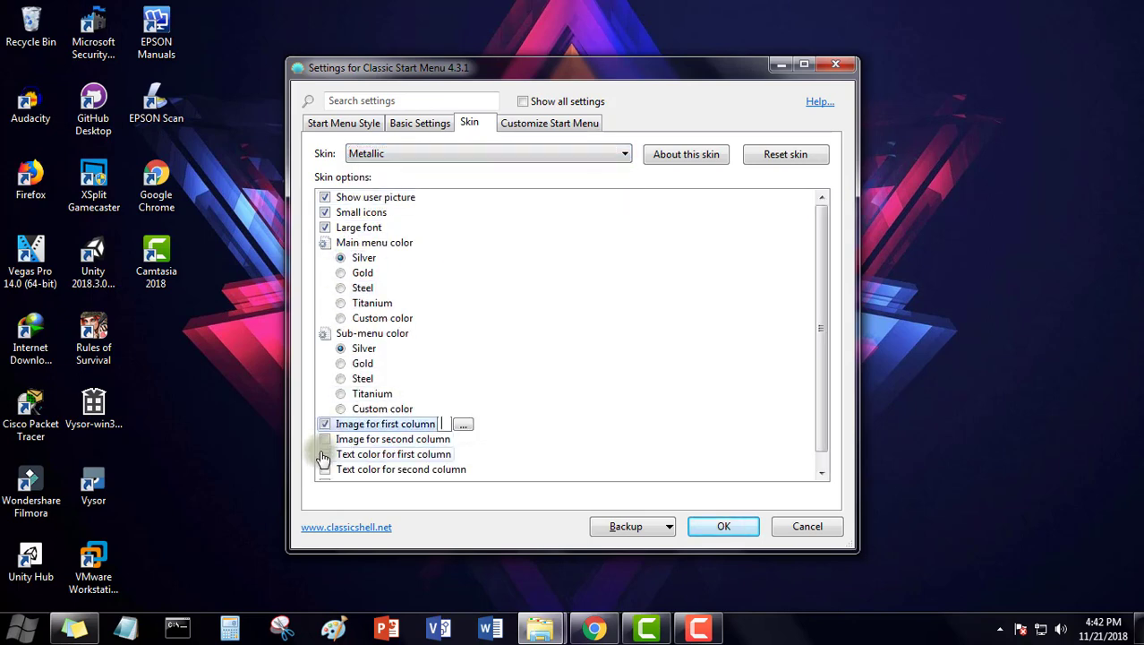
left_click(325, 439)
left_click(330, 455)
left_click_drag(822, 365, 822, 381)
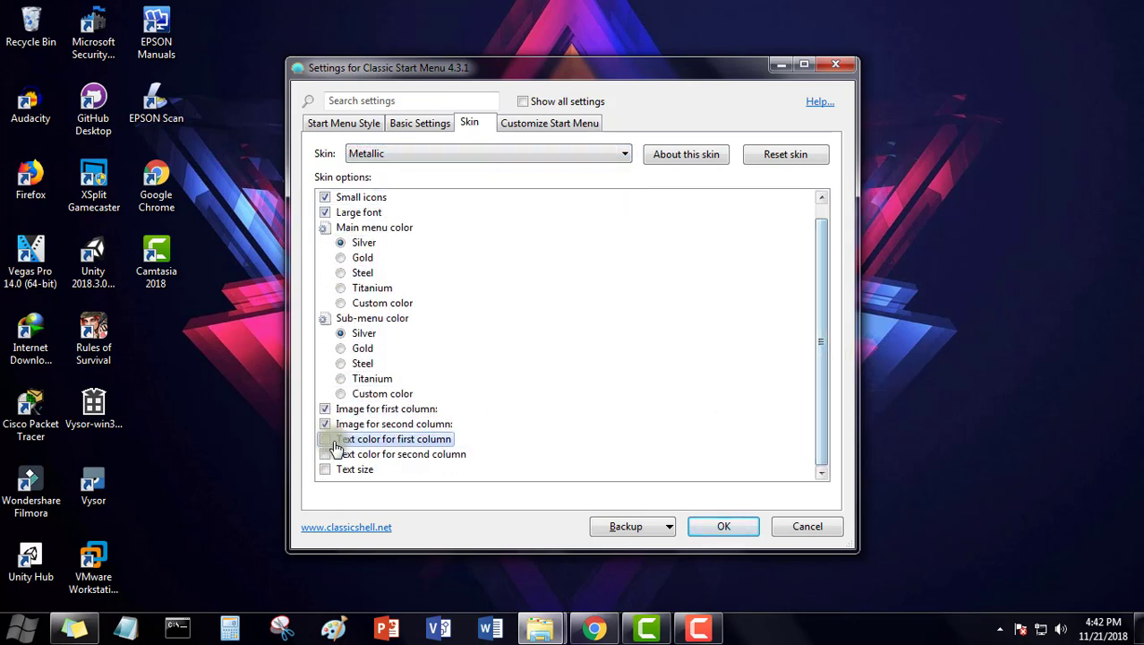
left_click(328, 439)
left_click(325, 469)
left_click(325, 469)
left_click(325, 469)
left_click(325, 454)
left_click(19, 627)
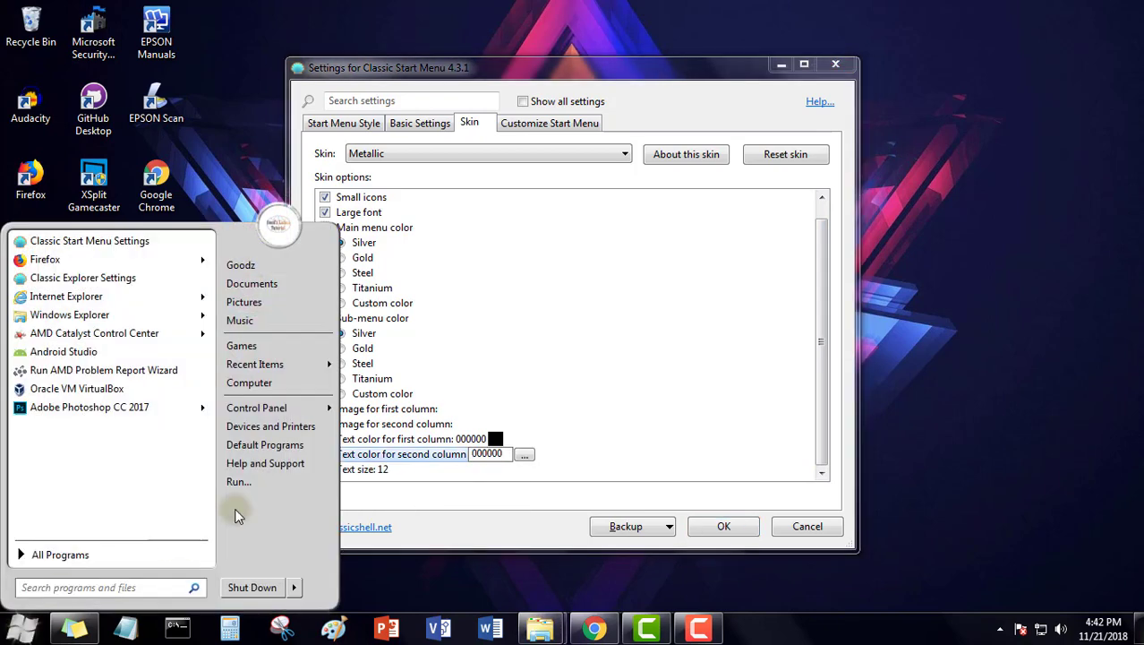
left_click(574, 374)
Turn off the Metallic skin's text size, text color and image options for both columns
left_click(325, 438)
left_click(325, 469)
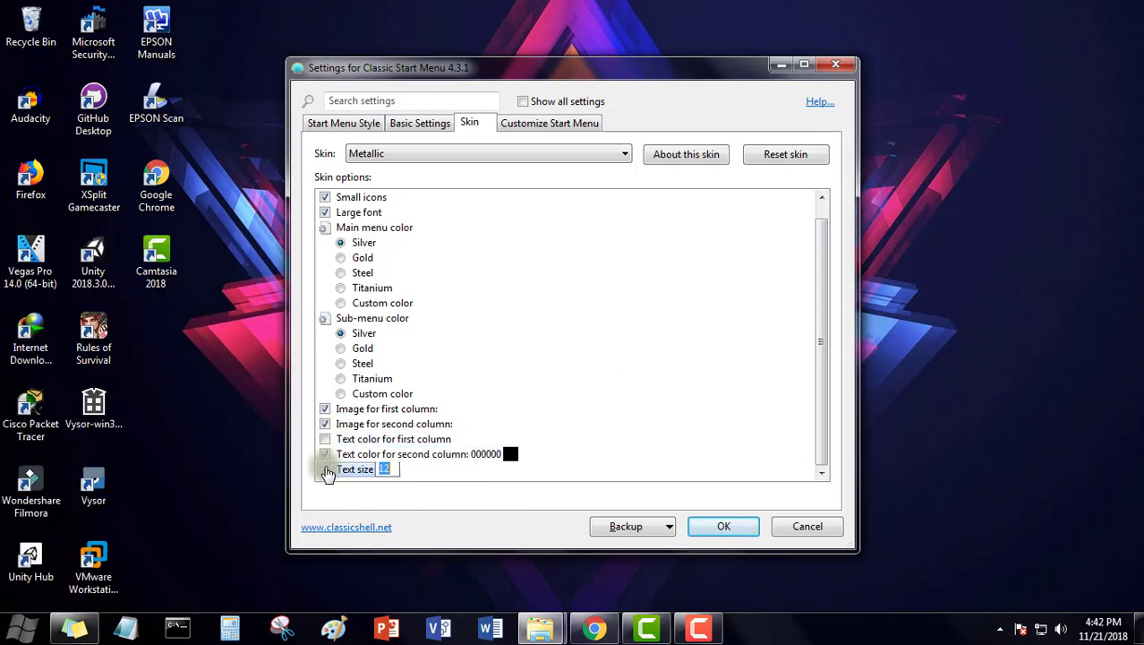
left_click(325, 454)
left_click(325, 424)
left_click(325, 408)
scroll(400, 395, "up", 1)
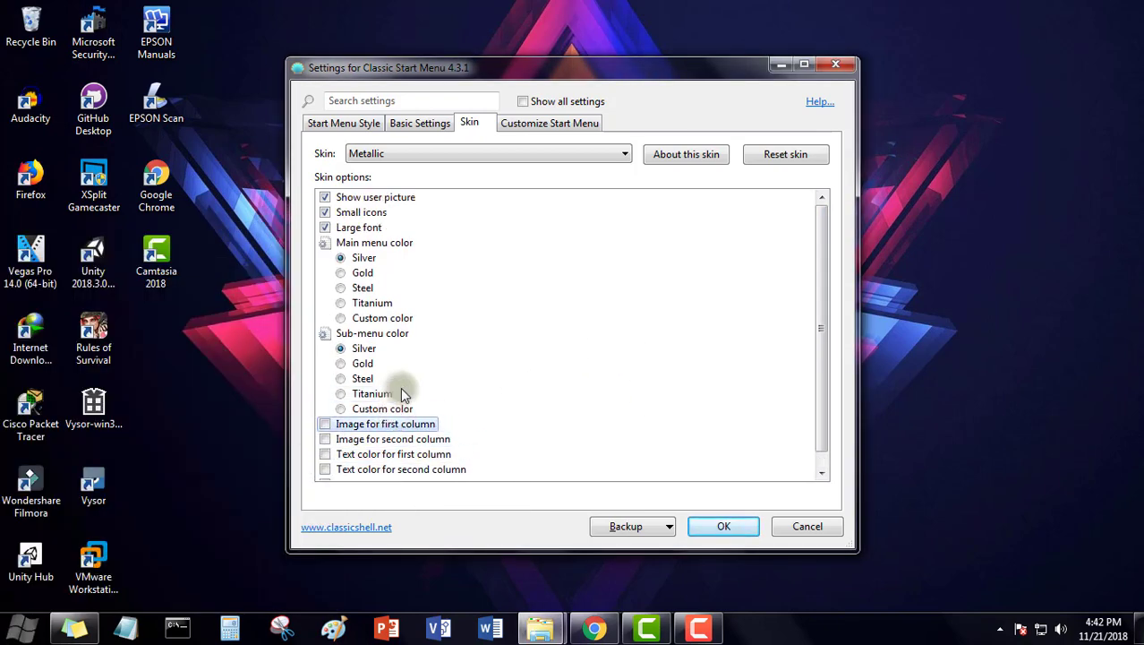
Set the Metallic skin's sub-menu color to Steel and check the start menu
left_click(340, 362)
left_click(340, 393)
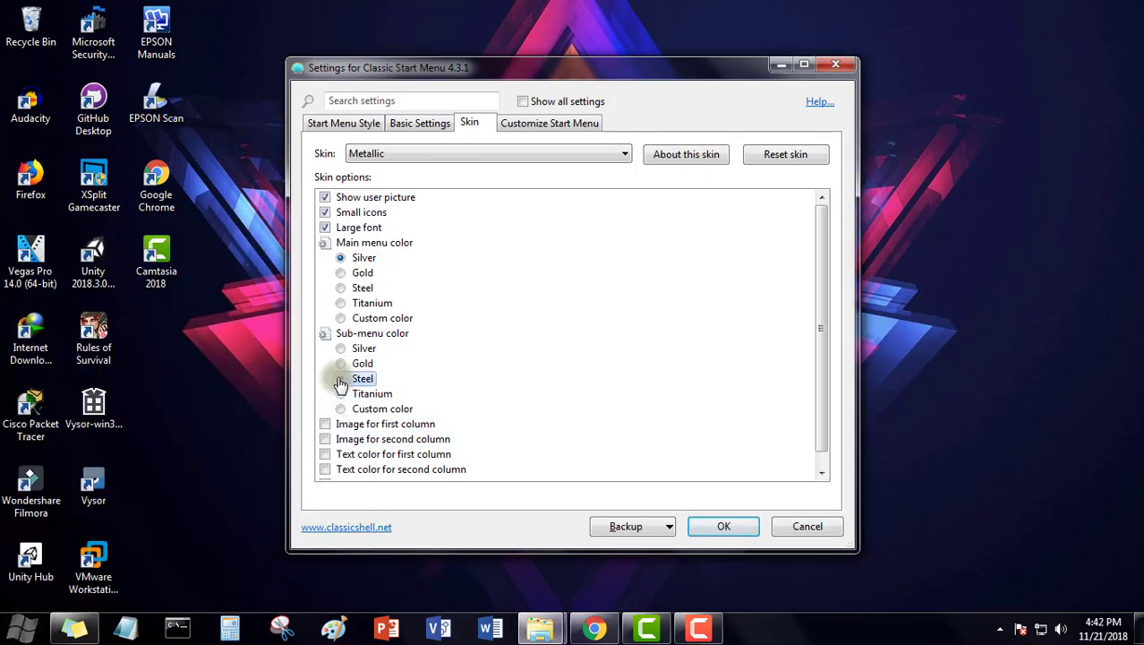
left_click(4, 630)
Try Gold, Steel and Titanium as the Metallic skin's main menu color, checking the start menu between choices
left_click(340, 288)
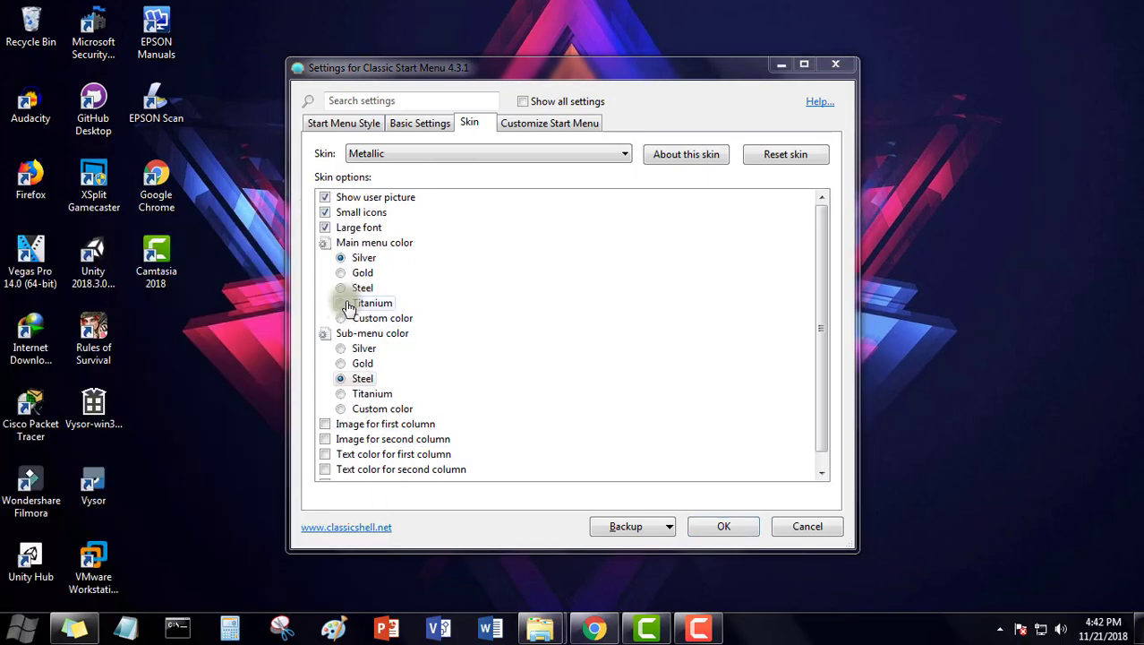
left_click(14, 629)
left_click(14, 629)
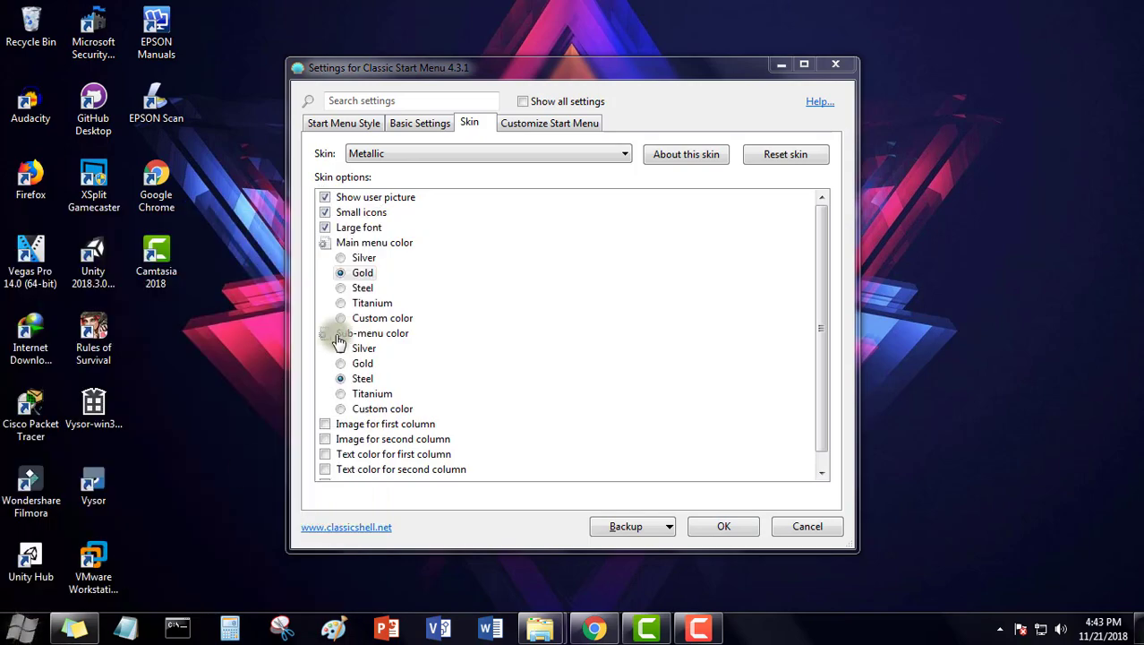
left_click(345, 287)
left_click(14, 629)
left_click(341, 303)
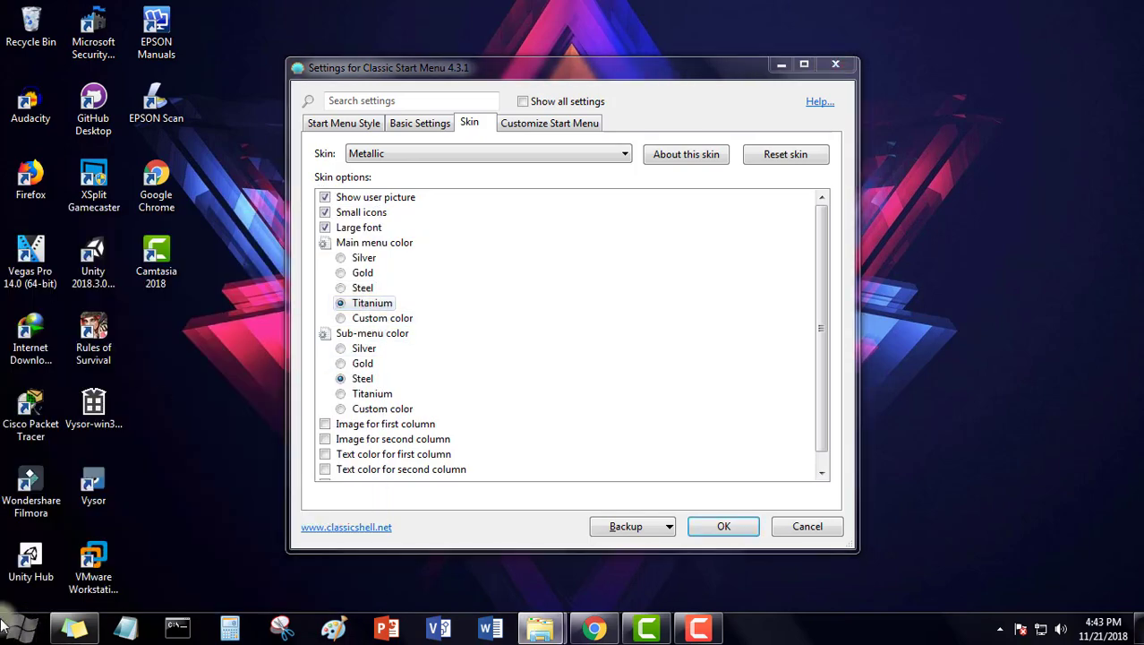
Set the Metallic skin's main menu color to the custom color white, FFFFFF
left_click(346, 319)
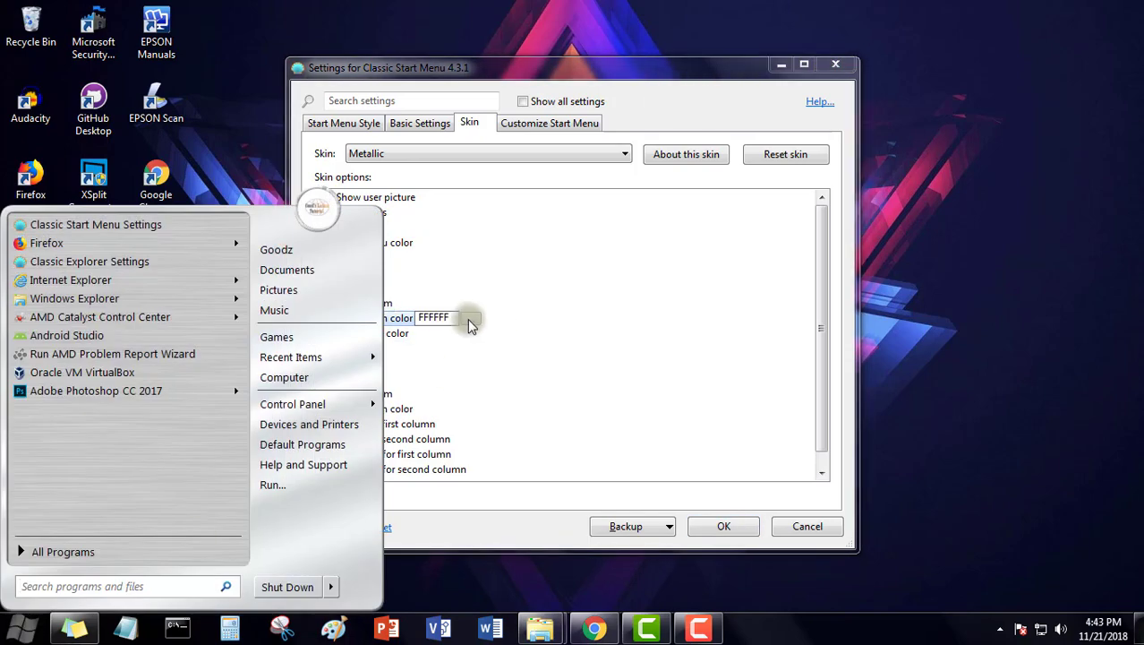
left_click(470, 318)
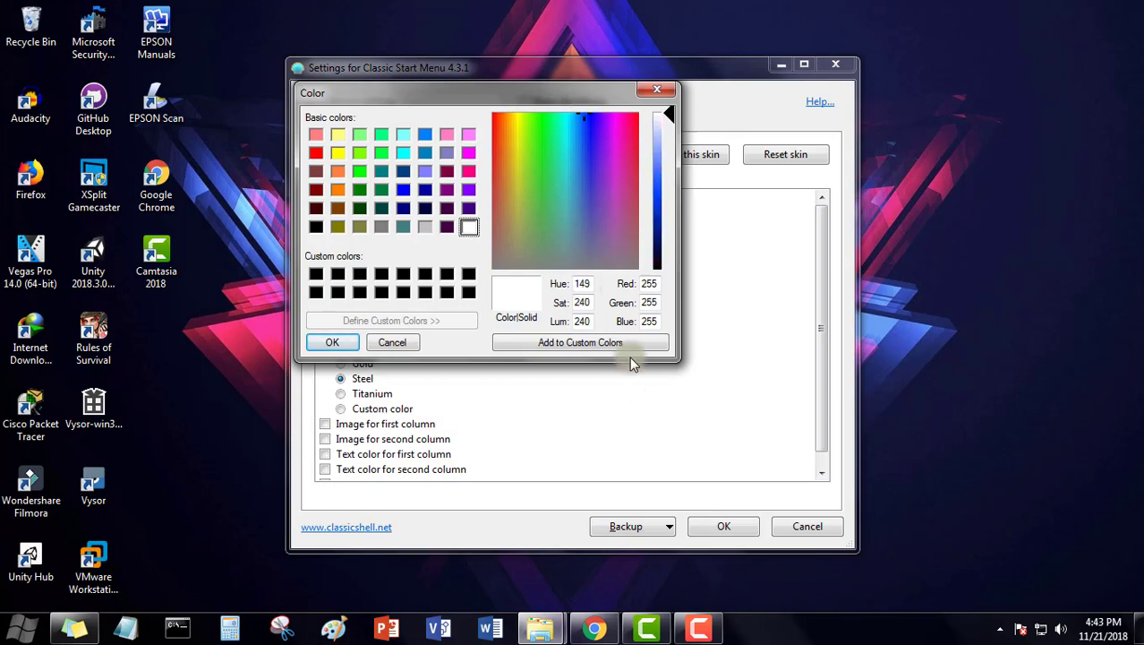
left_click(333, 343)
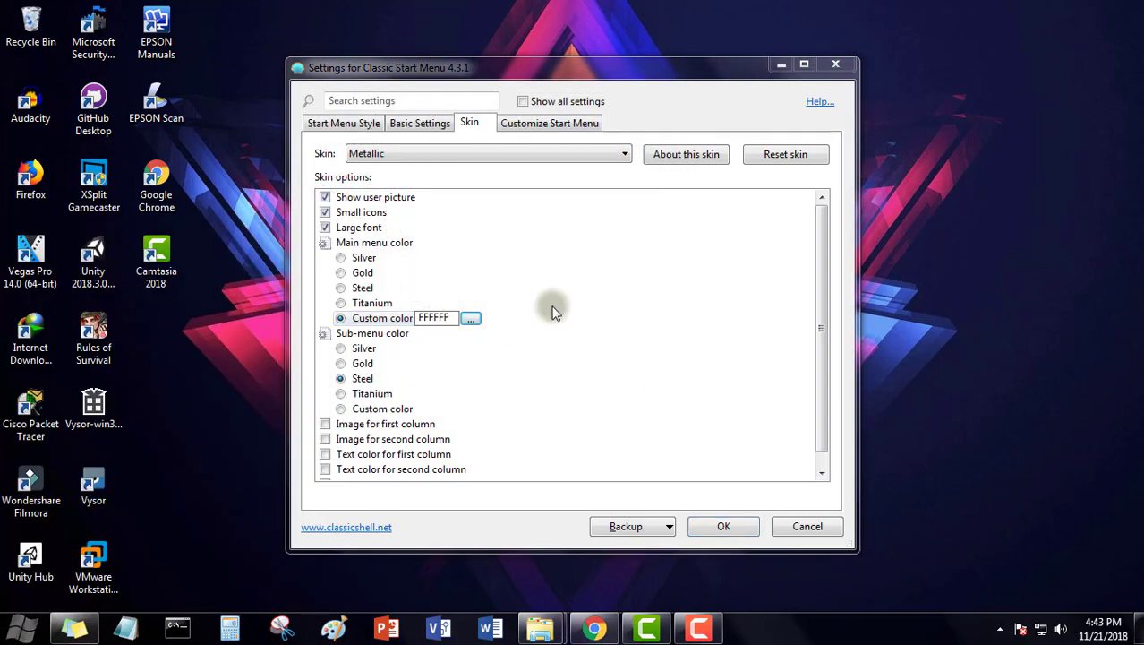
Preview the start menu with <No Skin>, and set the skin to Windows Aero
left_click(407, 153)
left_click(452, 168)
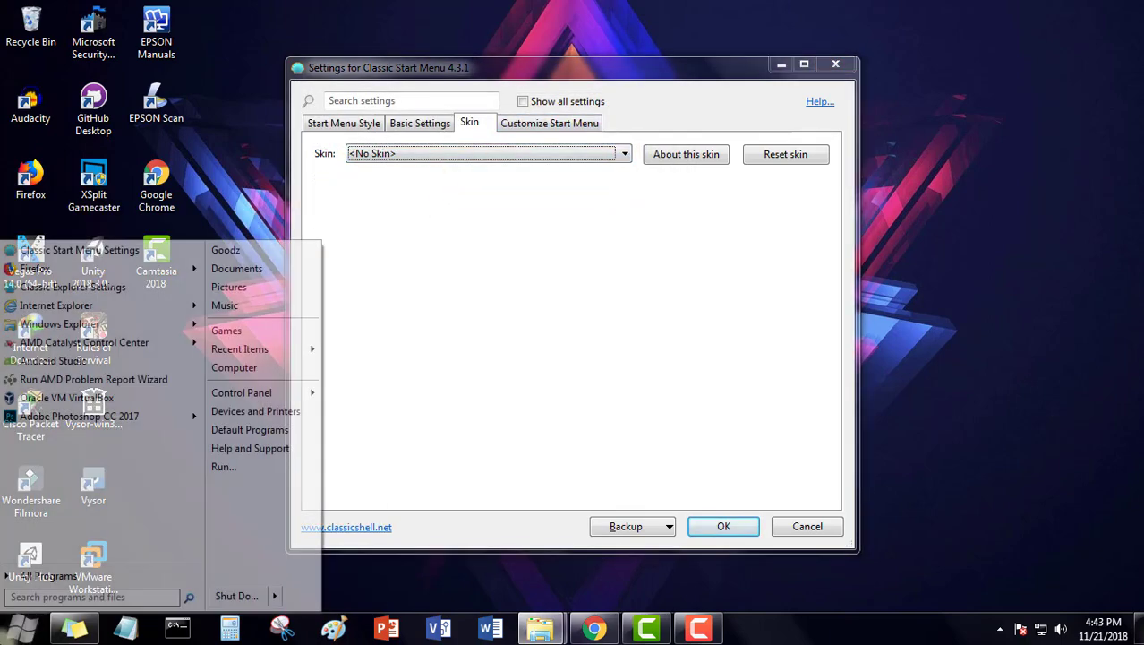
left_click(18, 634)
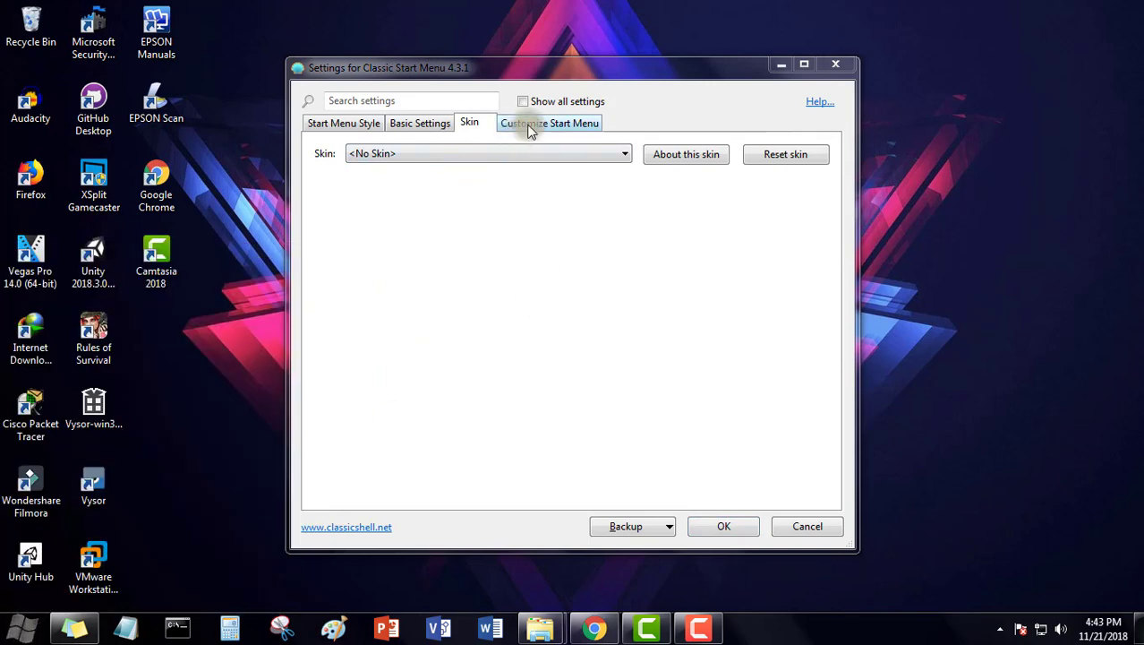
left_click(447, 152)
left_click(404, 239)
Look over the list of customizable start menu items and turn on the display of all settings
left_click(544, 128)
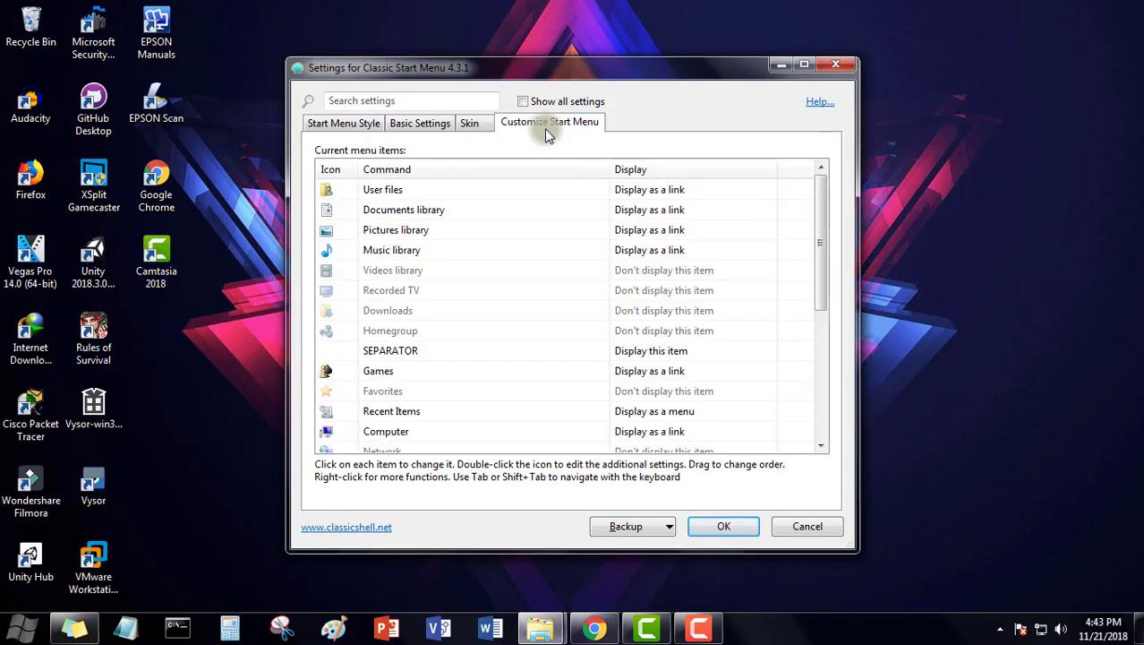
left_click_drag(826, 235, 822, 144)
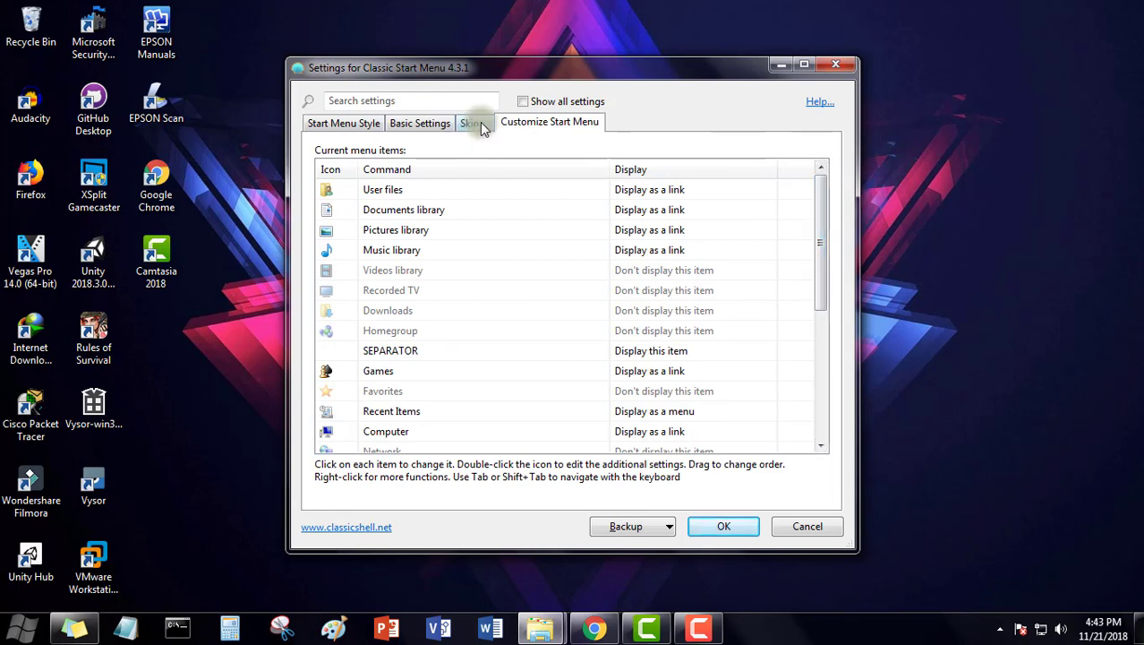
left_click(524, 102)
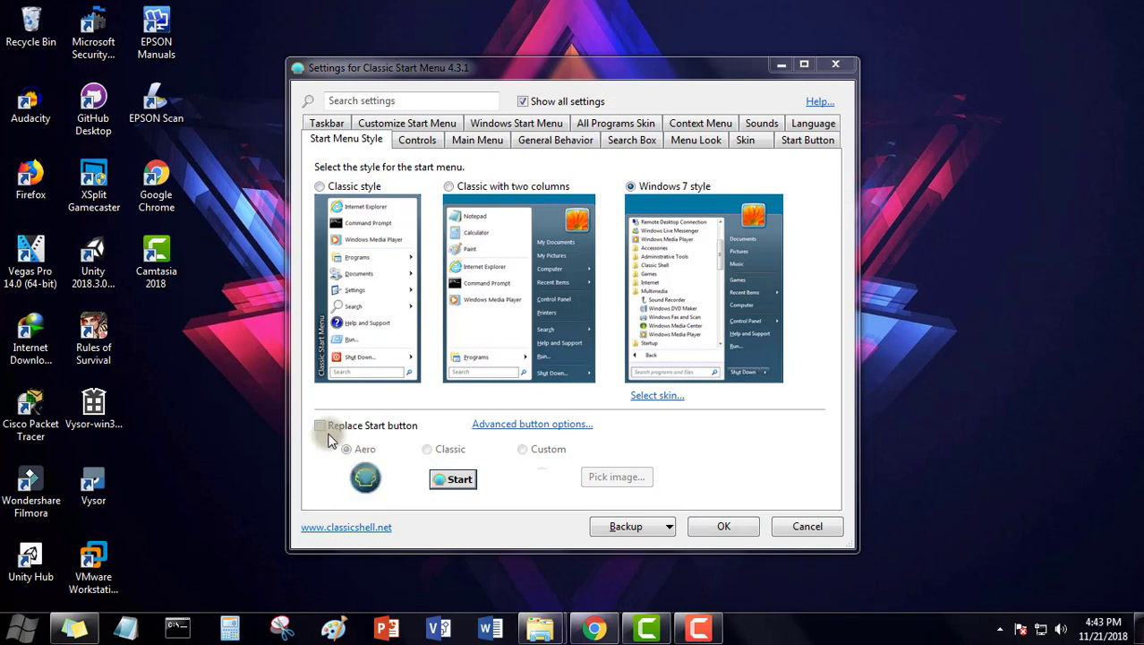
Turn on Start button replacement, try the Classic and Custom looks, and set the button to Aero
left_click(320, 426)
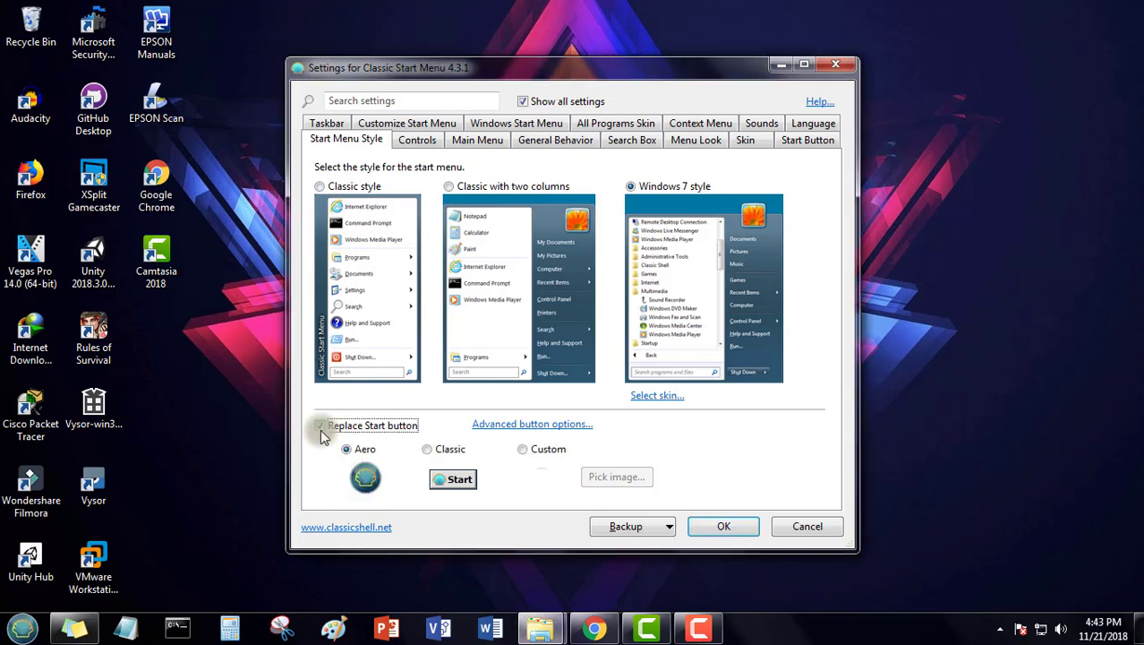
left_click(434, 457)
left_click(524, 450)
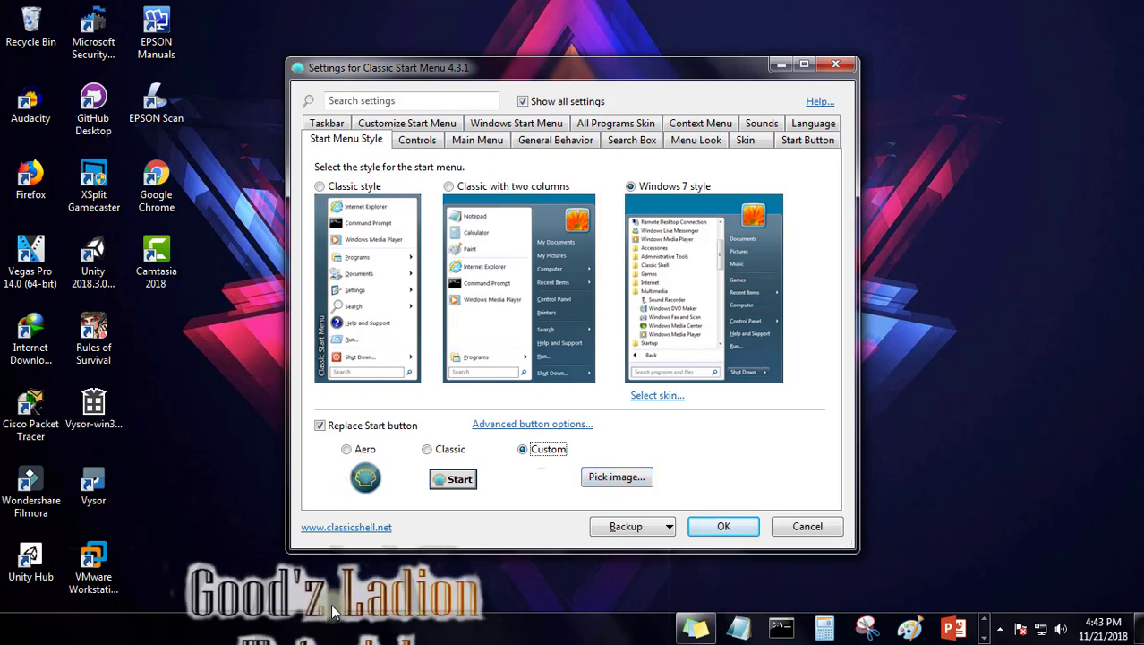
left_click(535, 452)
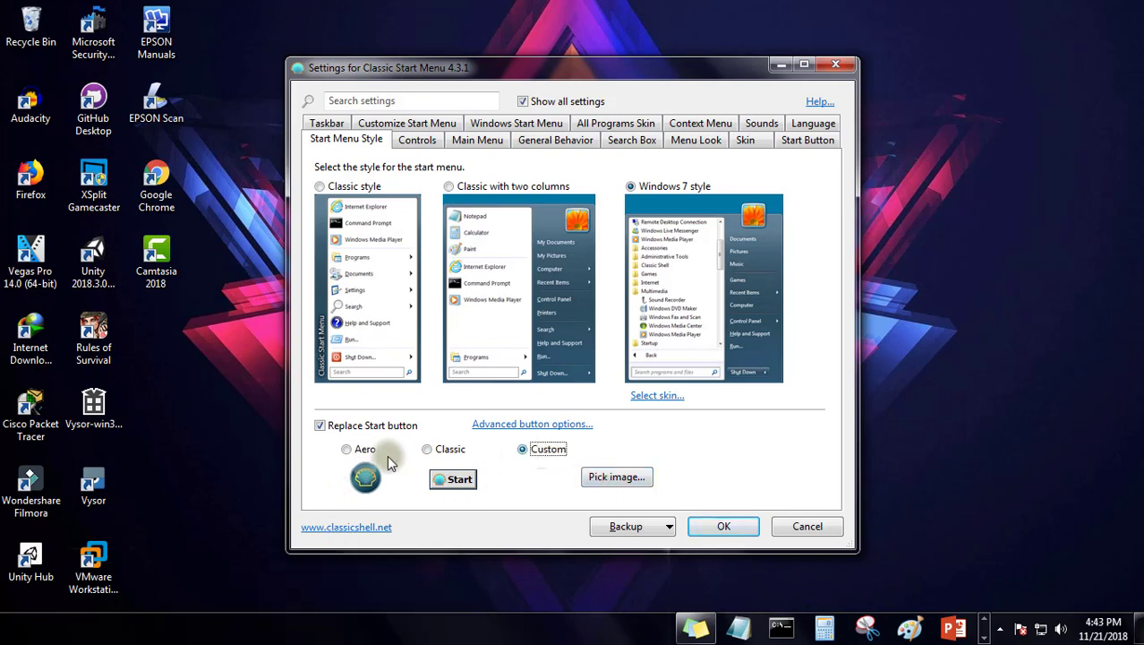
left_click(390, 461)
Examine the advanced Start button options and the skin, menu look, search box, general behavior, main menu and controls settings
left_click(518, 425)
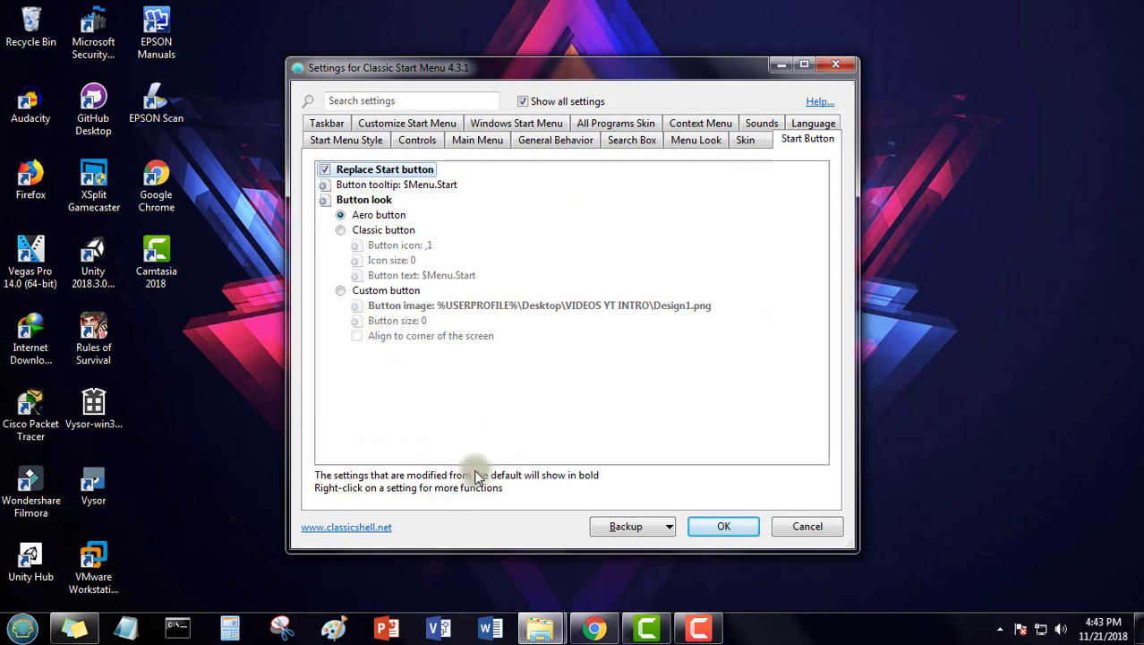
left_click(744, 141)
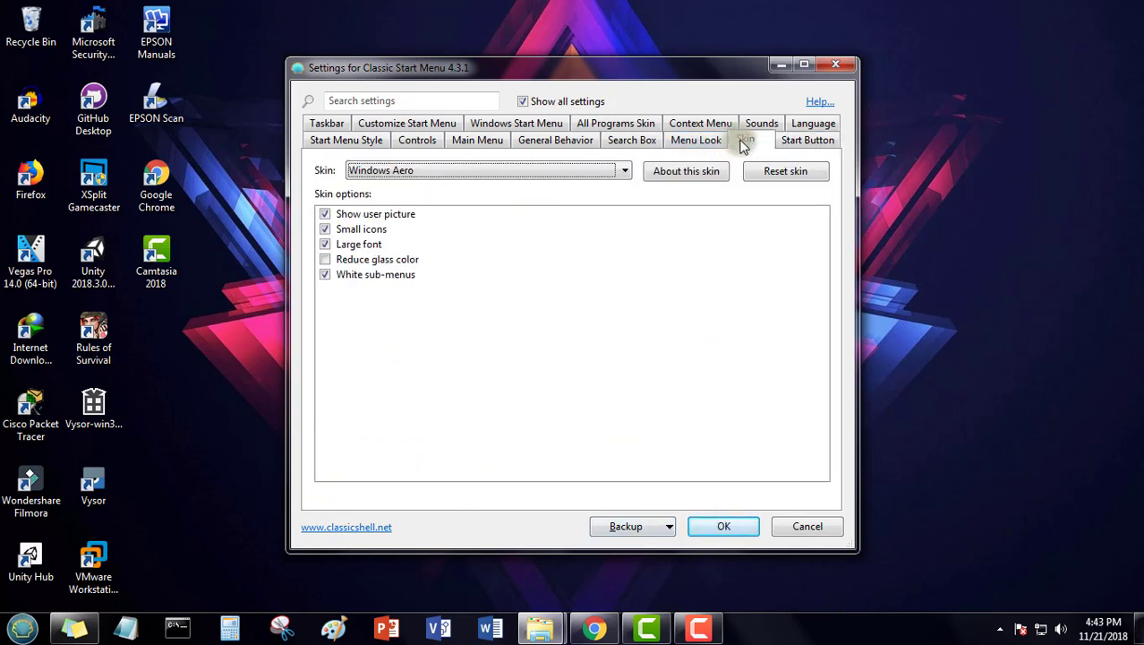
left_click(696, 141)
left_click(637, 144)
left_click(557, 141)
left_click(478, 140)
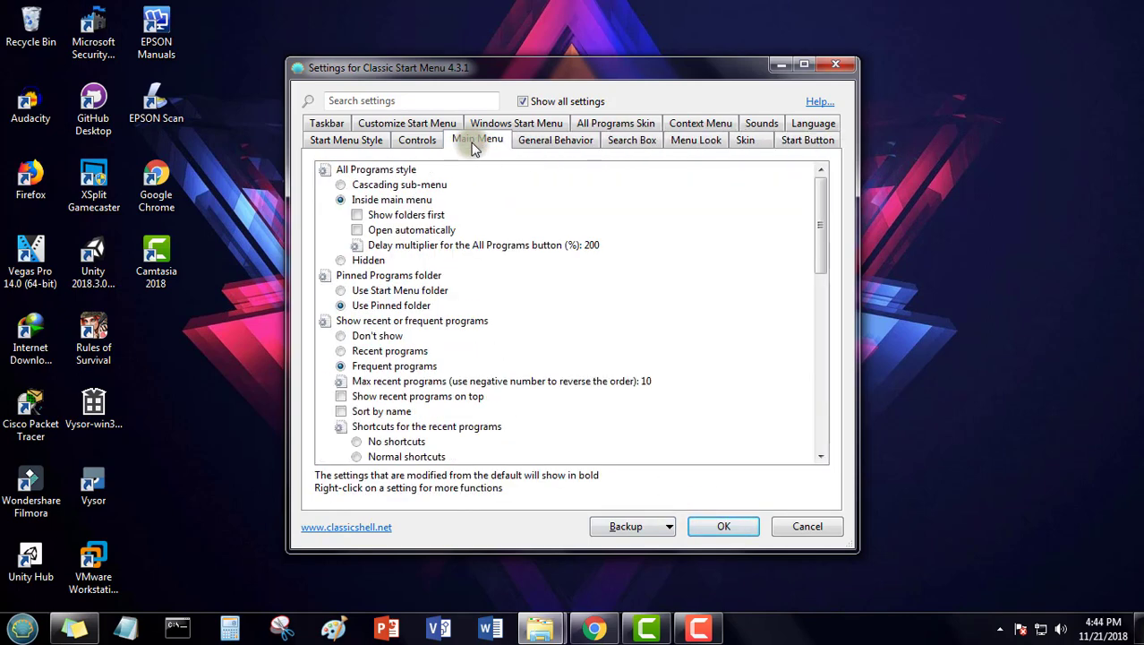
left_click(417, 141)
left_click(344, 140)
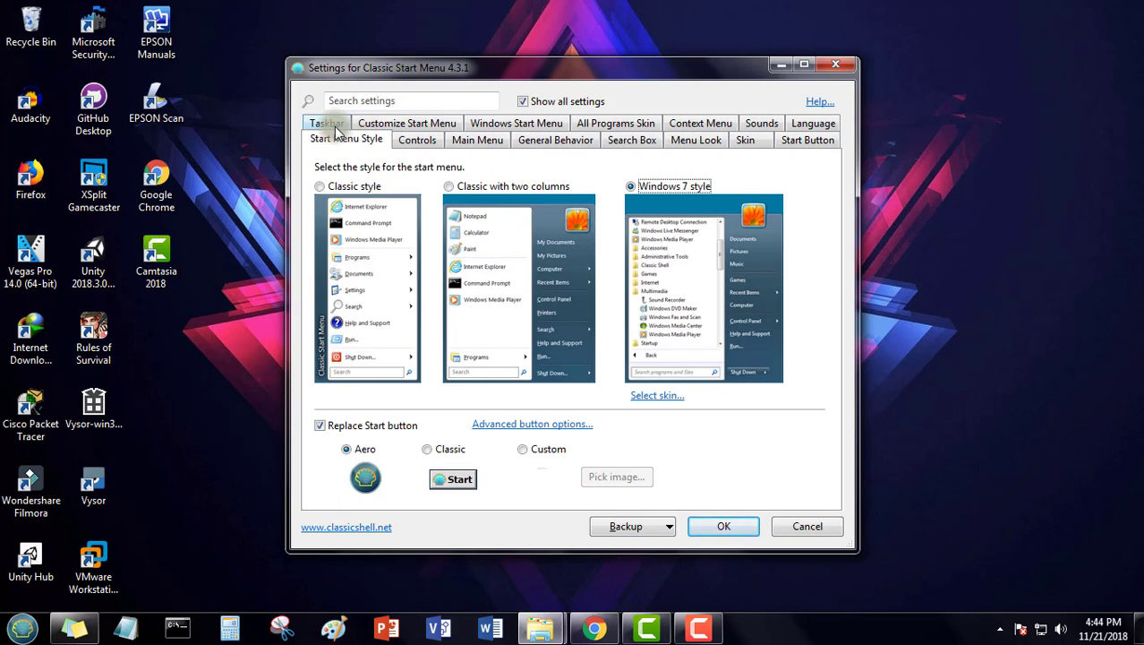
Switch the Start button to Custom and browse a folder in the Pictures library for a button image
left_click(522, 448)
left_click(608, 476)
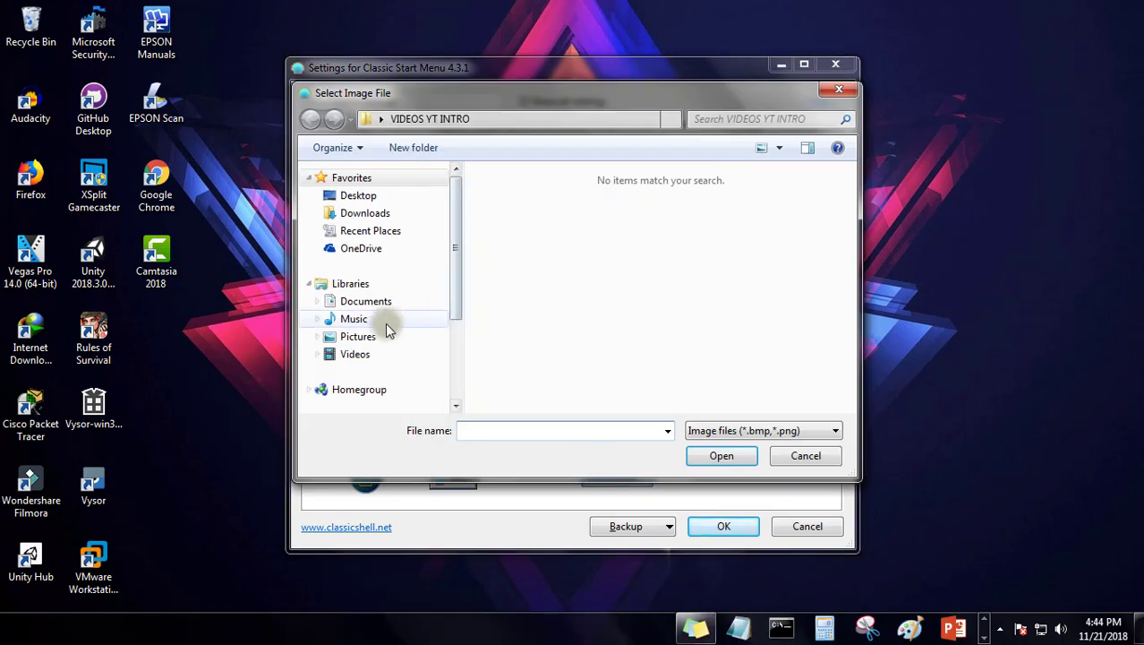
scroll(457, 292, "down", 2)
left_click(358, 240)
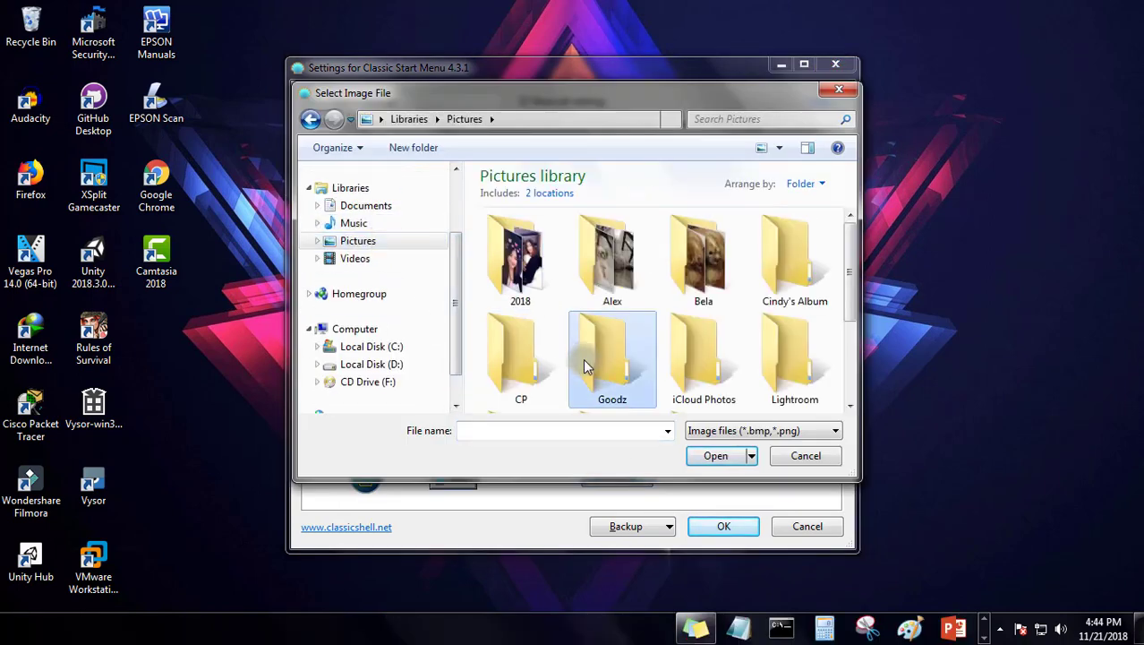
left_click(580, 358)
double_click(603, 283)
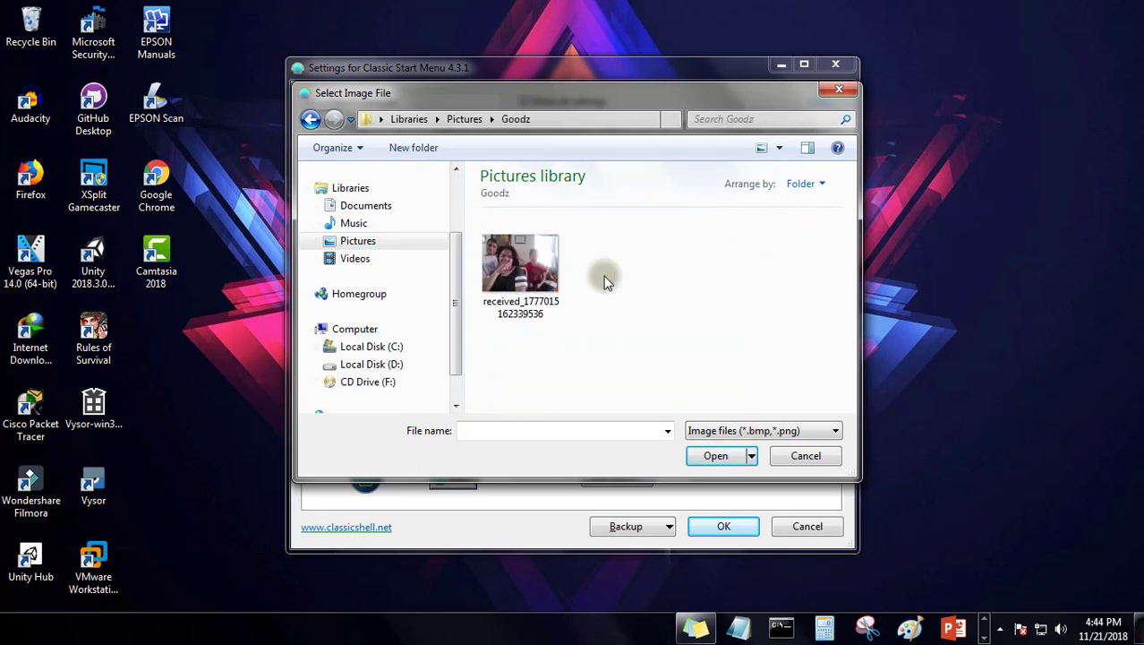
Look through the other Pictures library folders for a button image and close the image selection without choosing one
left_click(308, 119)
scroll(667, 333, "down", 3)
scroll(668, 333, "up", 1)
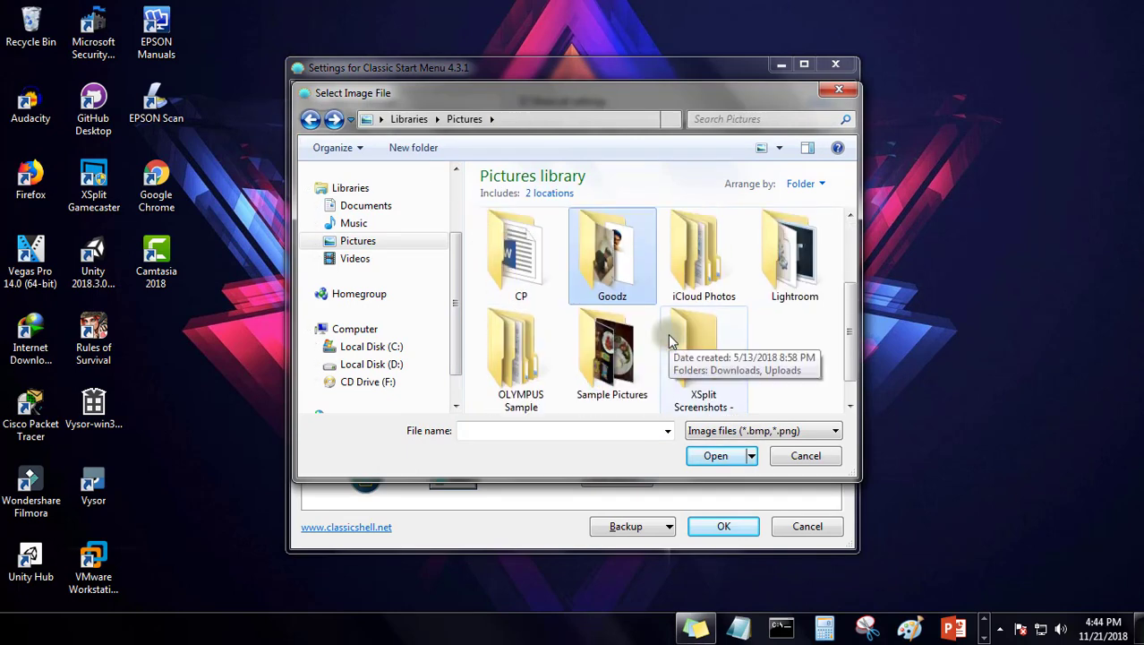
scroll(723, 319, "down", 1)
scroll(722, 321, "up", 1)
scroll(722, 322, "down", 1)
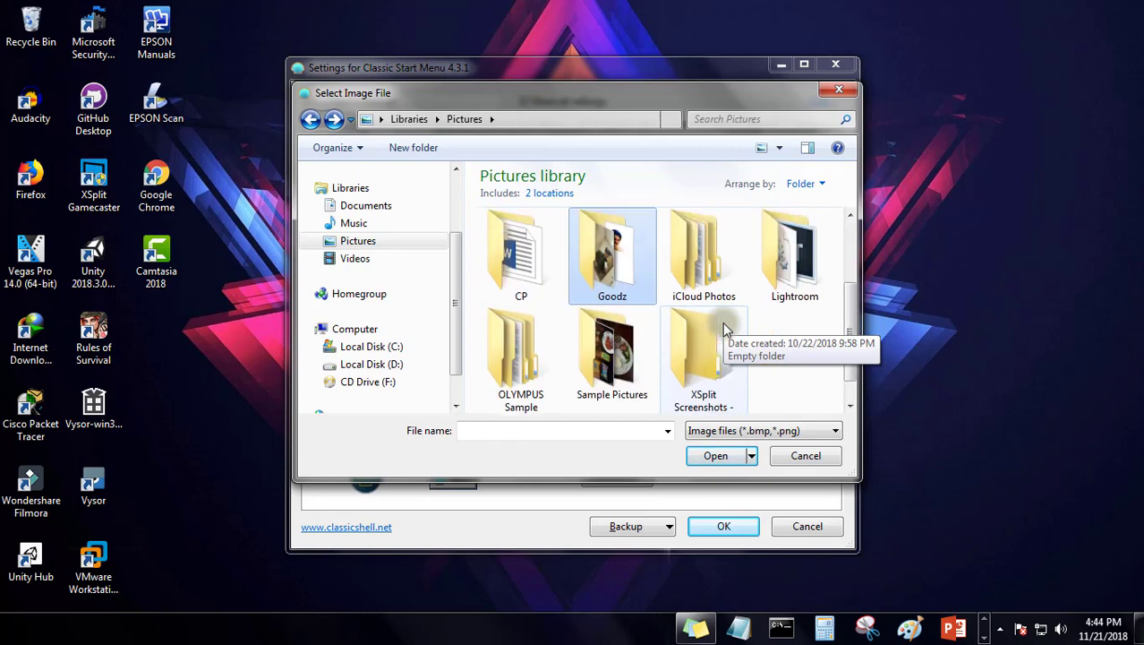
scroll(722, 321, "up", 1)
double_click(719, 284)
left_click(310, 120)
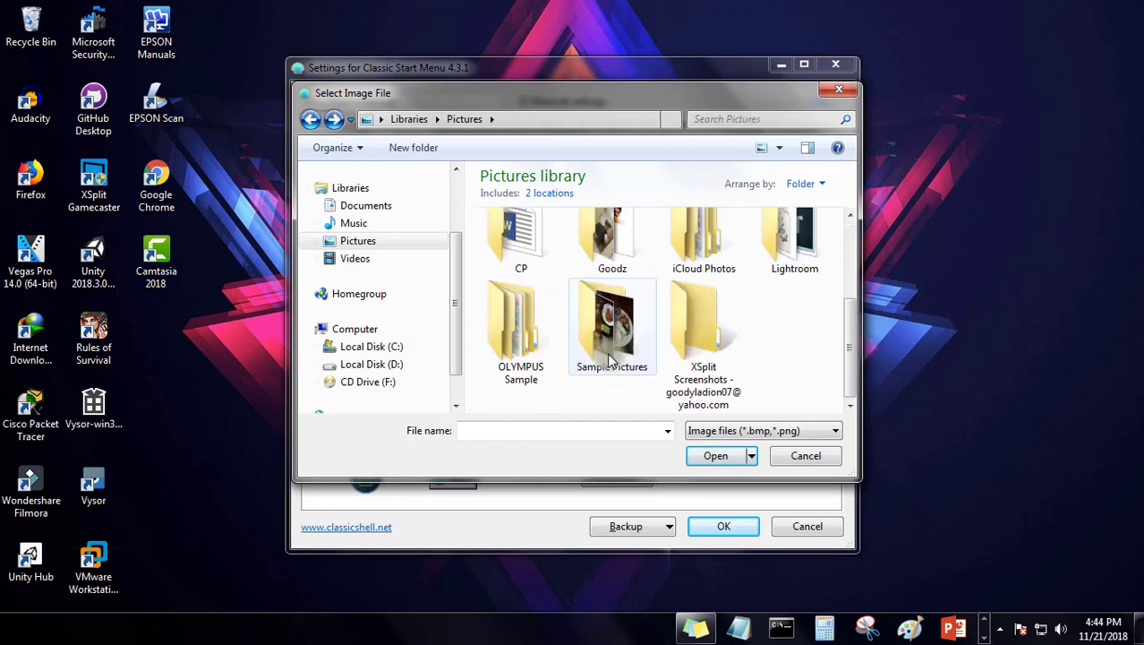
scroll(680, 358, "up", 1)
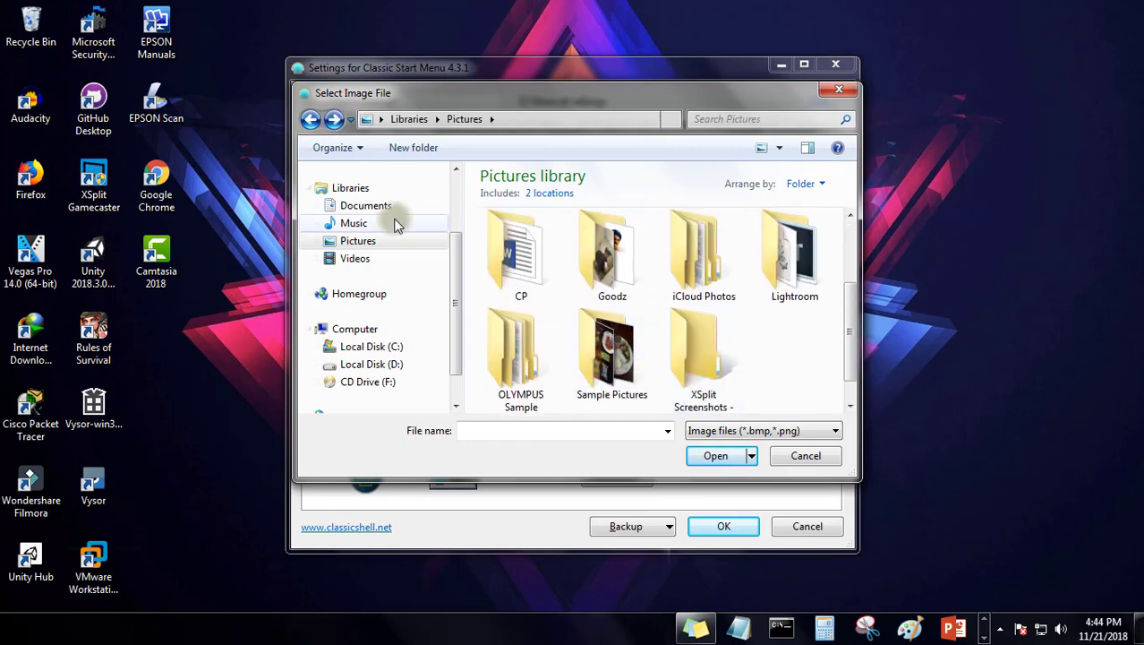
scroll(449, 283, "up", 3)
left_click(838, 89)
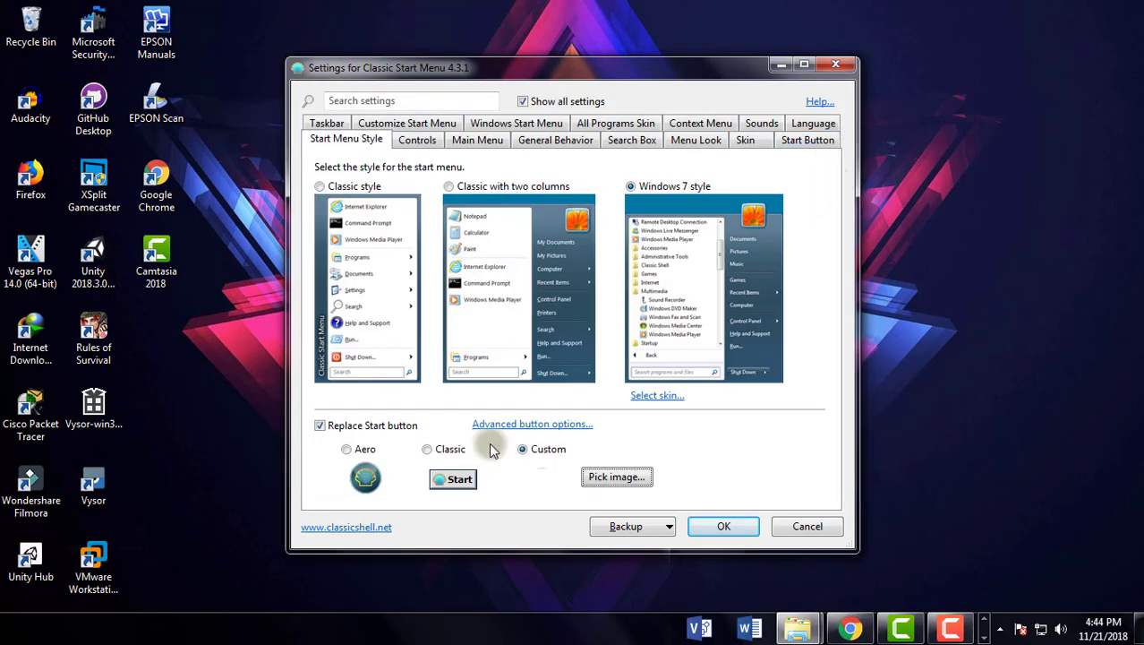
Try the Classic button look, set it to Aero, and turn off Start button replacement
left_click(448, 450)
left_click(367, 451)
left_click(348, 423)
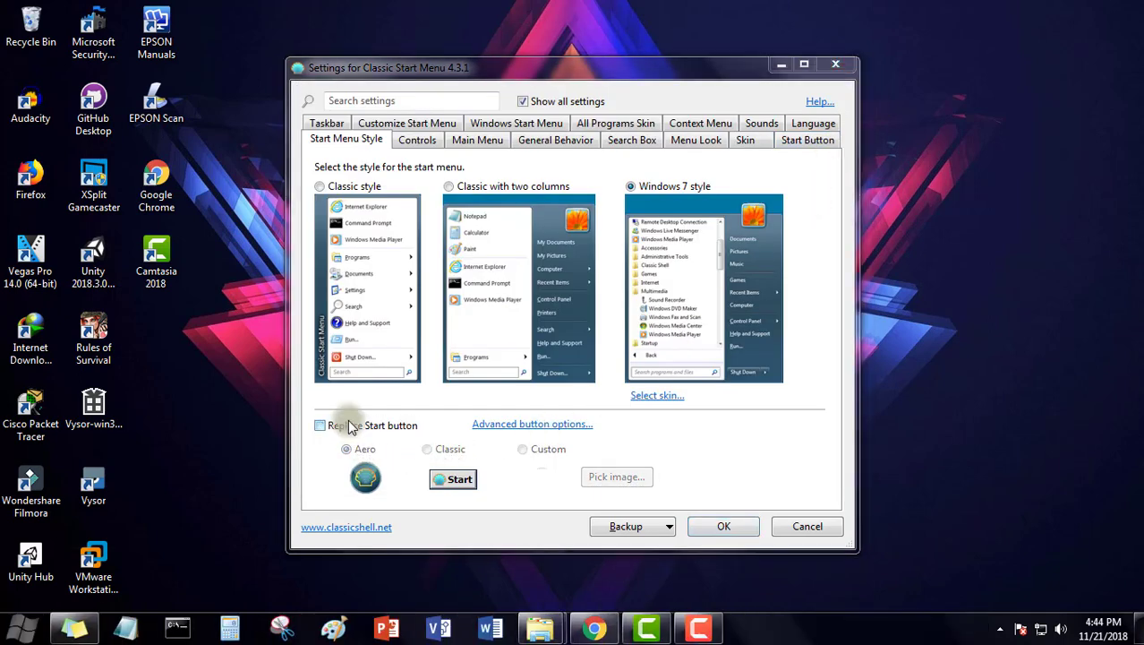
Examine the Customize Start Menu, General Behavior, All Programs Skin, Menu Look, Context Menu and Start Button settings
left_click(398, 126)
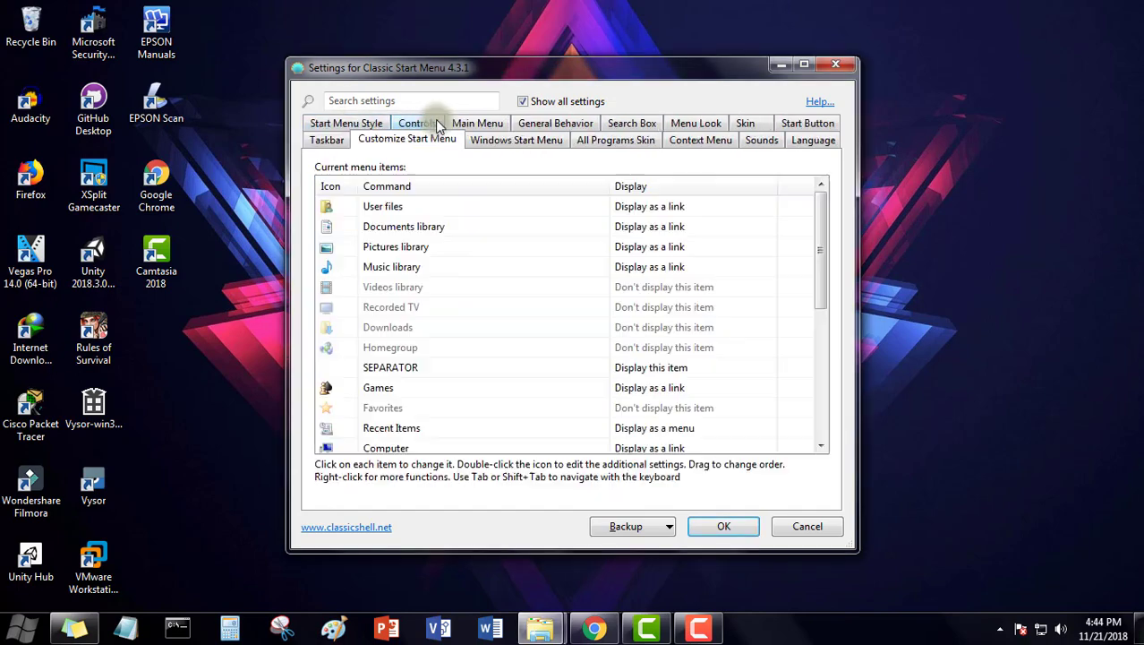
left_click(530, 123)
left_click(609, 123)
left_click(691, 126)
left_click(725, 123)
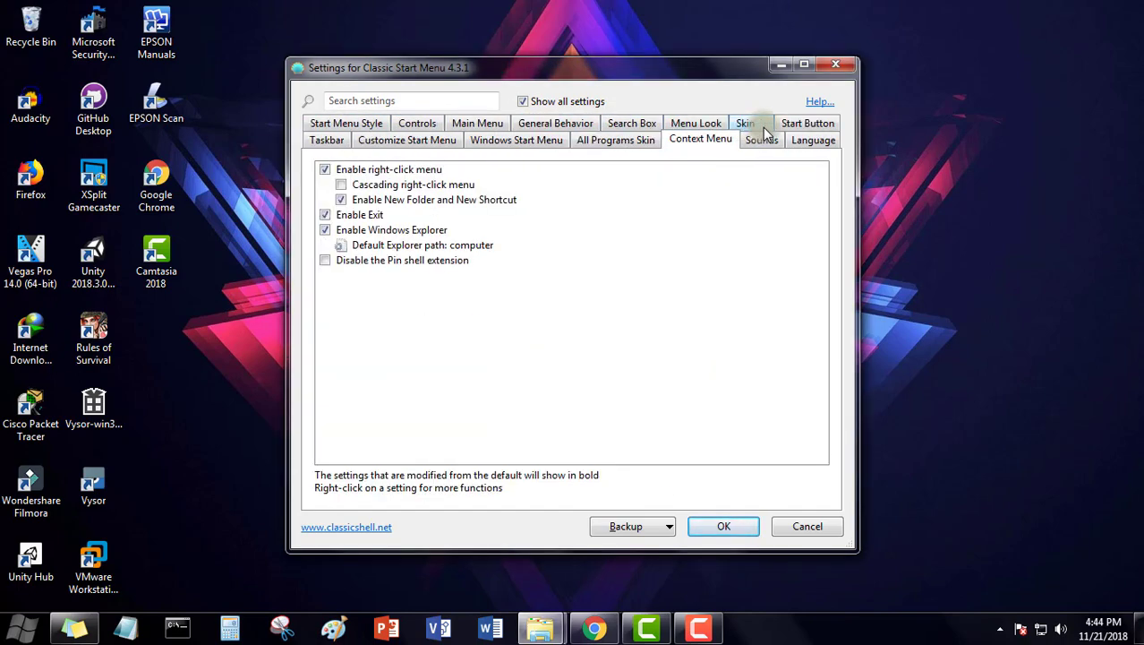
left_click(790, 126)
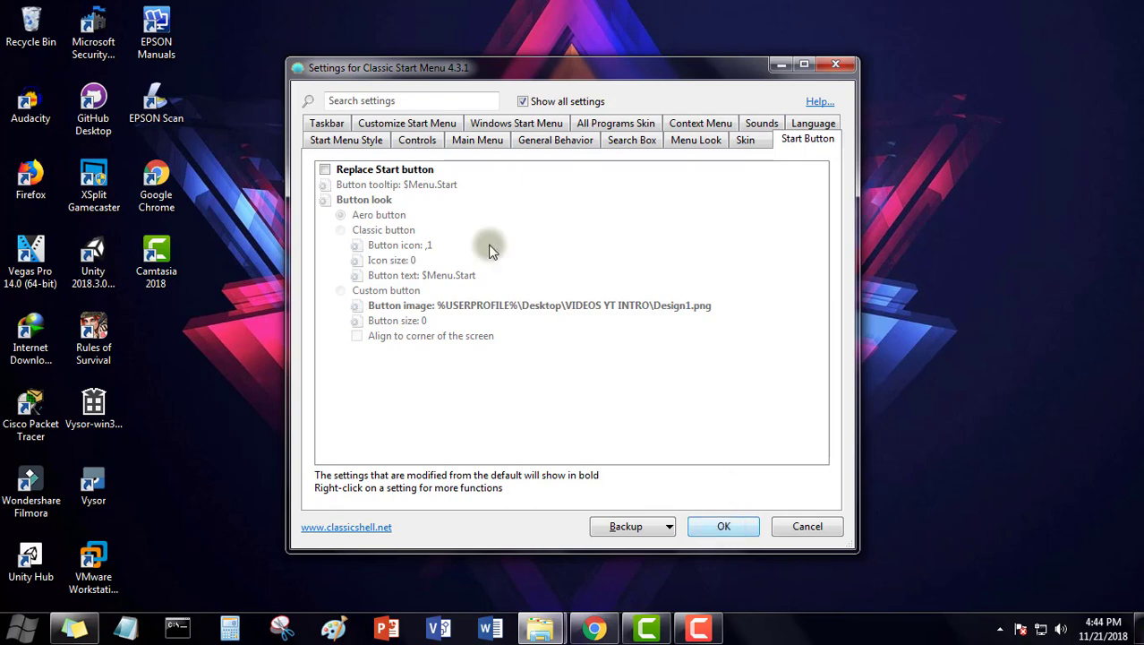
Turn Start button replacement back on in the start menu style settings and save the settings
left_click(342, 142)
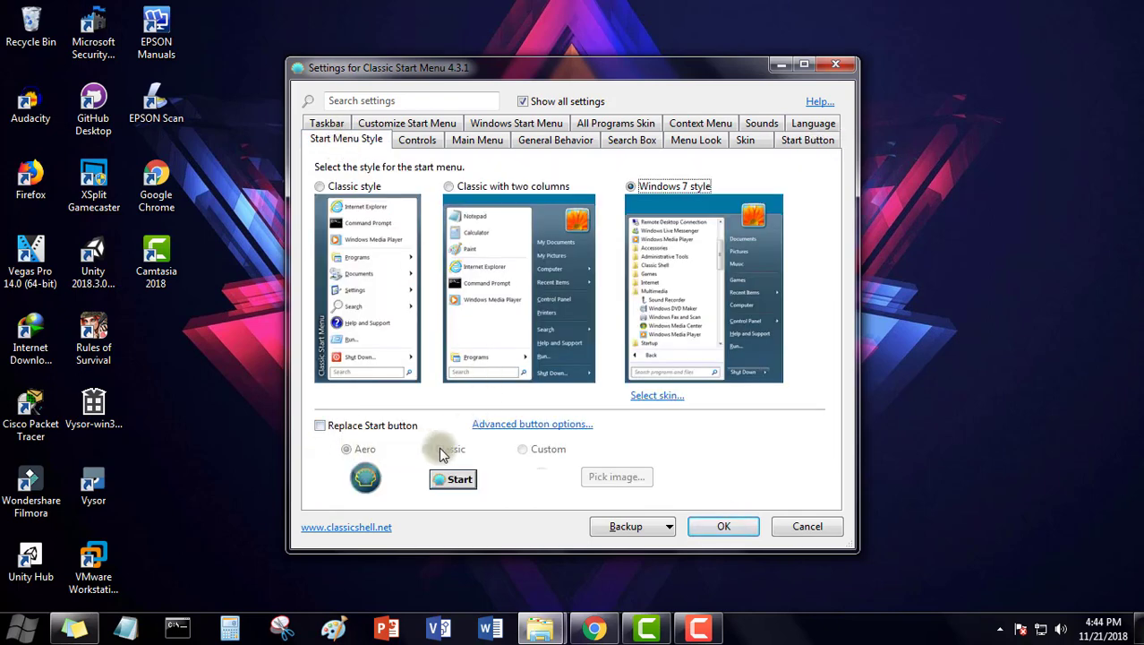
left_click(382, 431)
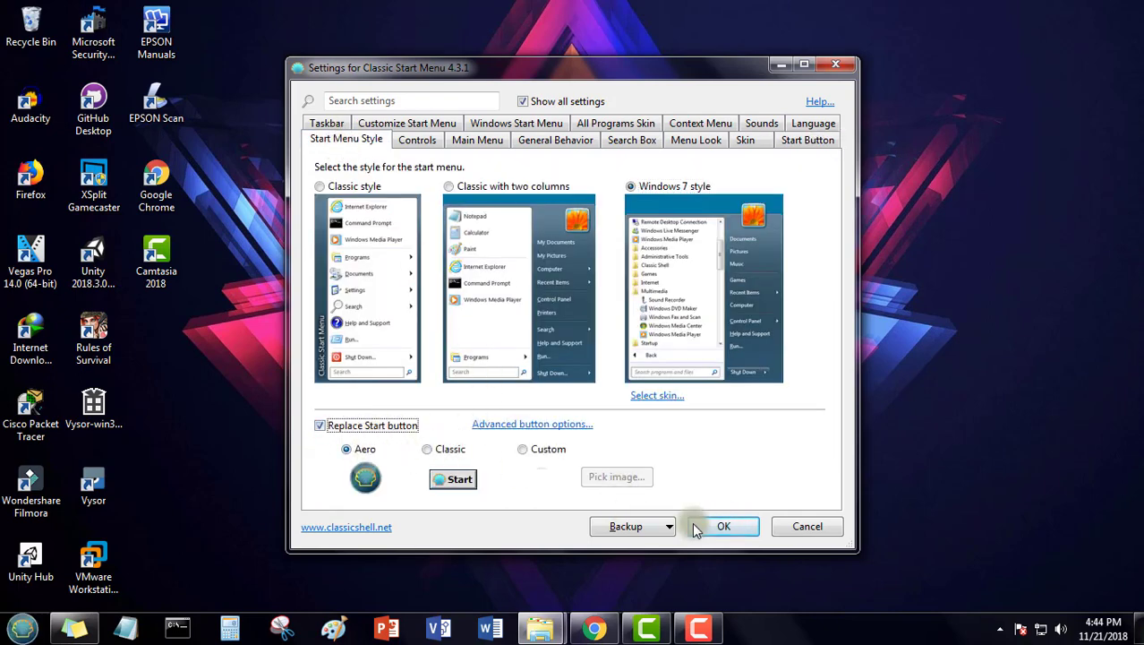
left_click(696, 528)
Move the New Text Document icon to the lower-right corner of the desktop and refresh the desktop
right_click(487, 329)
right_click(403, 287)
mouse_move(507, 340)
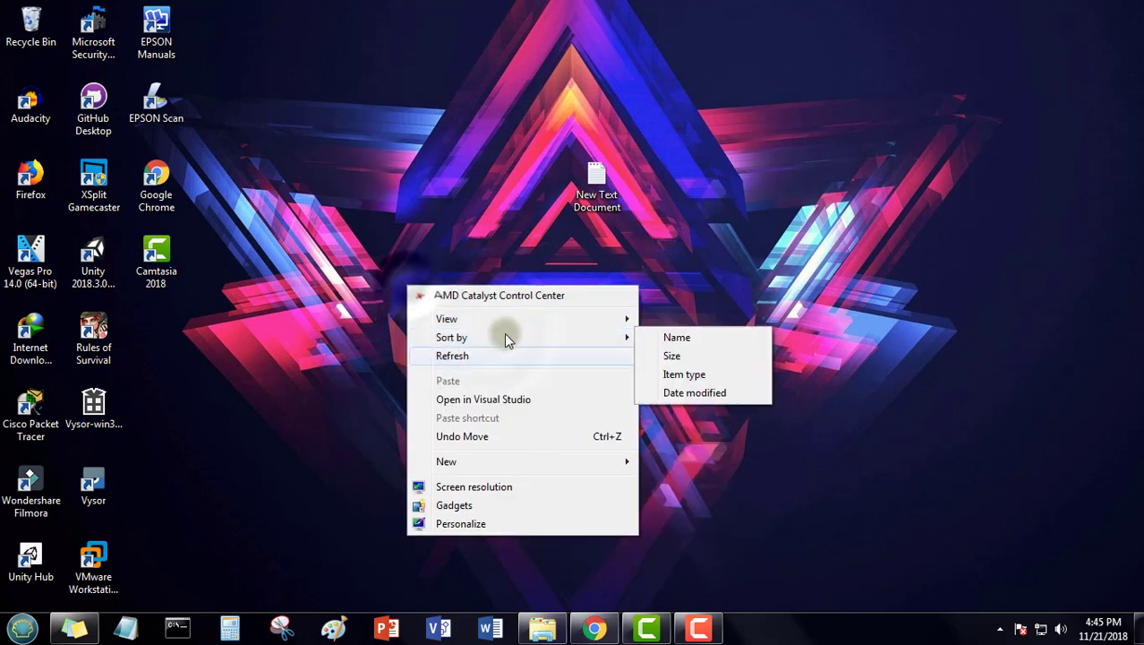
left_click(563, 284)
left_click_drag(597, 188, 1099, 560)
right_click(663, 254)
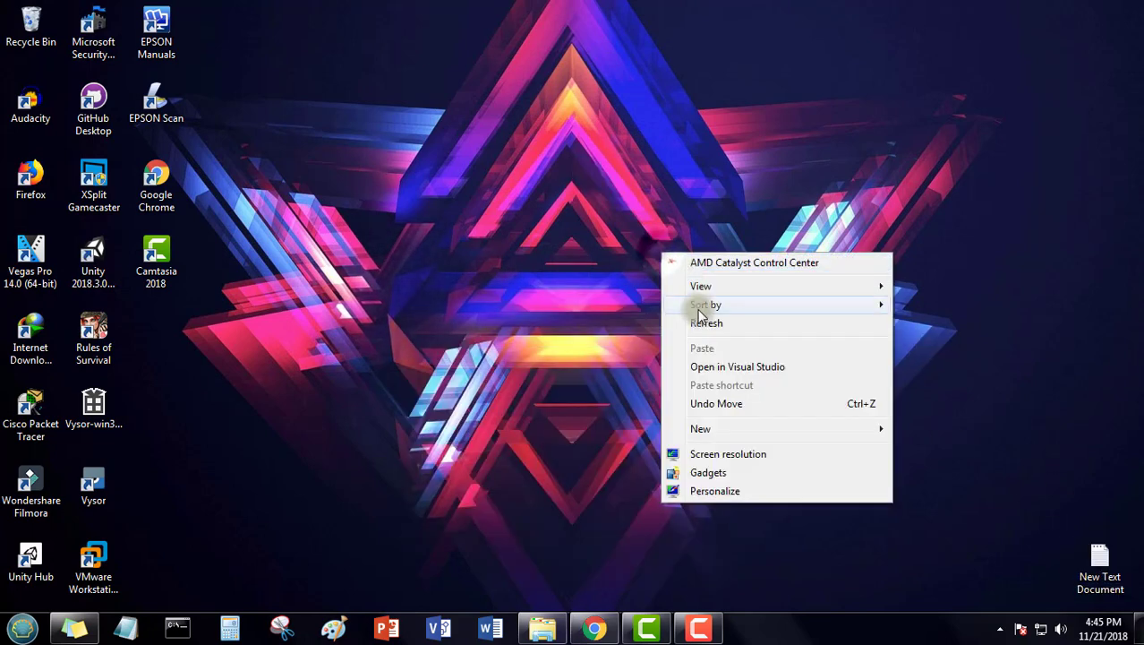
left_click(702, 322)
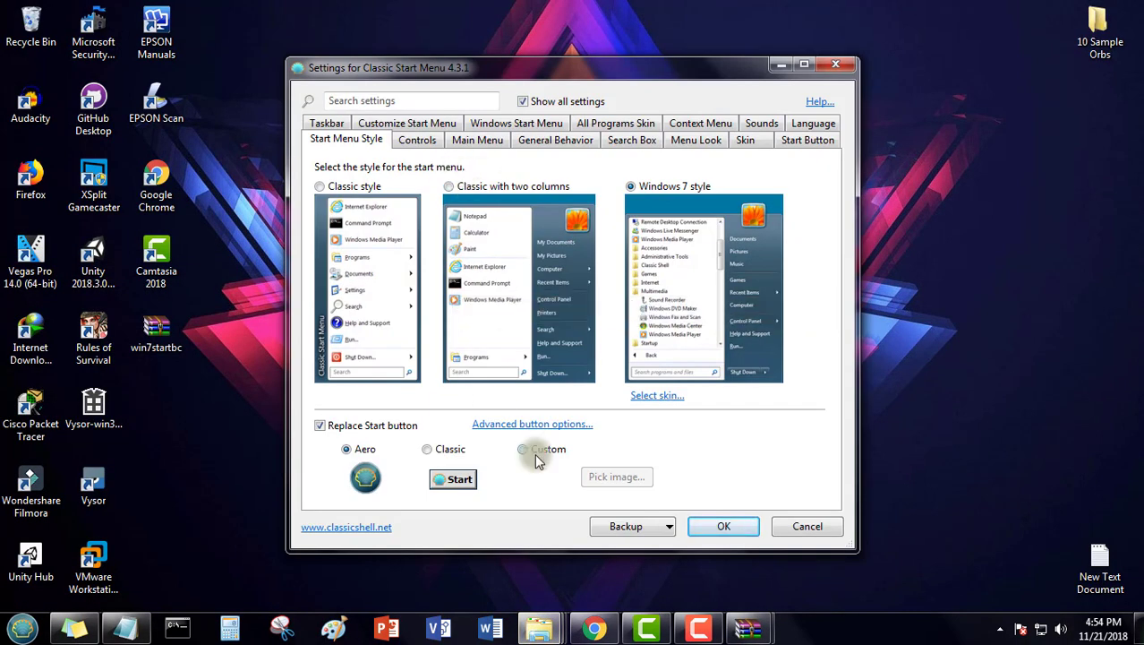
Switch the Start button to Custom with Start Orb (2) from the desktop folder 10 Sample Orbs and test it
left_click(538, 458)
left_click(591, 476)
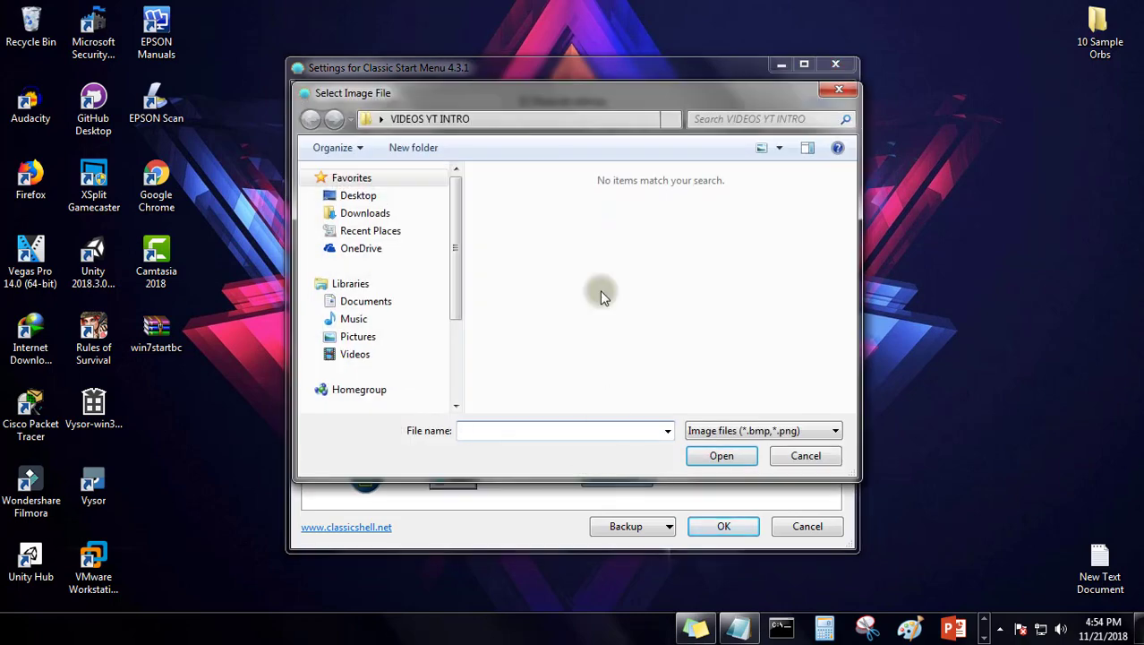
left_click(358, 196)
double_click(645, 302)
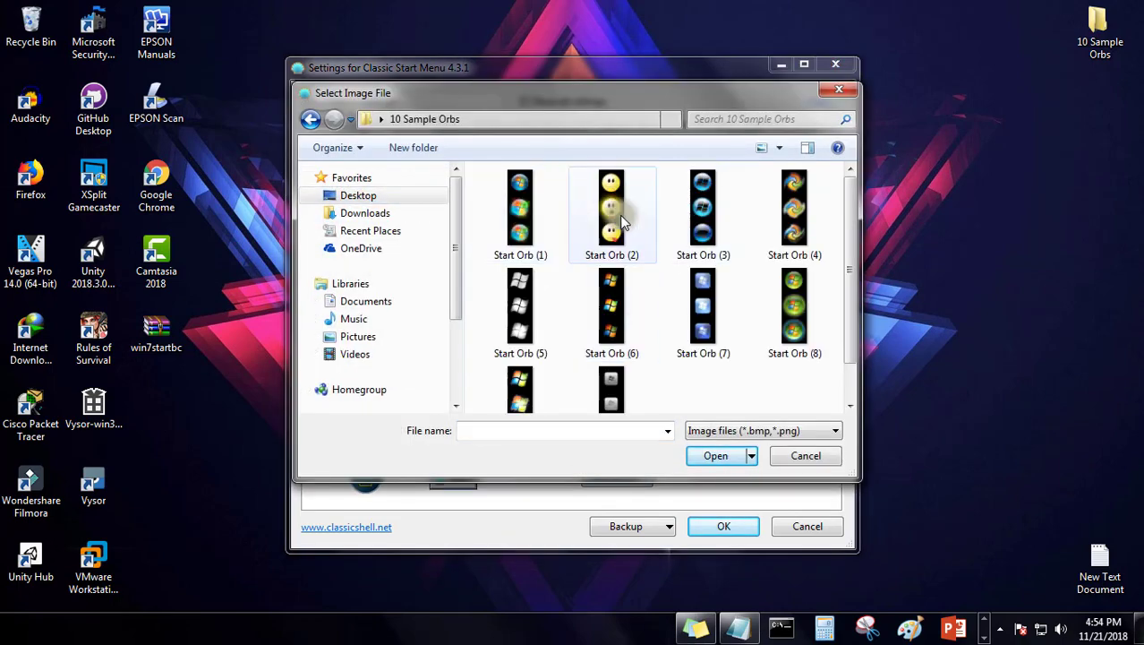
double_click(611, 210)
left_click(27, 629)
left_click(29, 631)
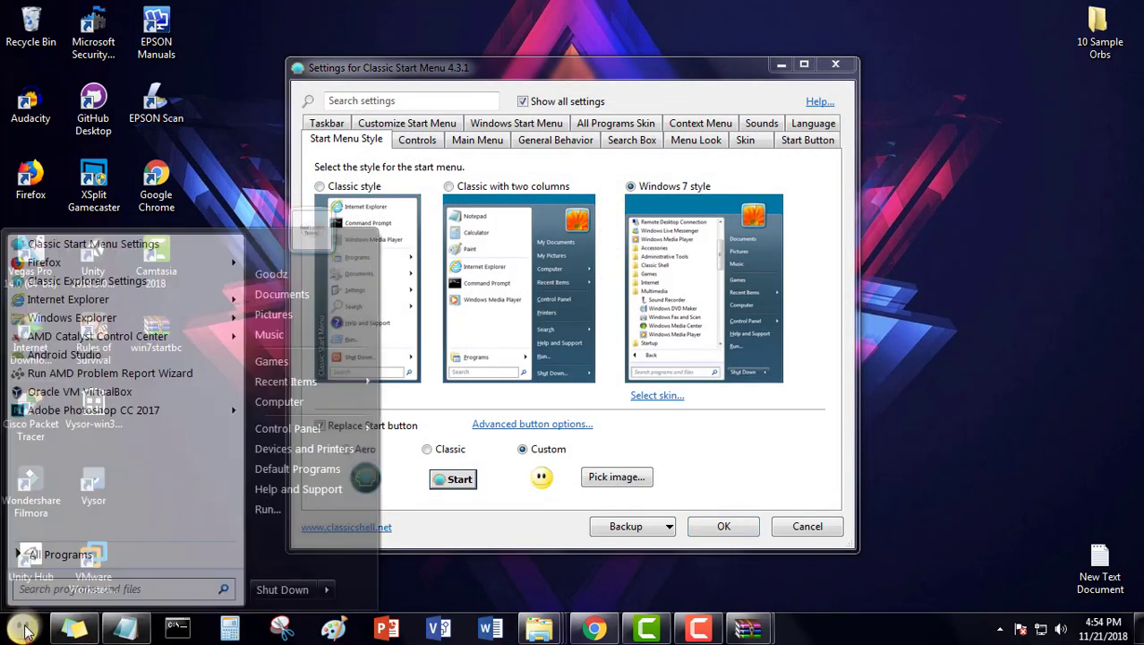
Try Start Orb (3) as the button image, test the Start button, and replace it with Start Orb (4)
left_click(600, 476)
double_click(703, 212)
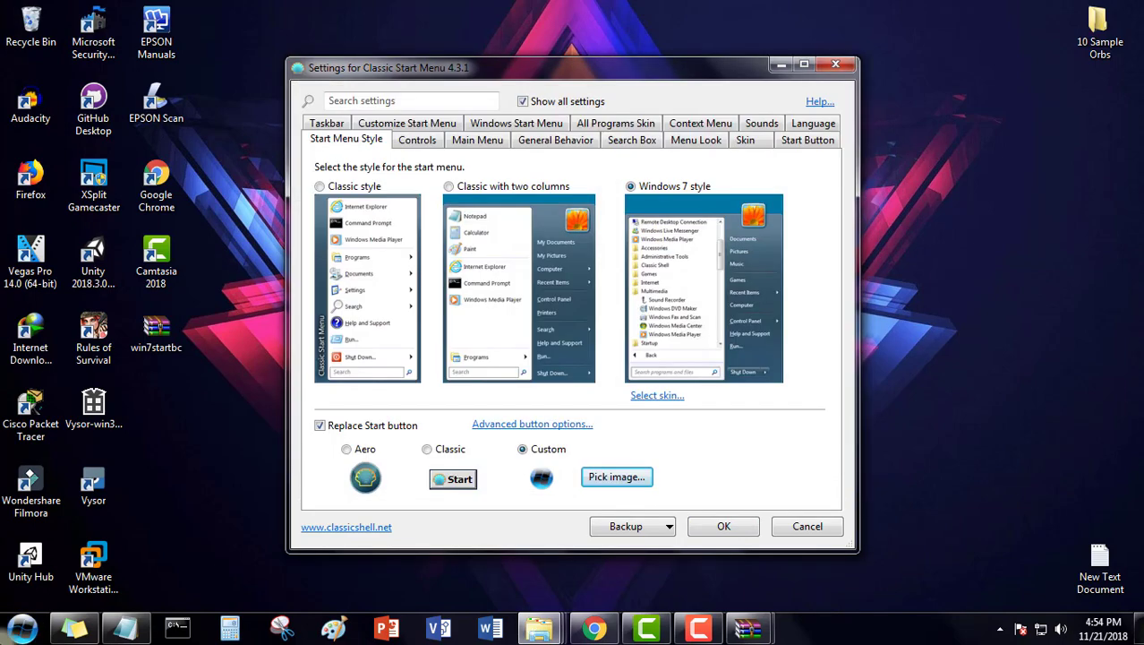
left_click(23, 628)
left_click(22, 629)
left_click(616, 476)
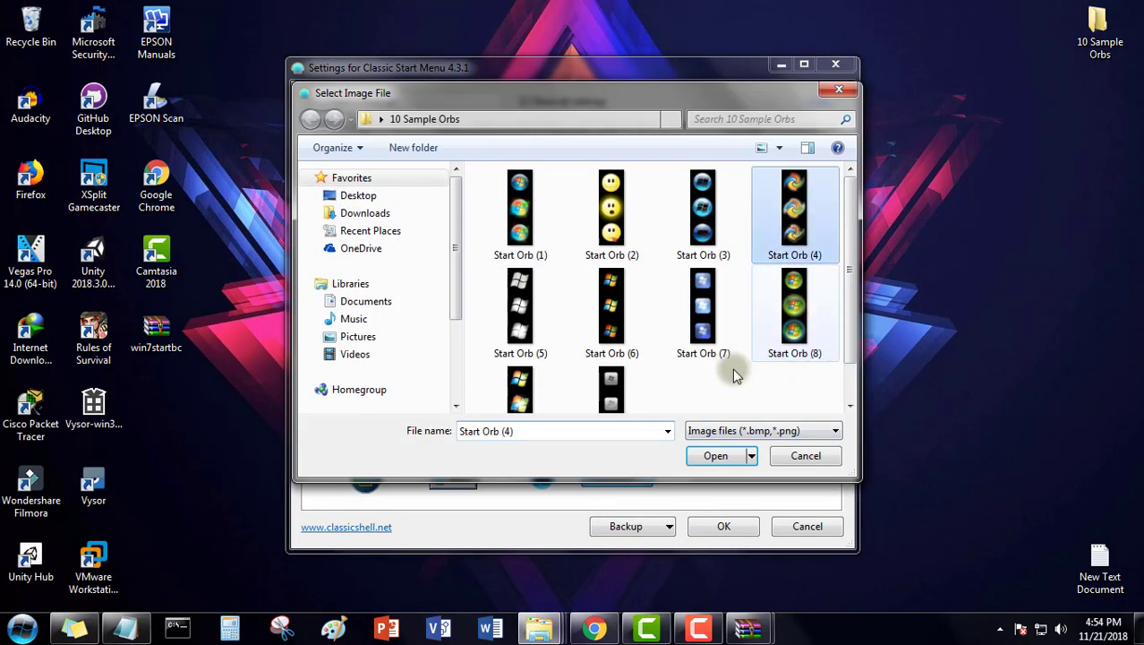
left_click(714, 456)
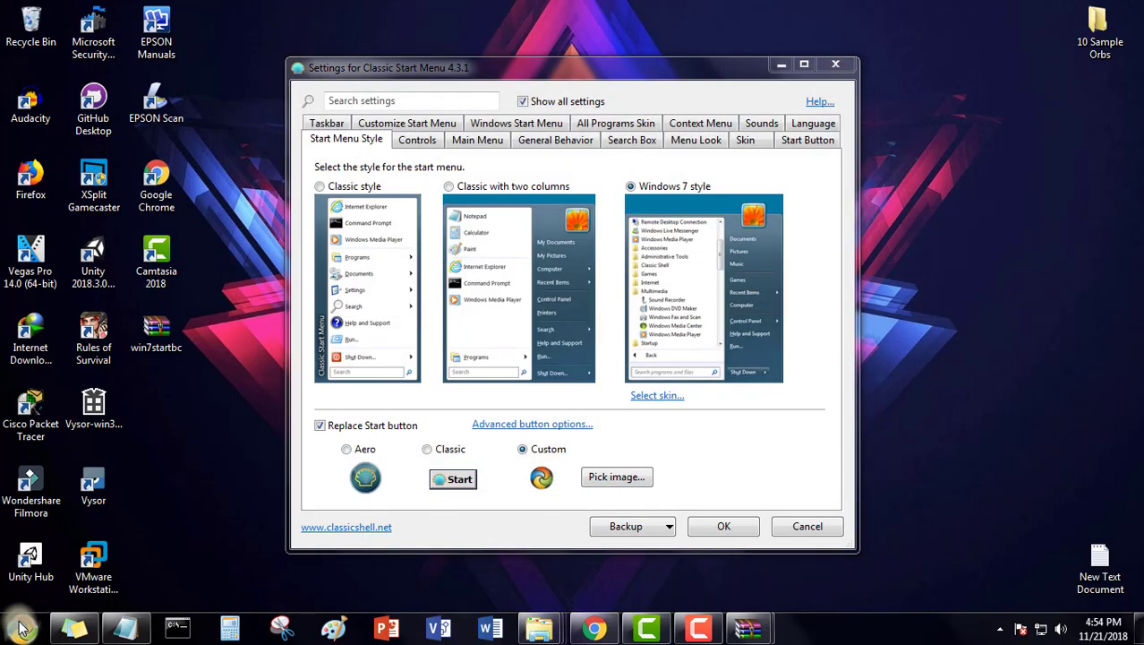
Try Start Orb (5), Start Orb (6) and Start Orb (8) in turn as the Start button image
left_click(613, 477)
double_click(586, 304)
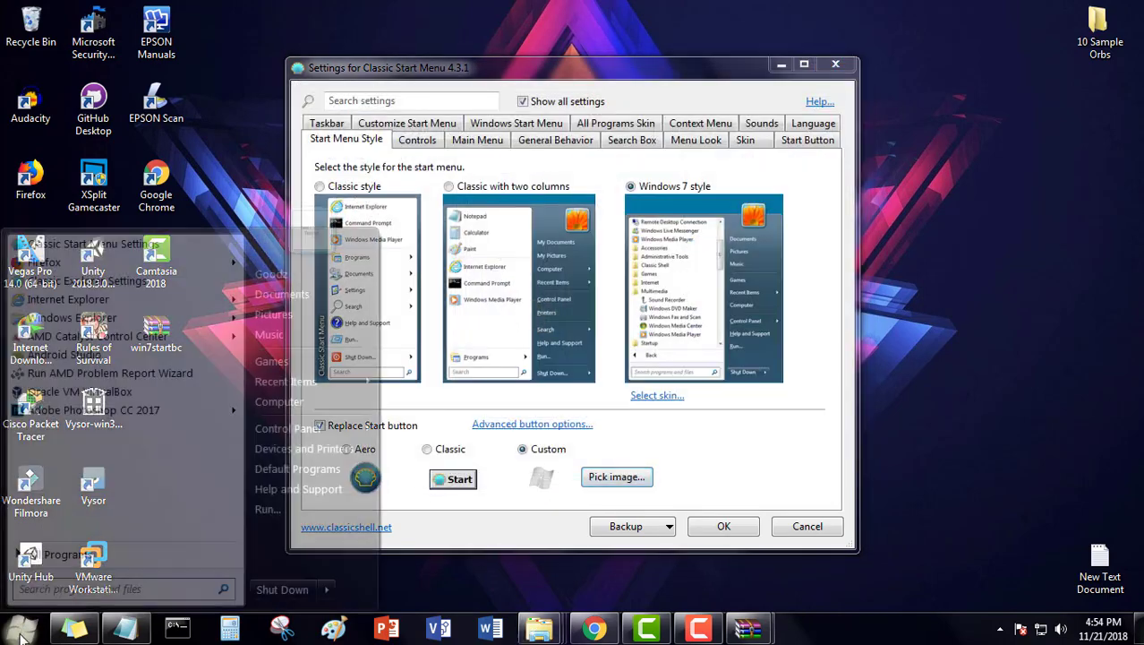
left_click(612, 478)
double_click(629, 324)
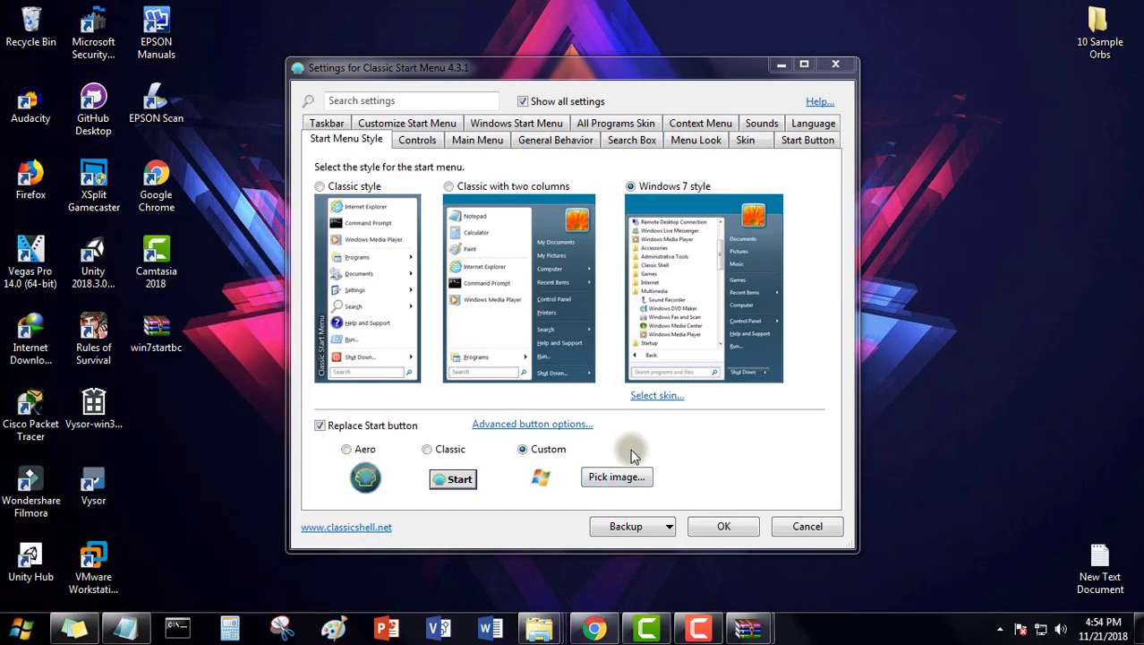
left_click(616, 476)
double_click(701, 329)
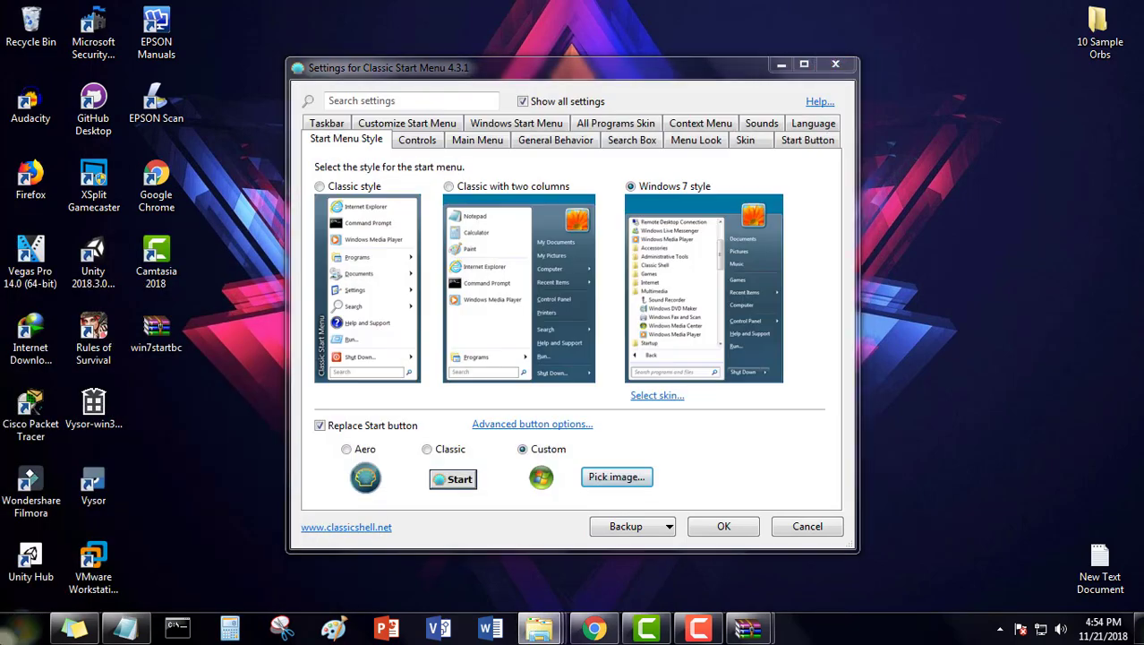
Try the Windows flag orb from the last row, choose the grey square orb beside it, and save the settings
left_click(617, 478)
double_click(629, 324)
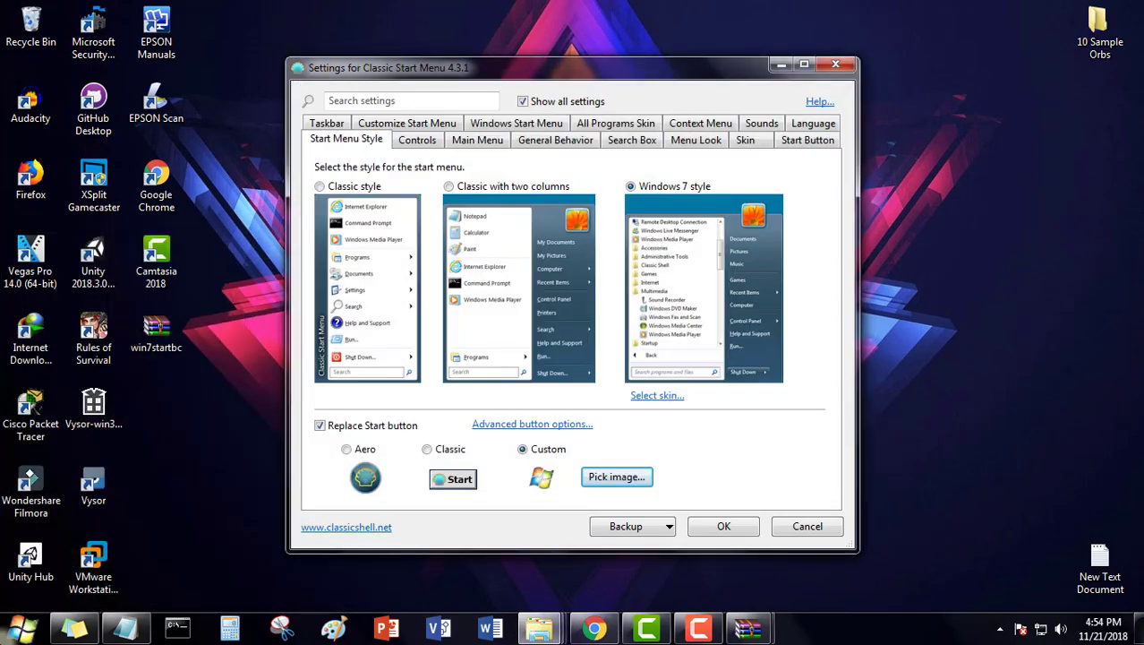
left_click(618, 478)
double_click(612, 391)
left_click(618, 476)
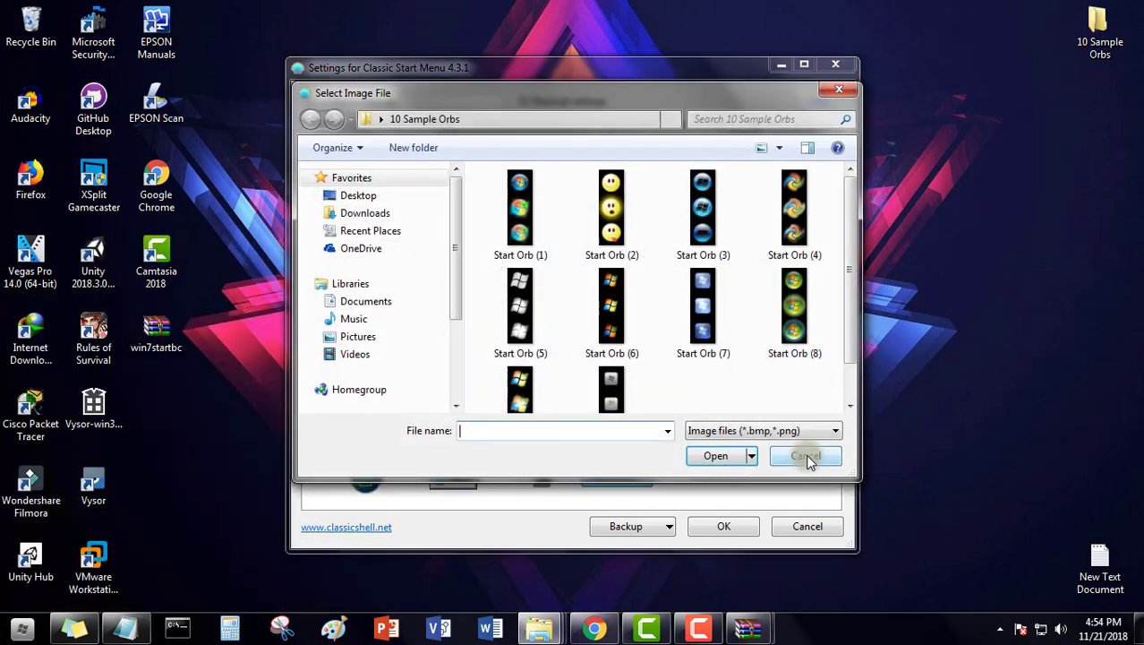
left_click(808, 458)
left_click(749, 526)
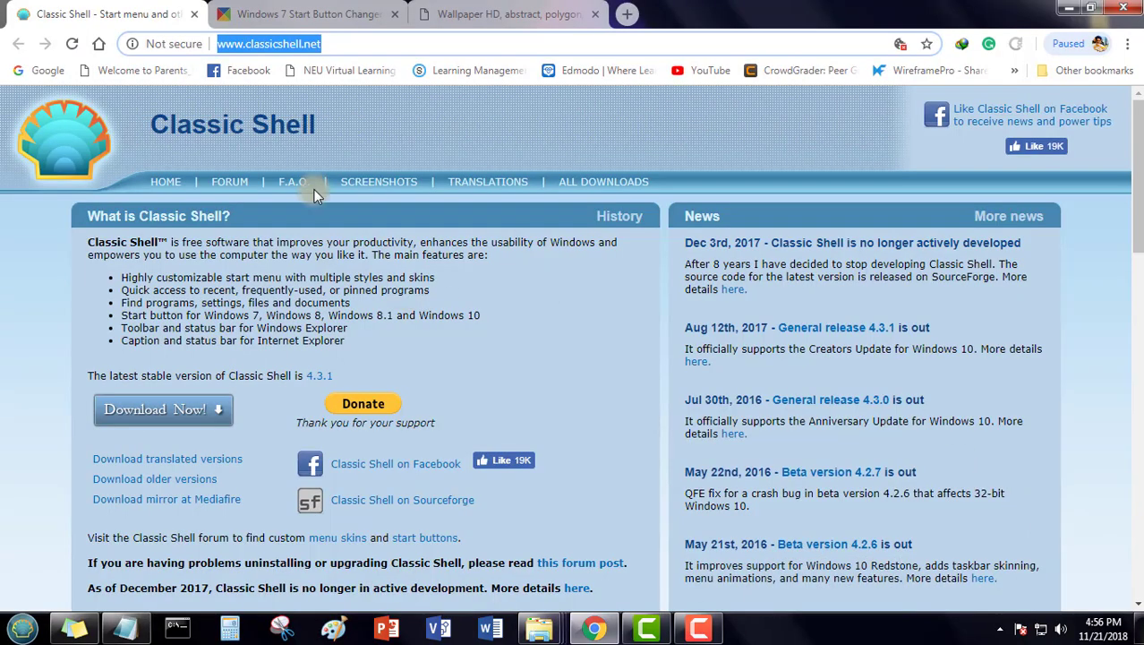
In Chrome, look over the Windows 7 Start Button Changer page and the HD abstract polygon wallpaper page
left_click(309, 15)
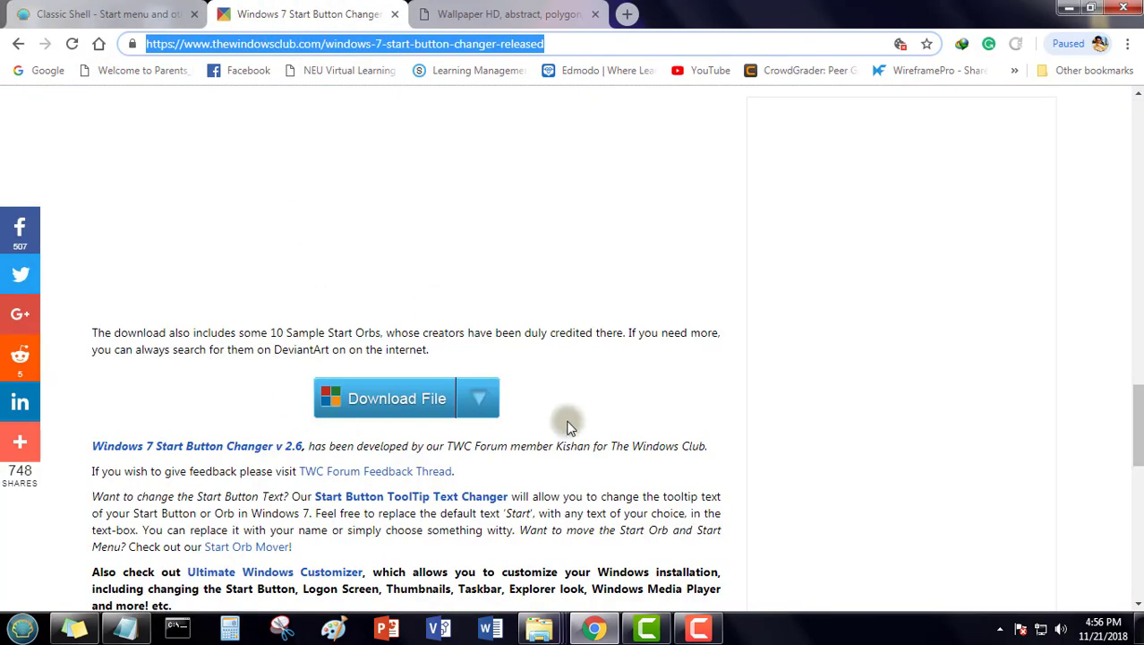
left_click(506, 14)
scroll(734, 374, "down", 3)
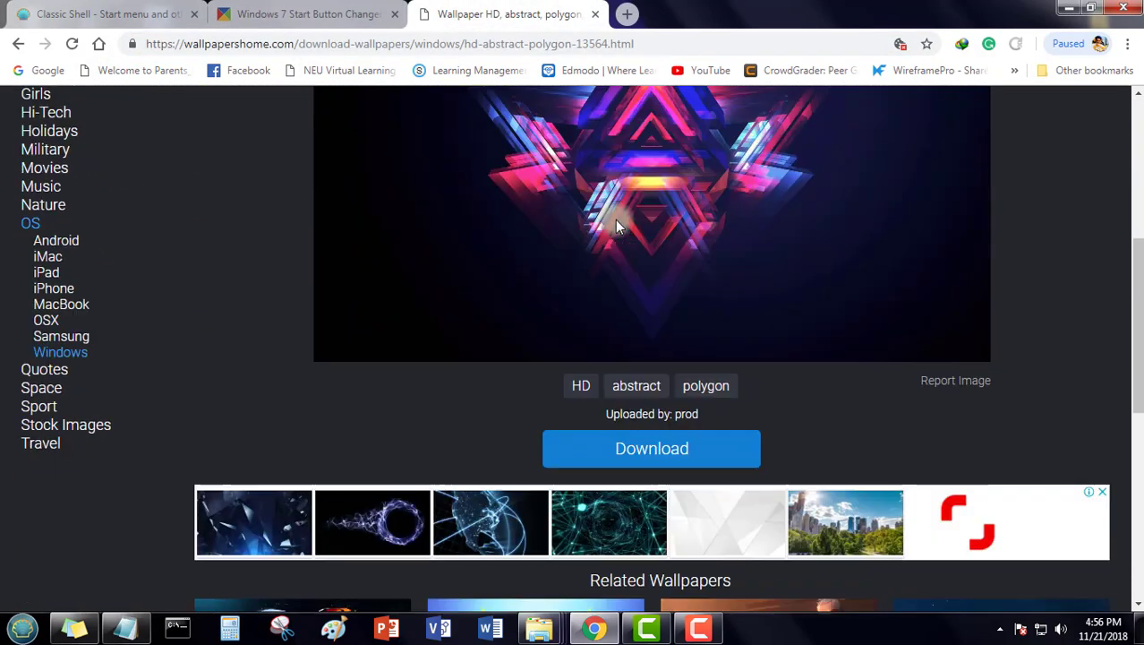
scroll(616, 217, "down", 5)
scroll(616, 215, "up", 10)
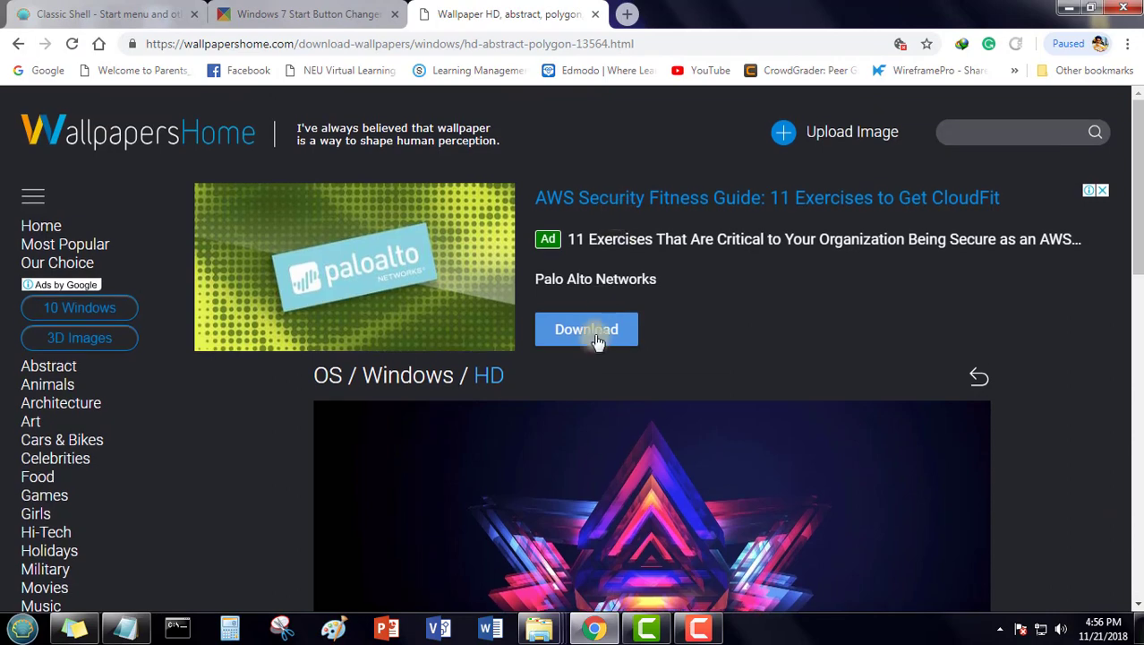
Leave the advertisement page, return to the Windows wallpapers gallery on WallpapersHome, and open the mountains wallpaper
left_click(627, 342)
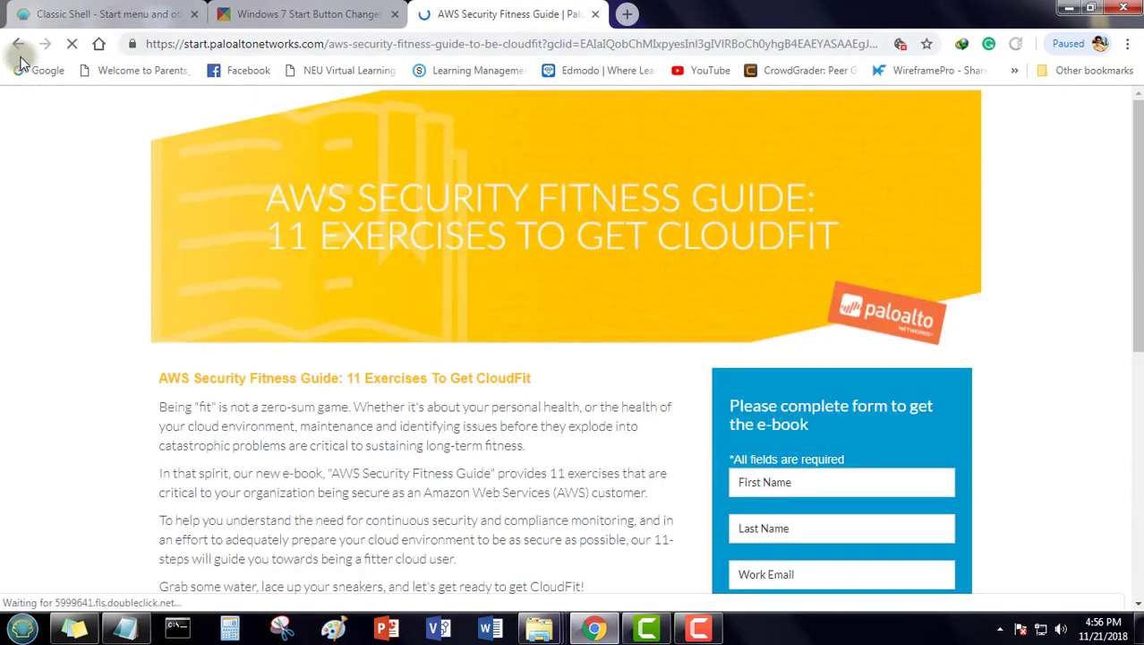
left_click(20, 45)
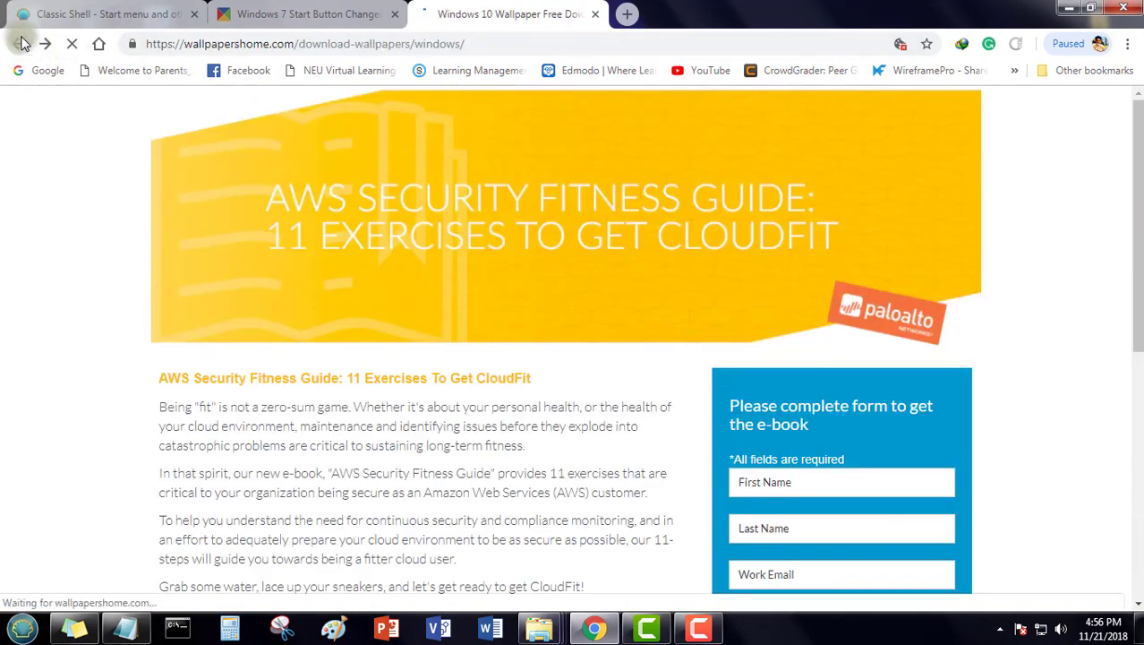
left_click(18, 43)
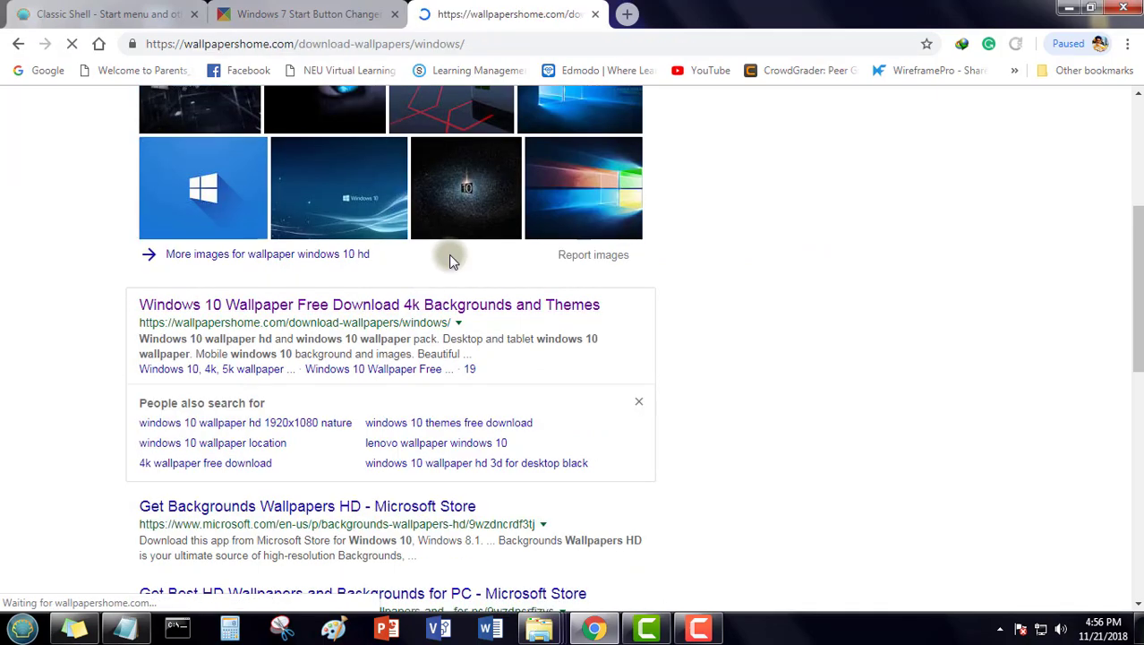
scroll(450, 260, "down", 4)
scroll(450, 260, "up", 3)
scroll(683, 301, "down", 2)
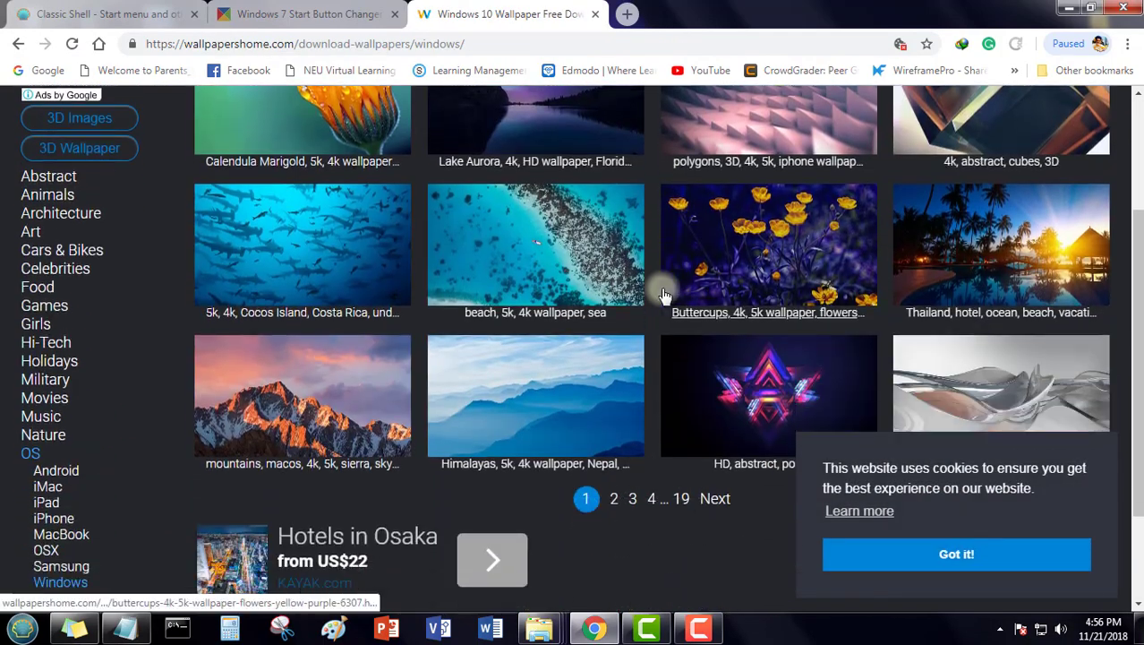
left_click(385, 391)
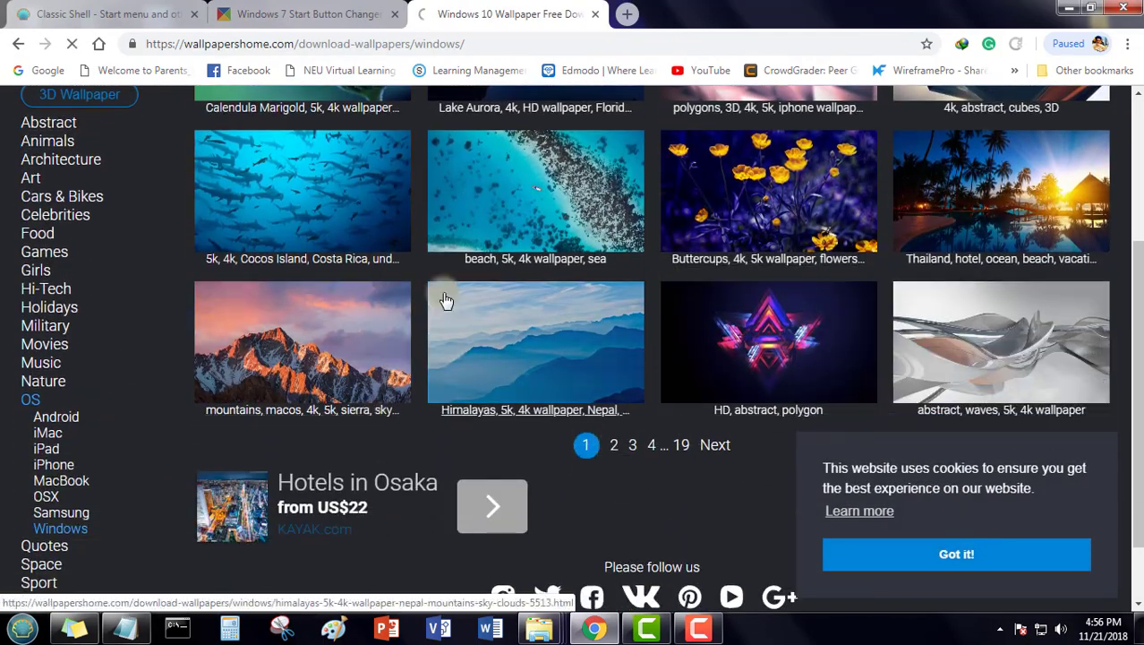
Download the mountains wallpaper in the FHD 1920x1080 size
scroll(481, 275, "down", 2)
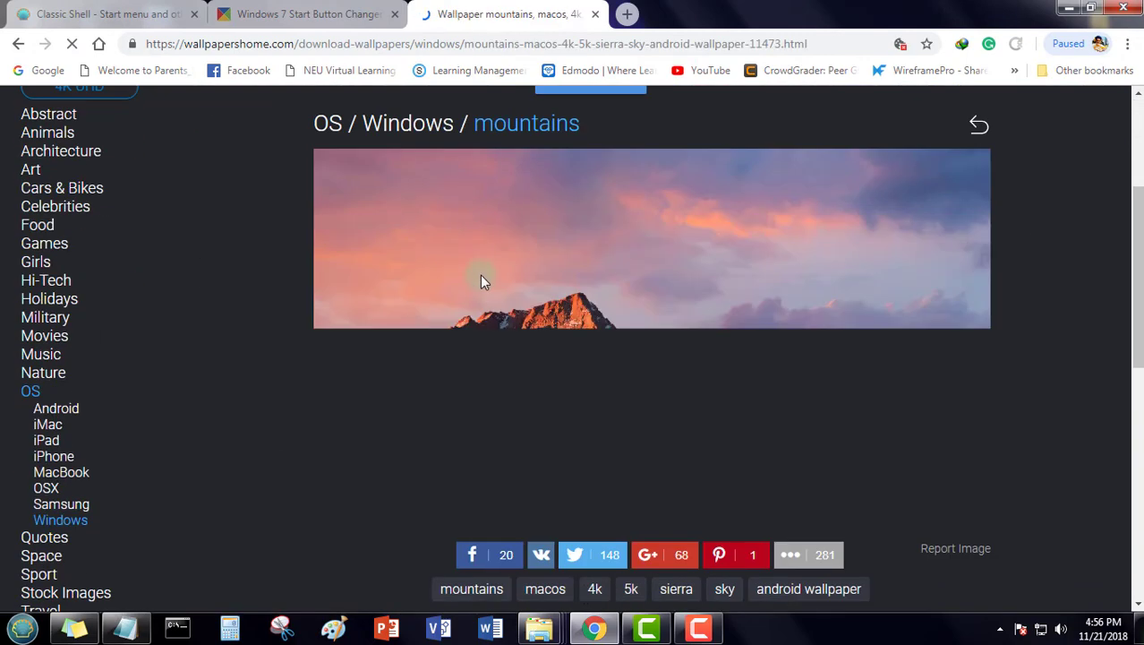
scroll(622, 260, "down", 1)
mouse_move(664, 569)
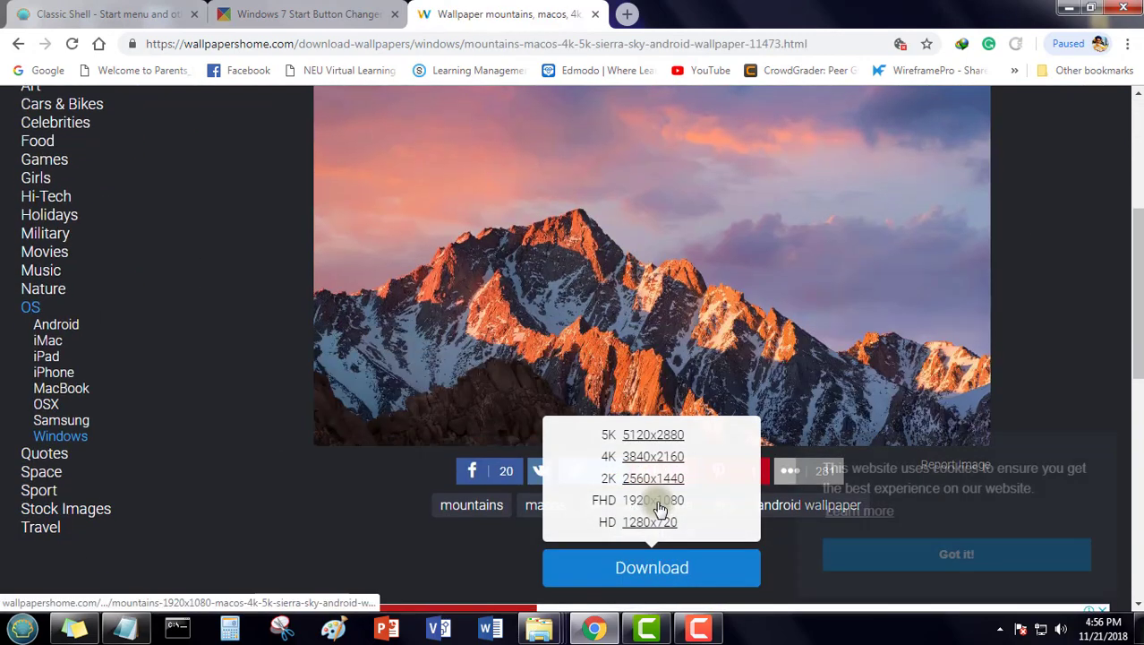
left_click(656, 500)
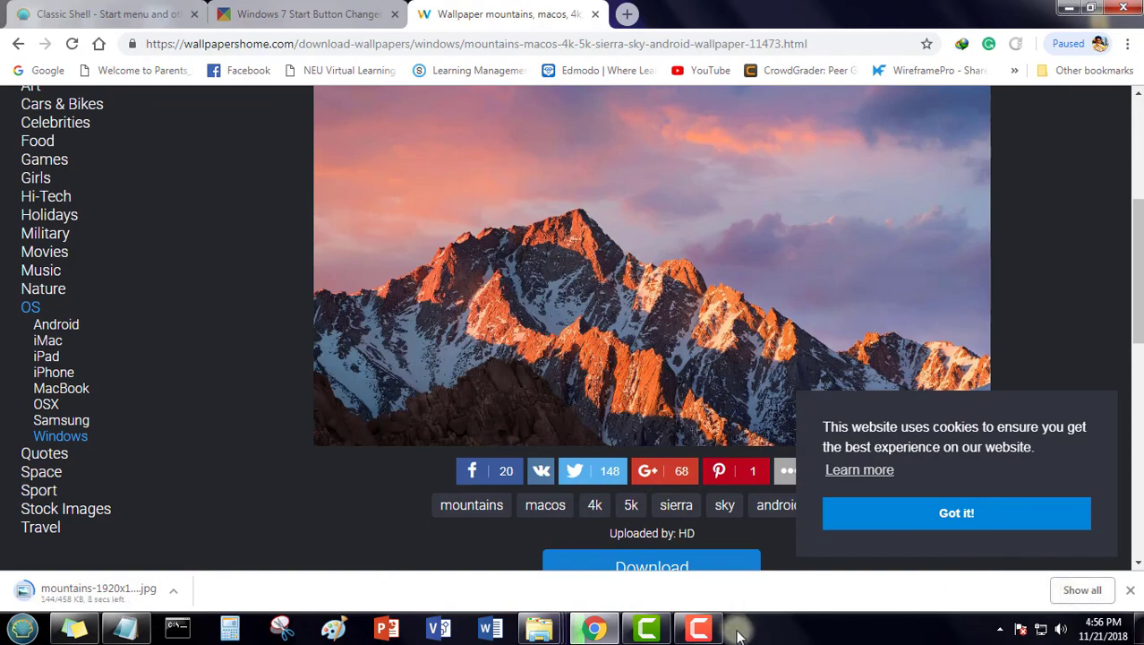
Show the downloaded mountains image in its folder and set it as the desktop background
left_click(1083, 598)
left_click(416, 276)
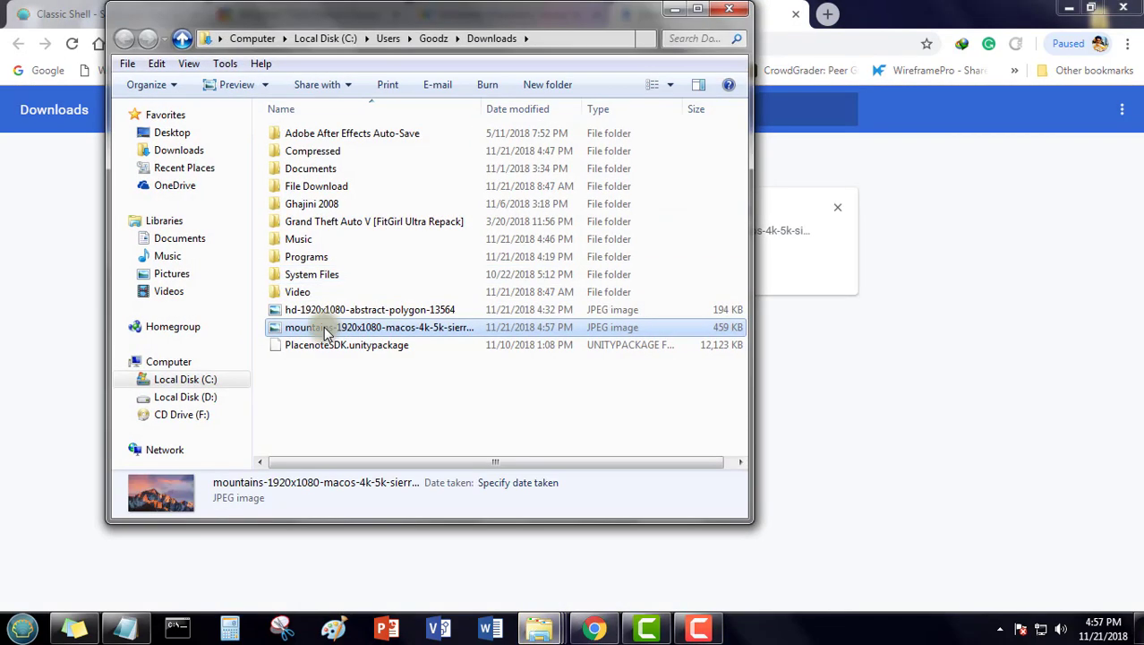
right_click(327, 327)
left_click(415, 184)
Show the desktop with the new background and refresh it
key("super+d")
right_click(549, 289)
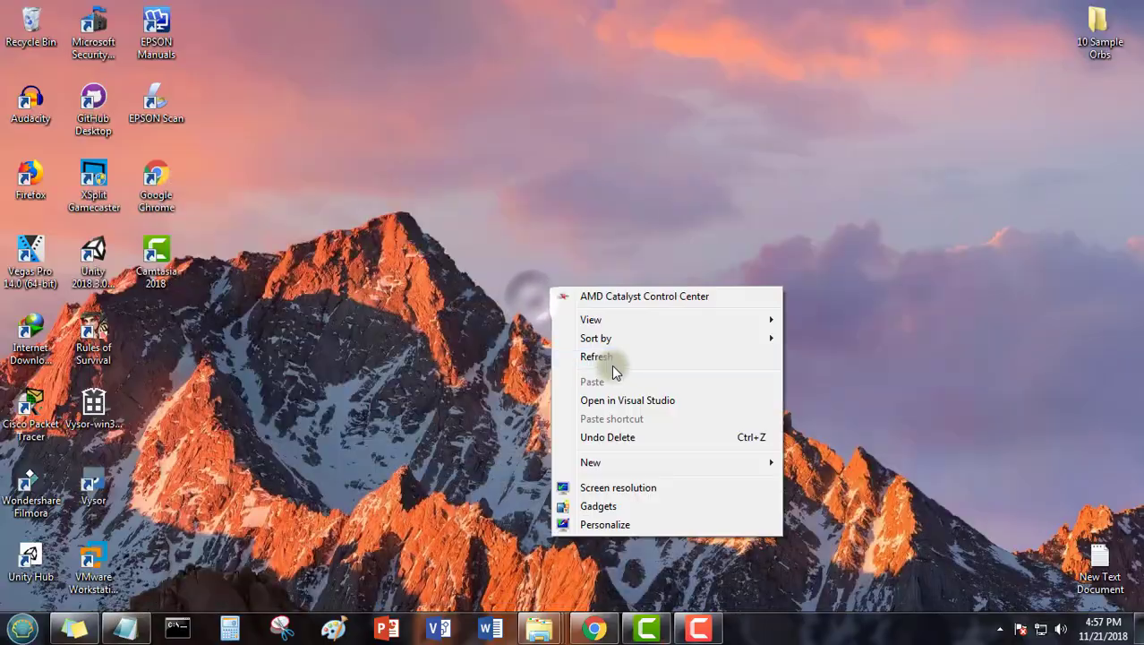
right_click(582, 271)
left_click(620, 334)
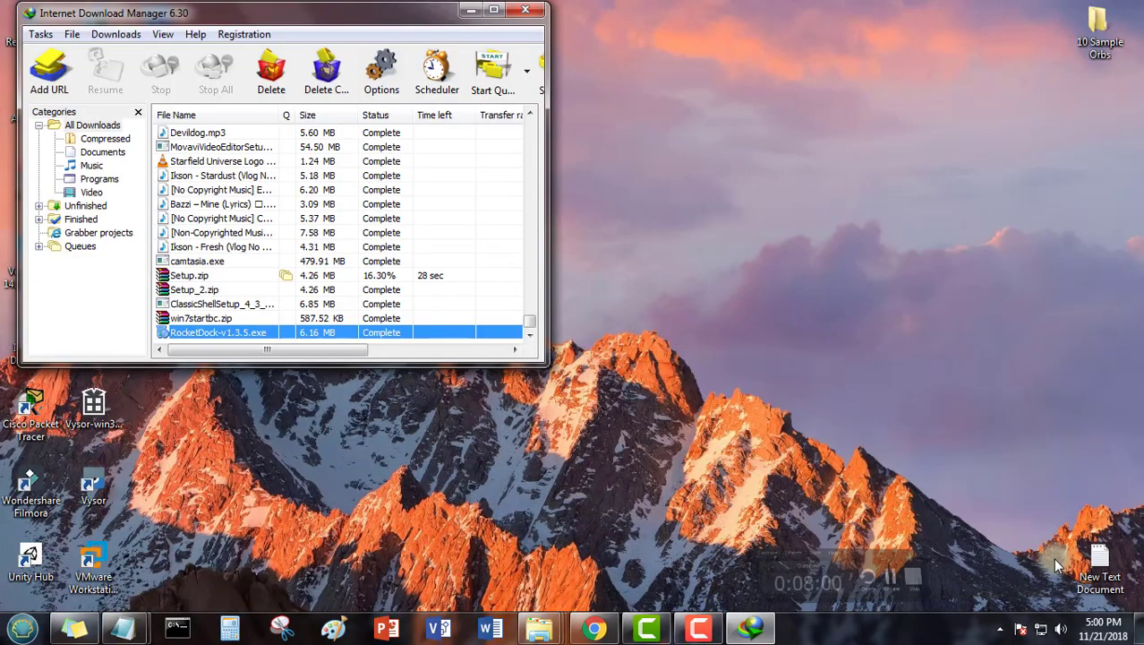
Show the downloaded RocketDock-v1.3.5.exe in its folder, place the installer on the desktop, and minimize the open windows
right_click(218, 332)
left_click(255, 379)
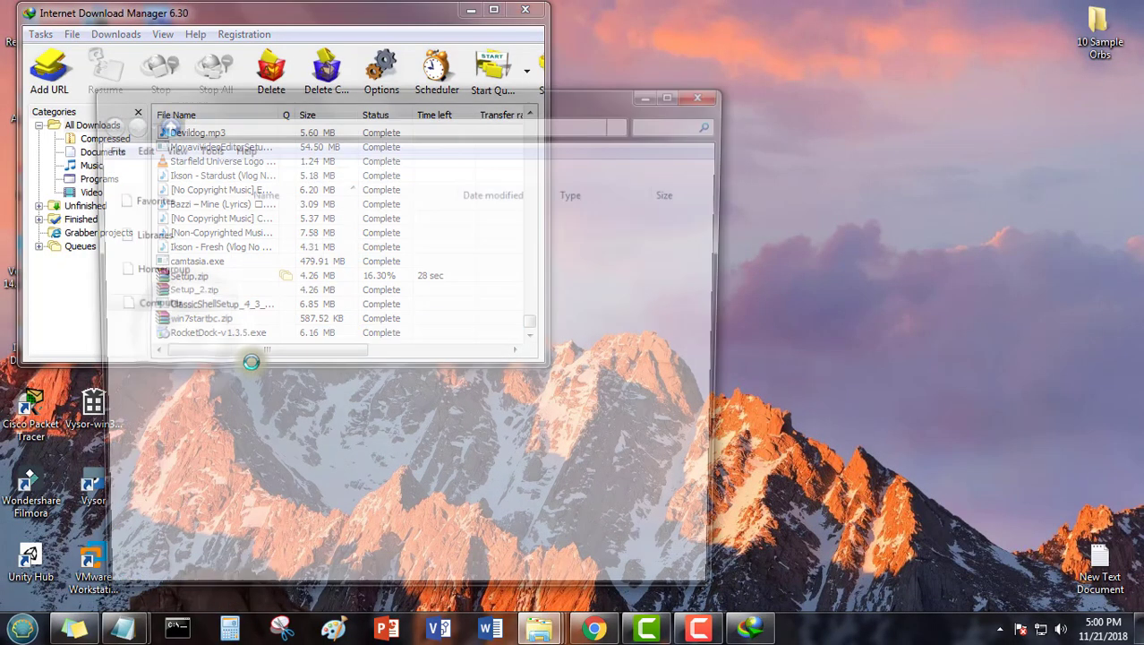
left_click_drag(280, 256, 1103, 105)
left_click(654, 93)
left_click(472, 11)
Run the RocketDock installer, install into C:\Program Files (x86)\RocketDock, and finish the setup wizard
right_click(1103, 106)
left_click(966, 154)
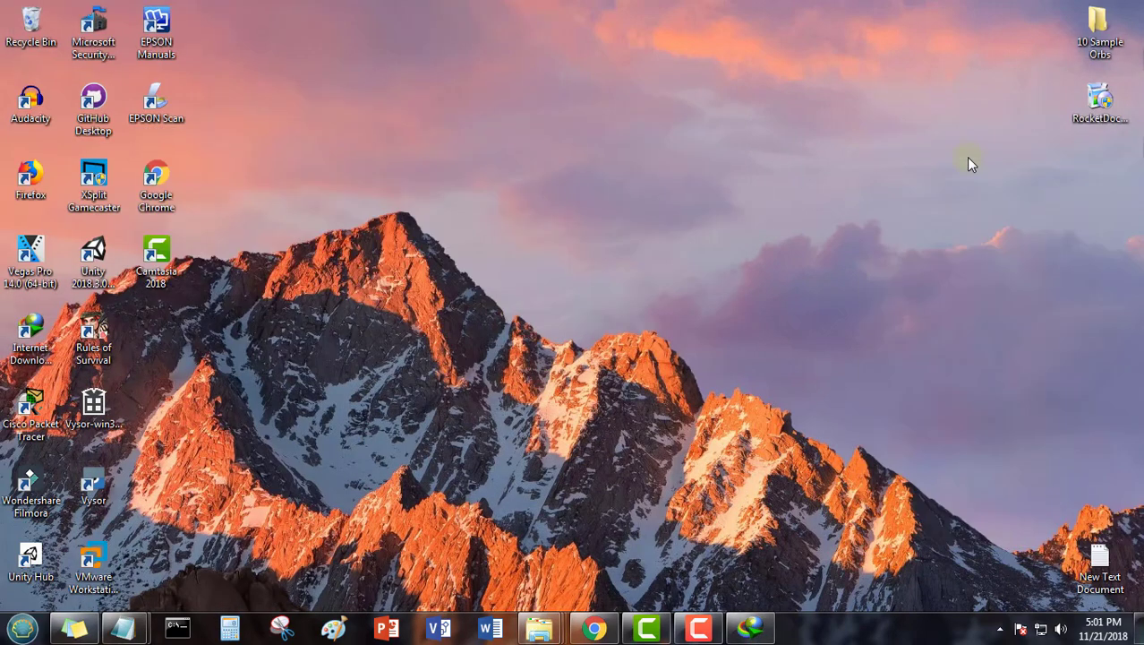
left_click(590, 349)
left_click(664, 448)
left_click(402, 396)
left_click(674, 445)
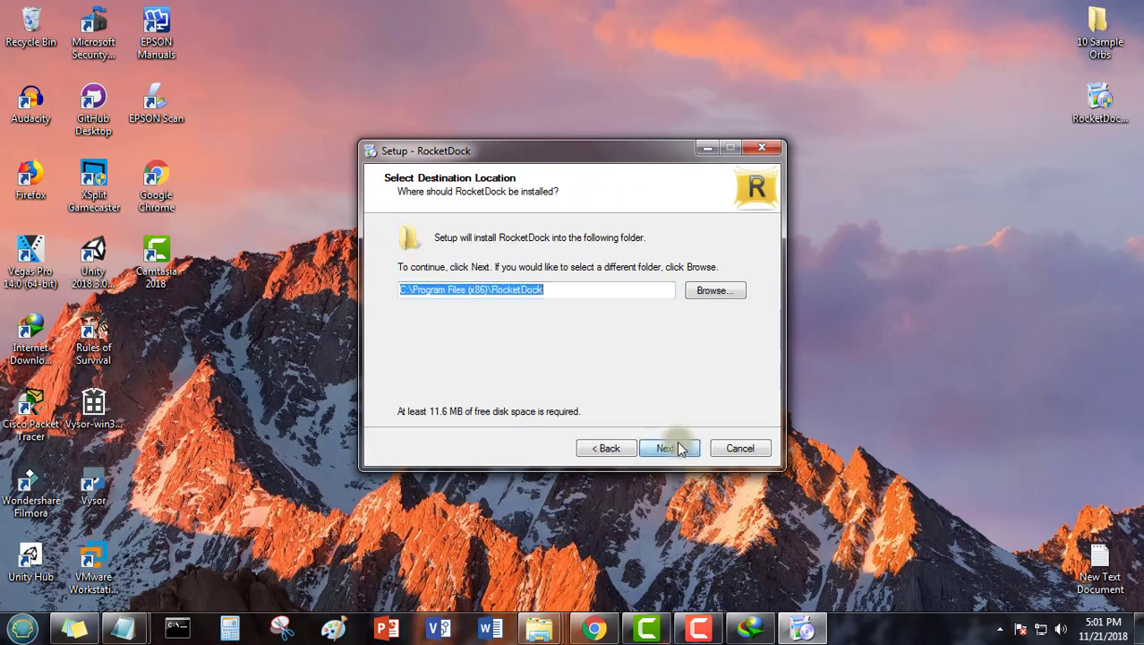
left_click(677, 442)
left_click(676, 442)
left_click(676, 441)
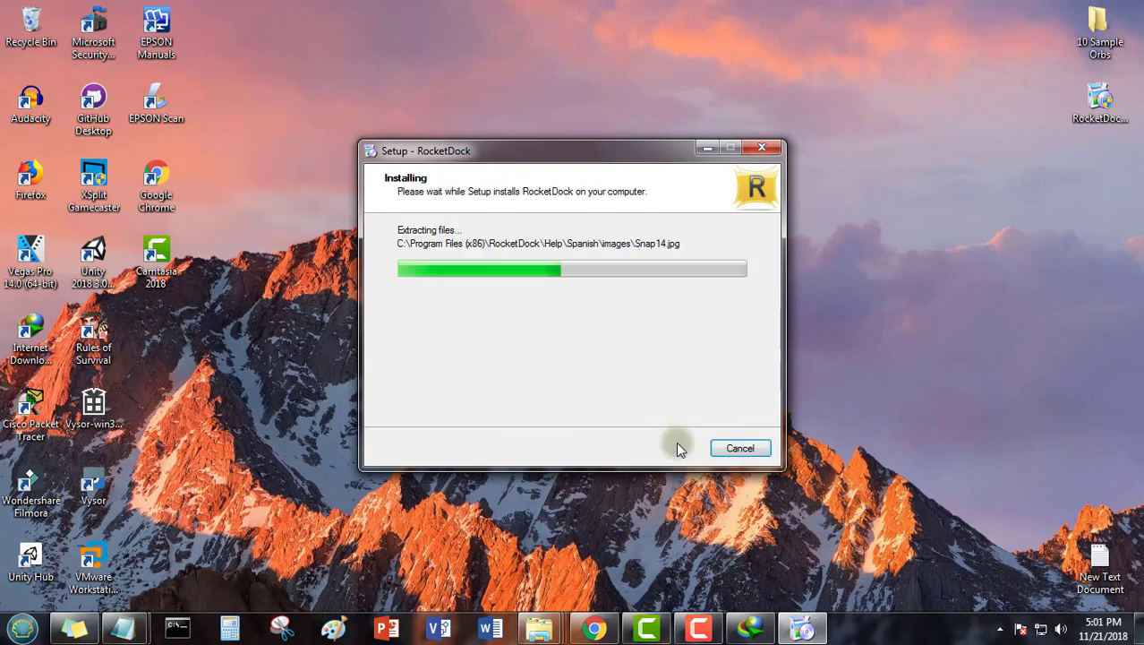
left_click(676, 442)
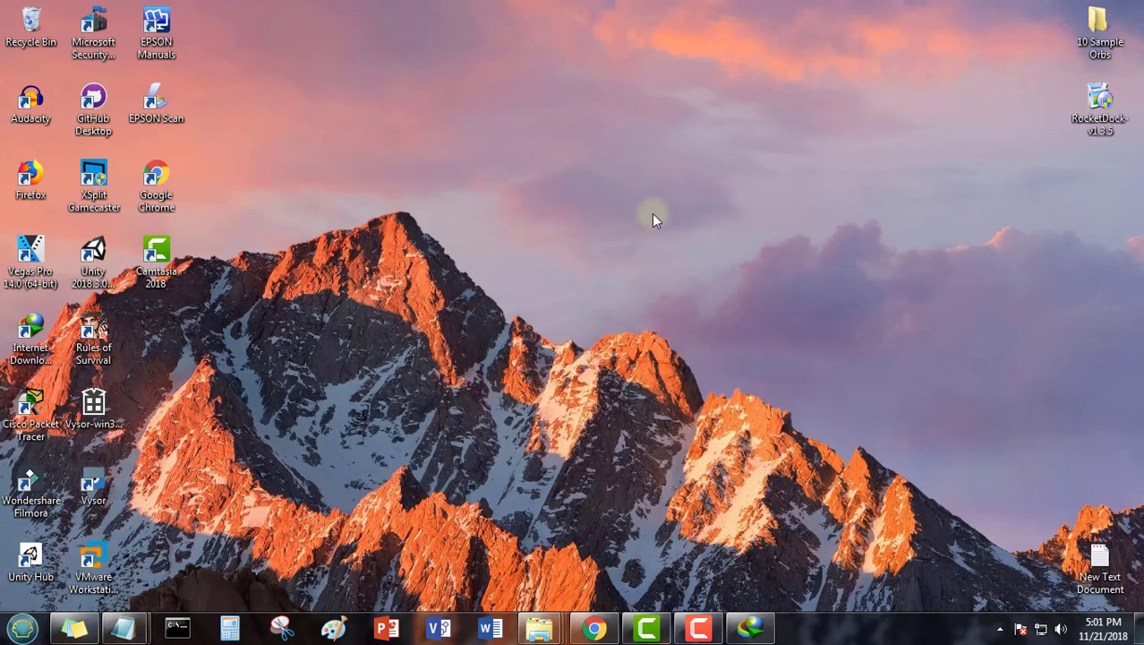
Refresh the desktop and launch RocketDock by searching for "rock"
right_click(675, 195)
left_click(728, 263)
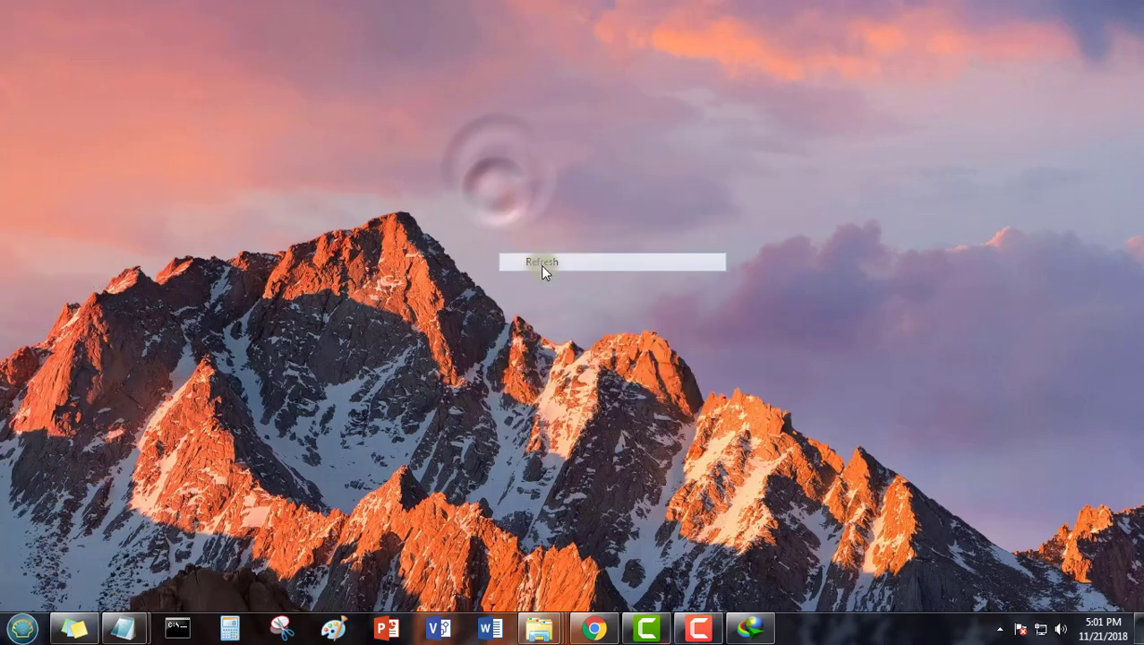
key("super")
type("rock")
key("Return")
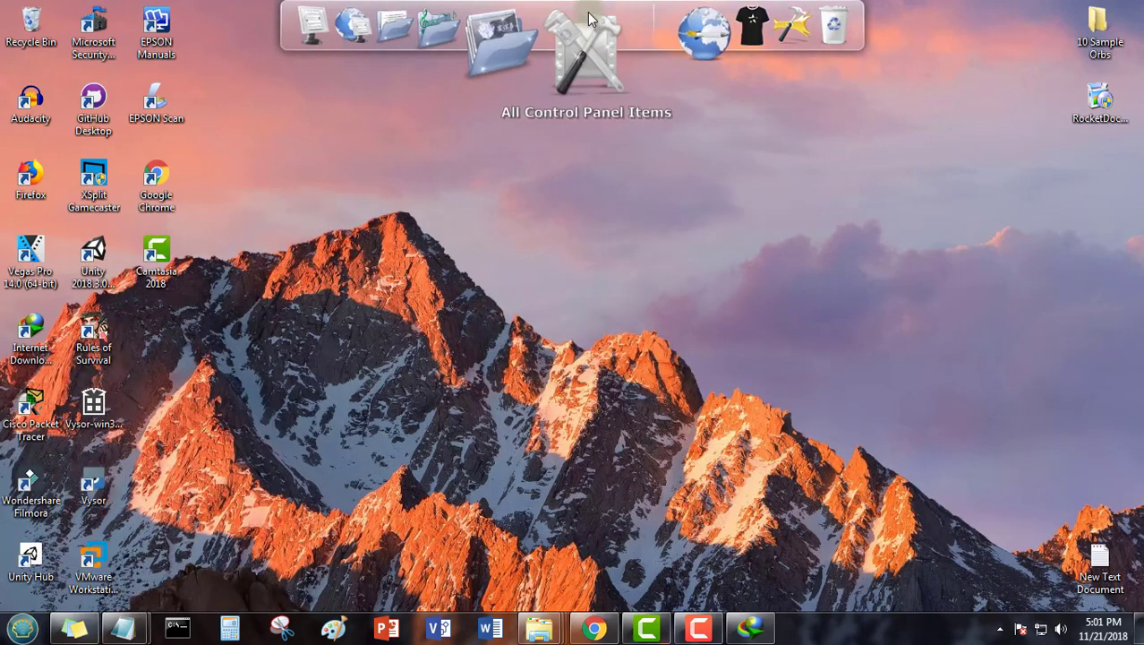
Turn on Auto-hide the taskbar in the taskbar properties and apply the change
right_click(876, 633)
left_click(913, 615)
left_click(37, 320)
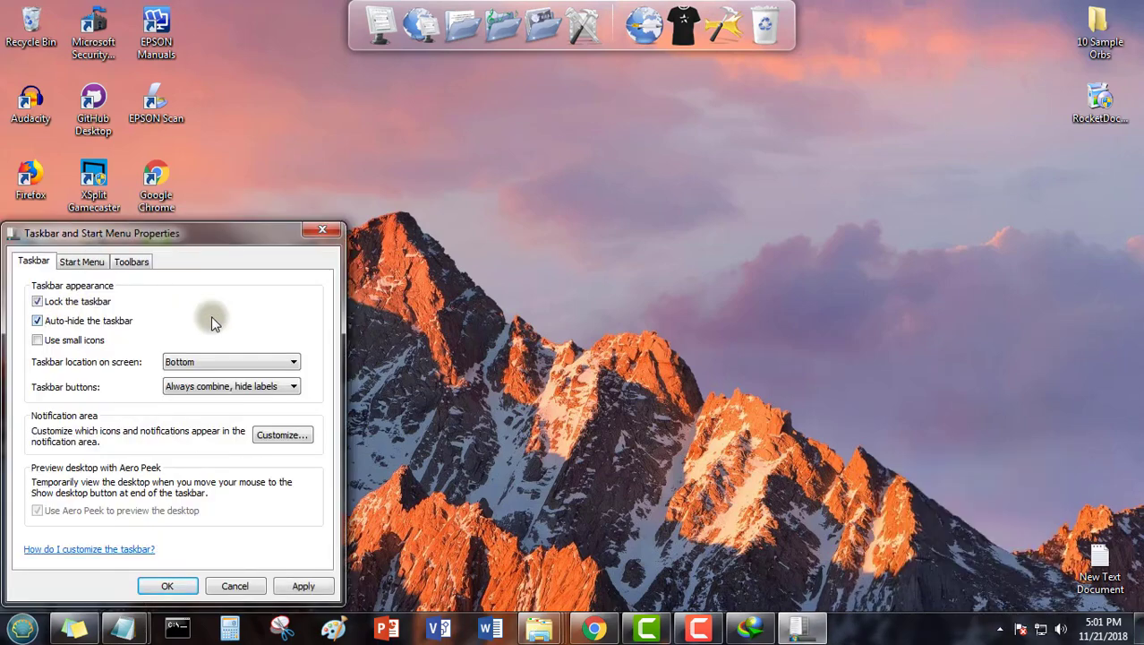
left_click(304, 585)
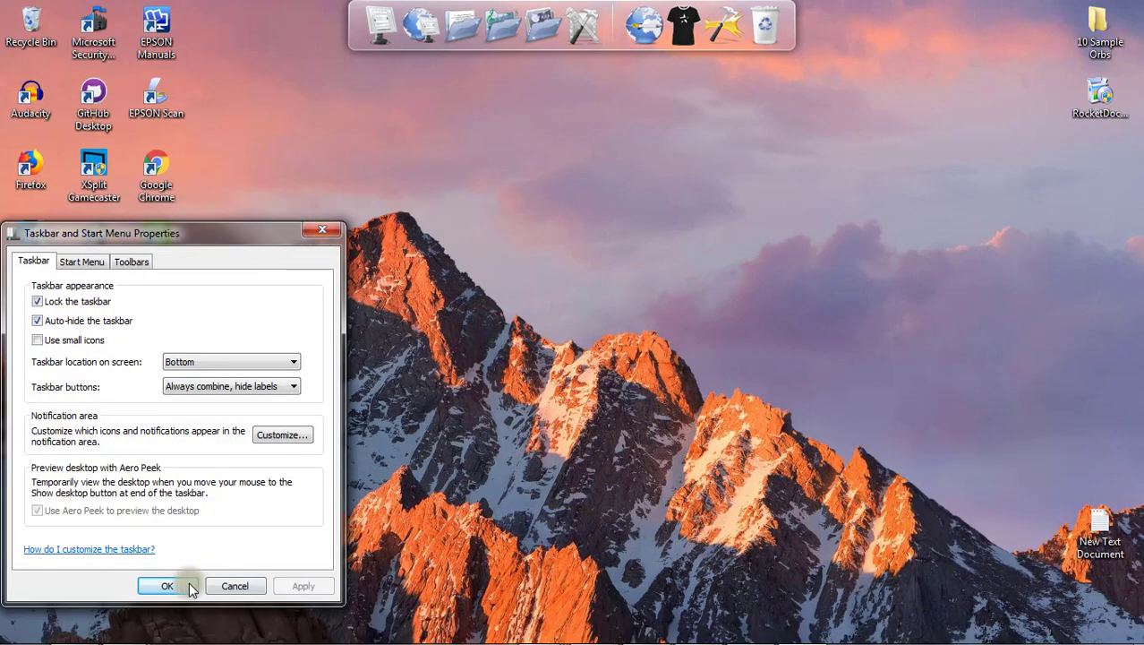
left_click(189, 586)
Change the dock's screen position to Bottom
right_click(515, 5)
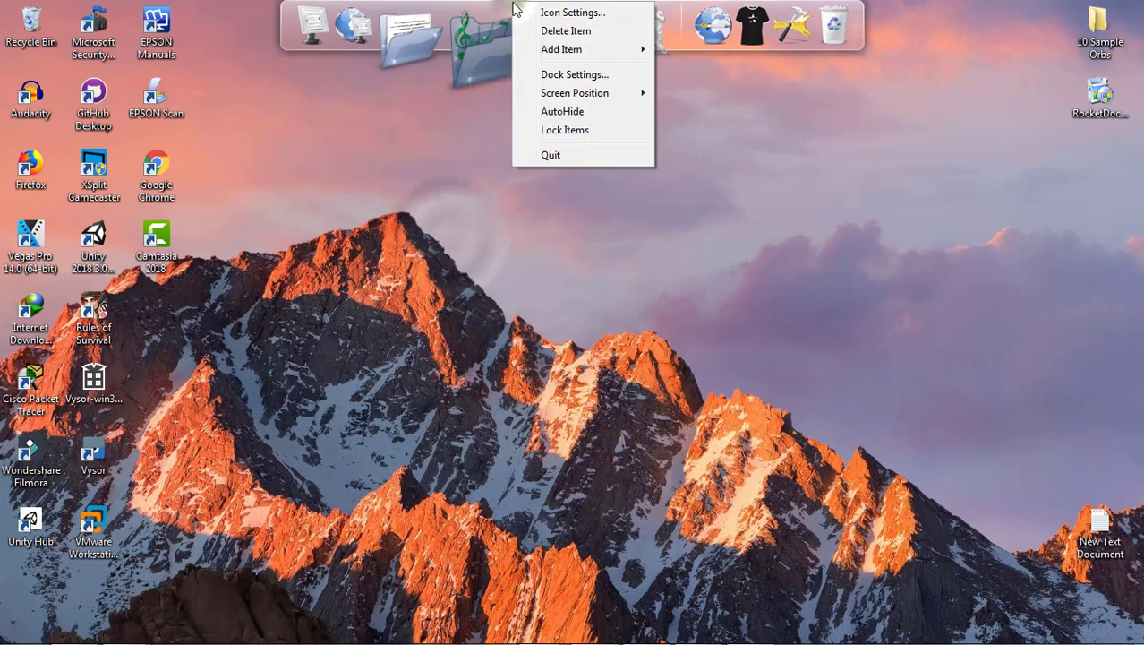
mouse_move(597, 53)
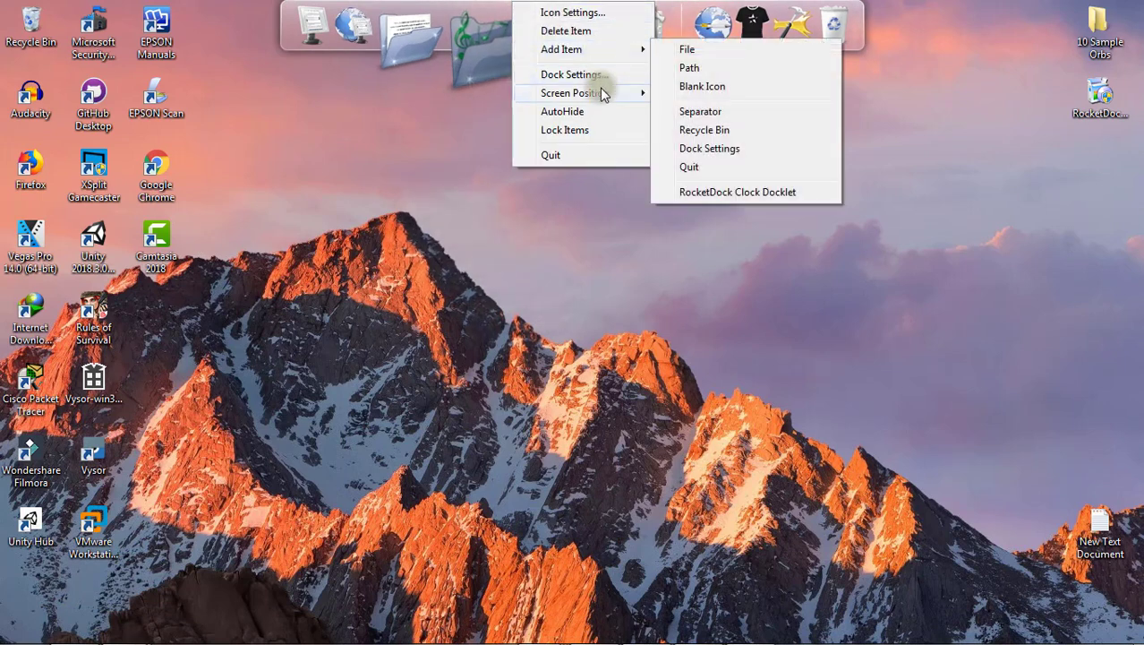
mouse_move(603, 94)
left_click(679, 110)
Enable AutoHide in the dock's behavior settings with a duration of about 283 ms and a delay of about 290 ms
right_click(627, 636)
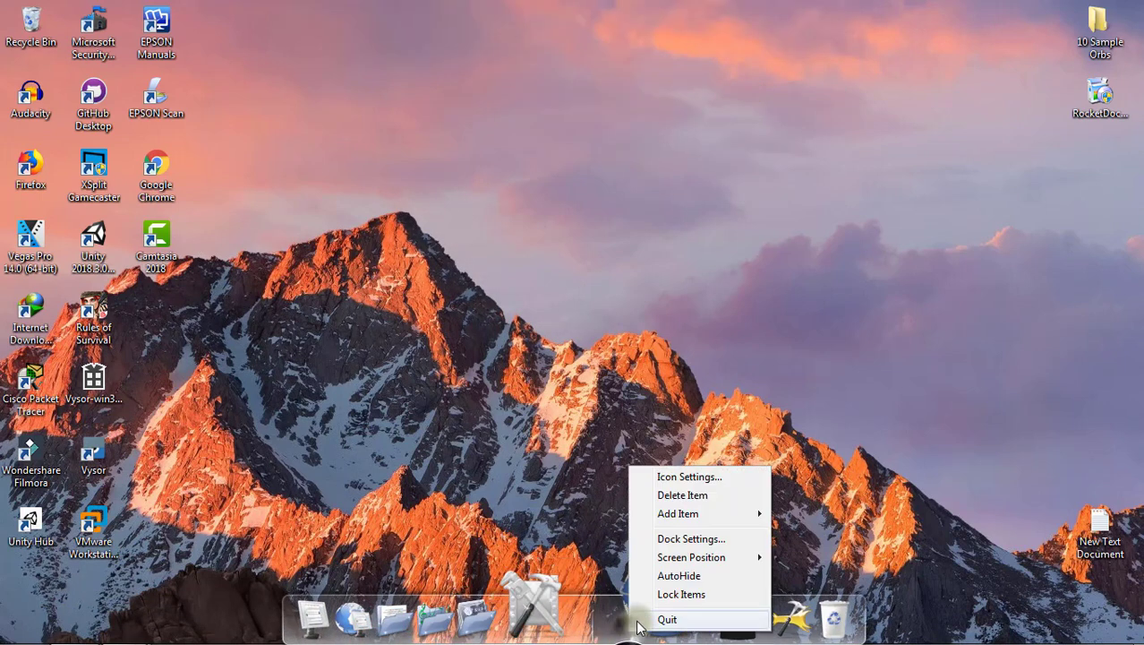
left_click(698, 539)
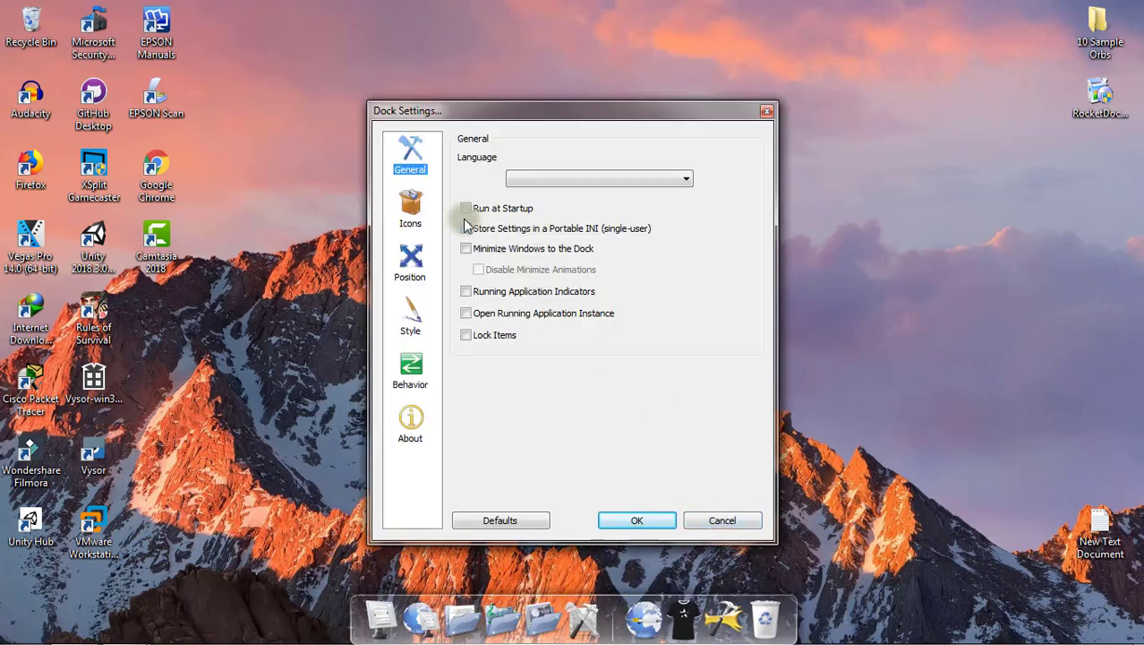
left_click(410, 207)
left_click(410, 262)
left_click(411, 369)
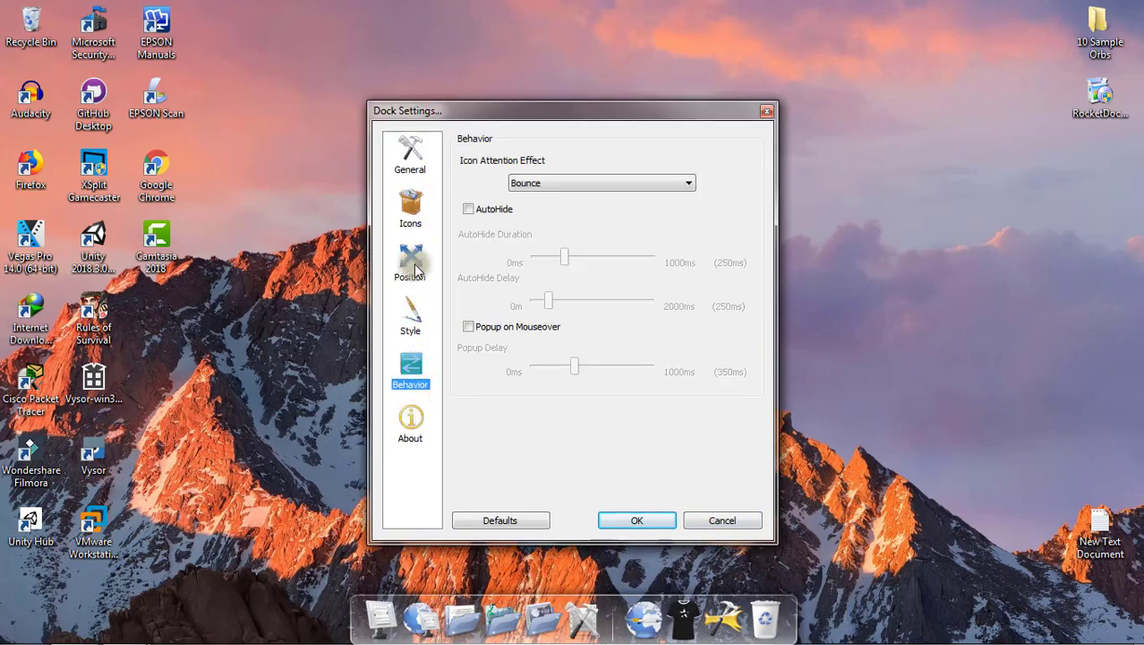
left_click(468, 209)
left_click_drag(564, 258, 588, 260)
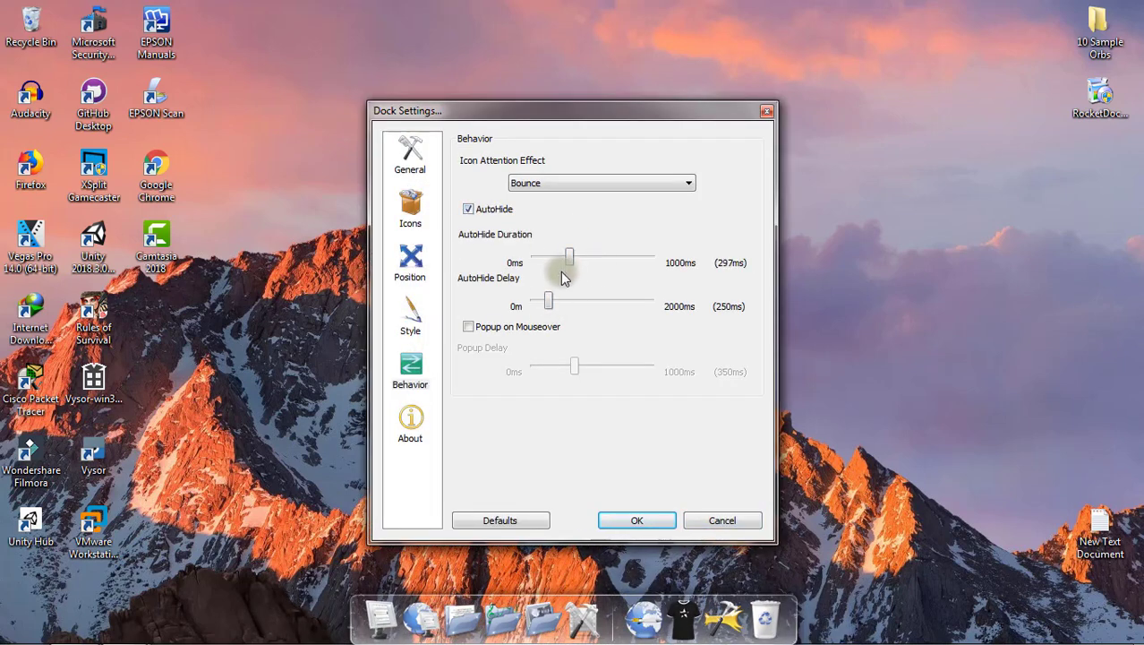
left_click(535, 186)
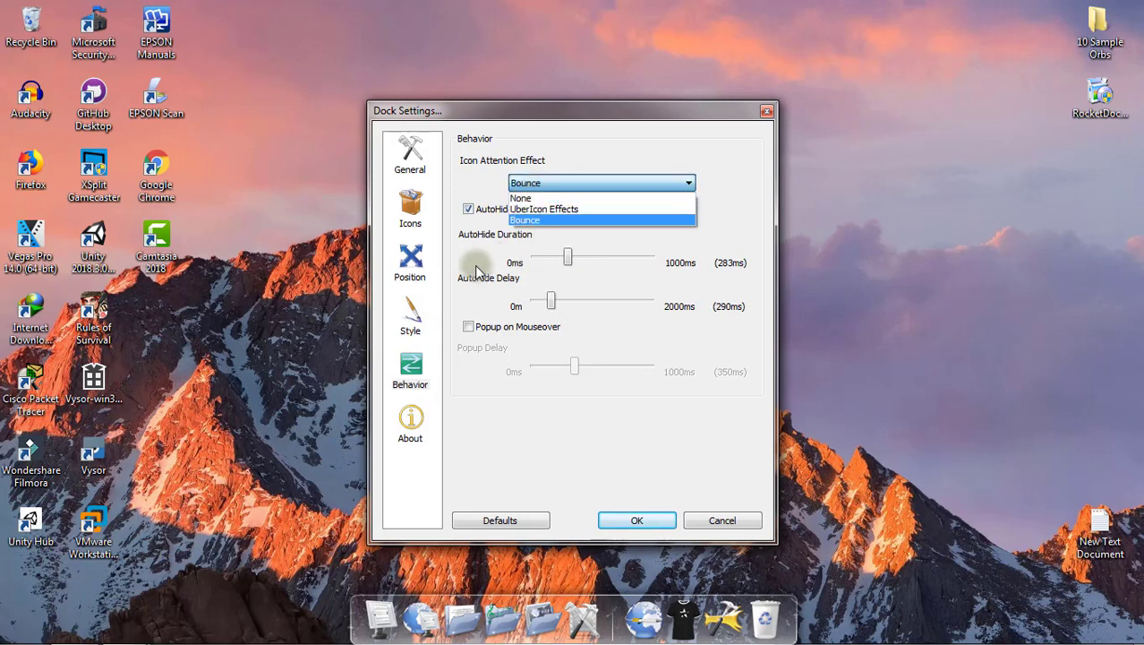
left_click(414, 285)
Set the dock's centering to 1% and its edge offset to 63 px in the position settings
left_click(411, 267)
left_click_drag(591, 315, 594, 315)
left_click_drag(552, 363, 598, 363)
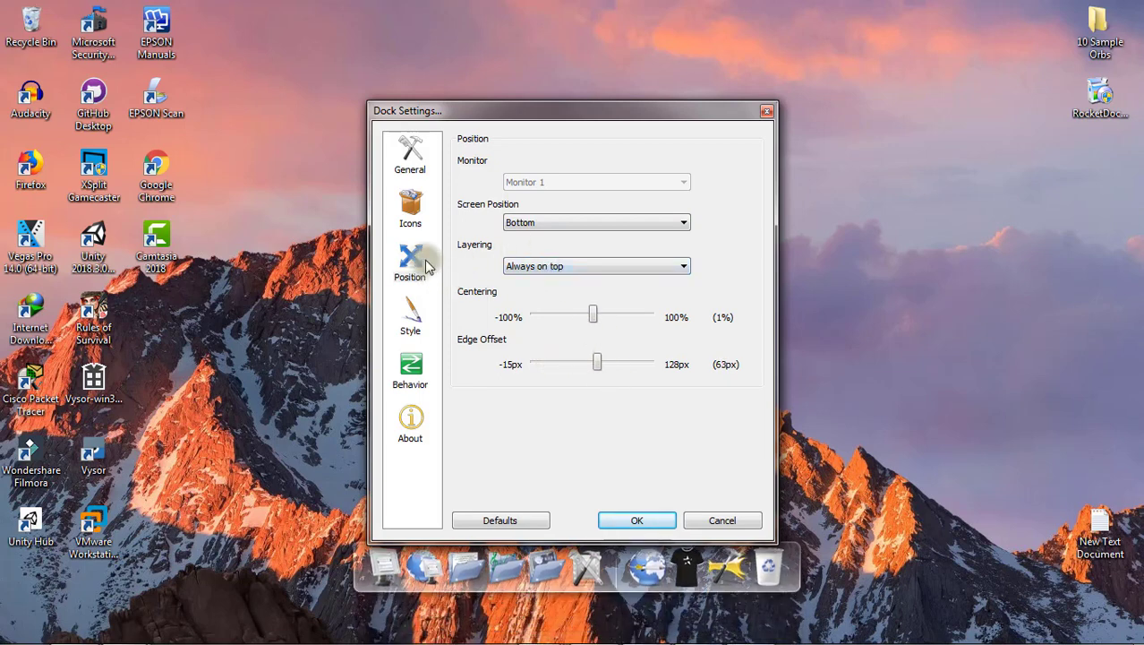
Set dock icons to High Quality (Slower), size 46 px, Zoom: Bubble, zoom 75 px, zoom width 5 and zoom duration 199 ms
left_click(416, 211)
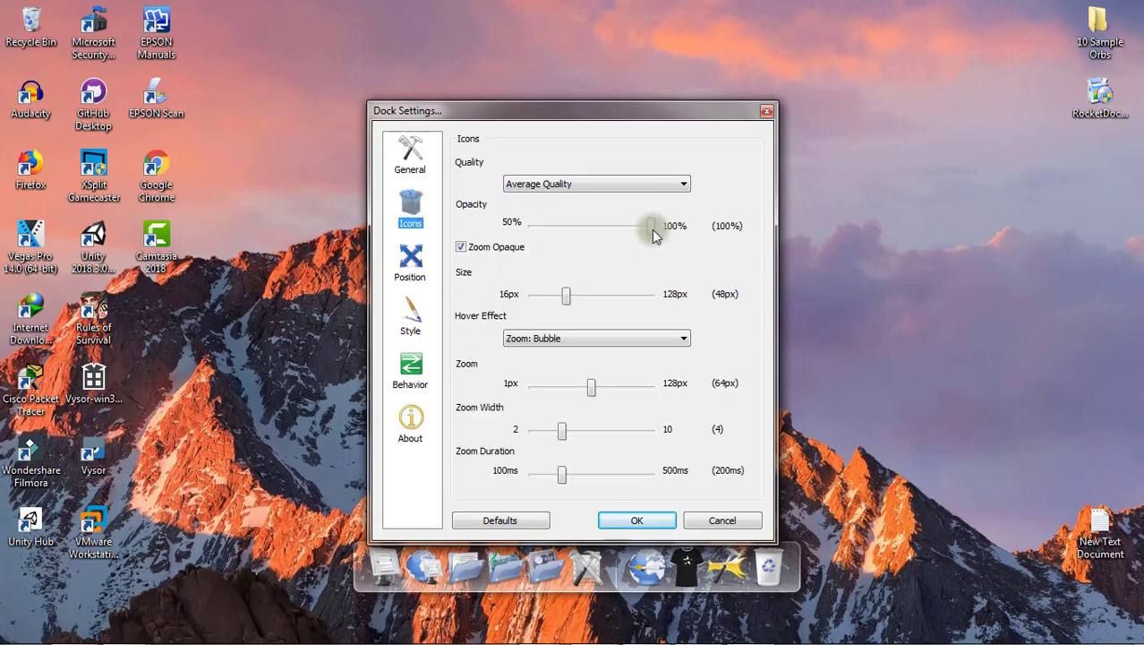
left_click(645, 185)
left_click(620, 219)
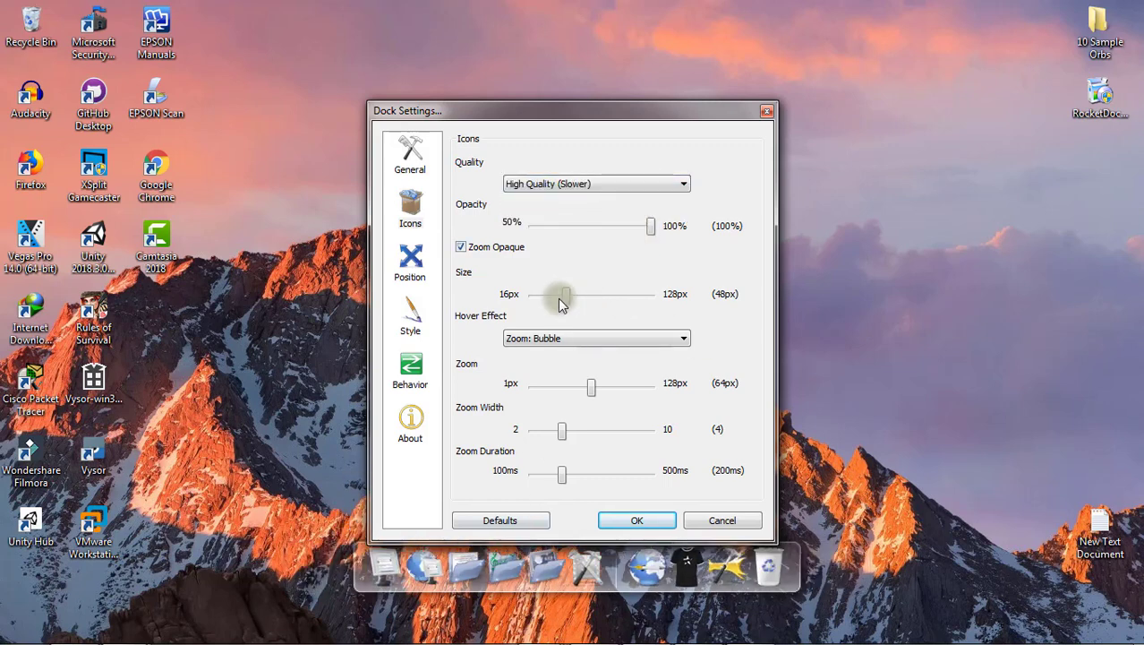
mouse_move(567, 303)
left_mouse_down()
mouse_move(605, 302)
mouse_move(567, 308)
left_mouse_up()
left_click(580, 337)
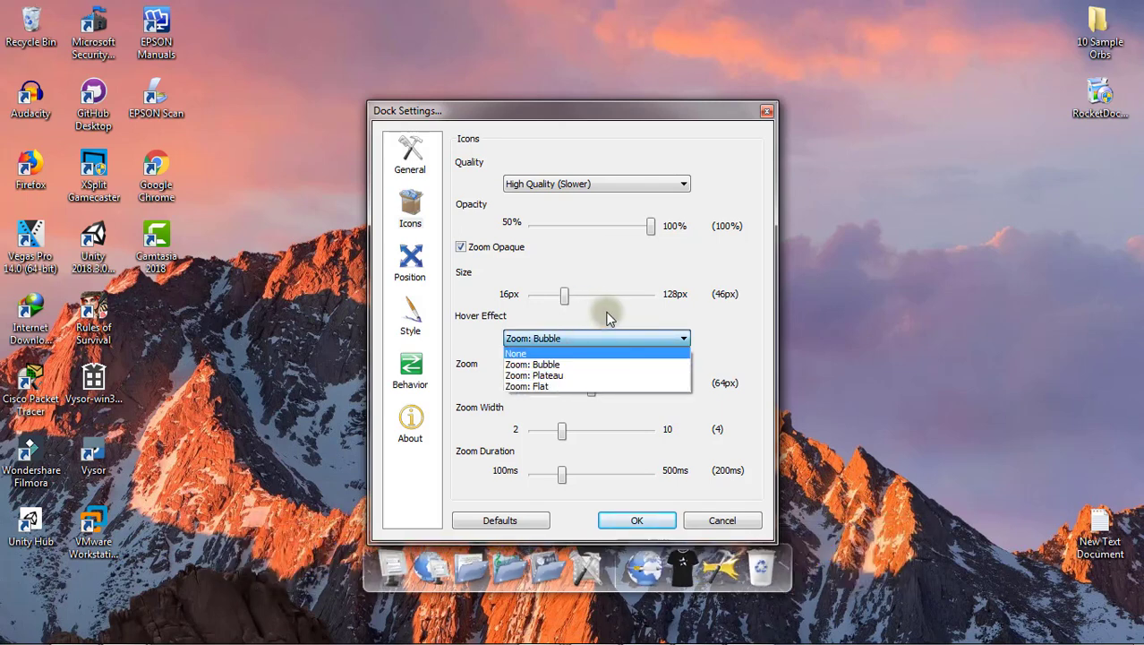
left_click(593, 391)
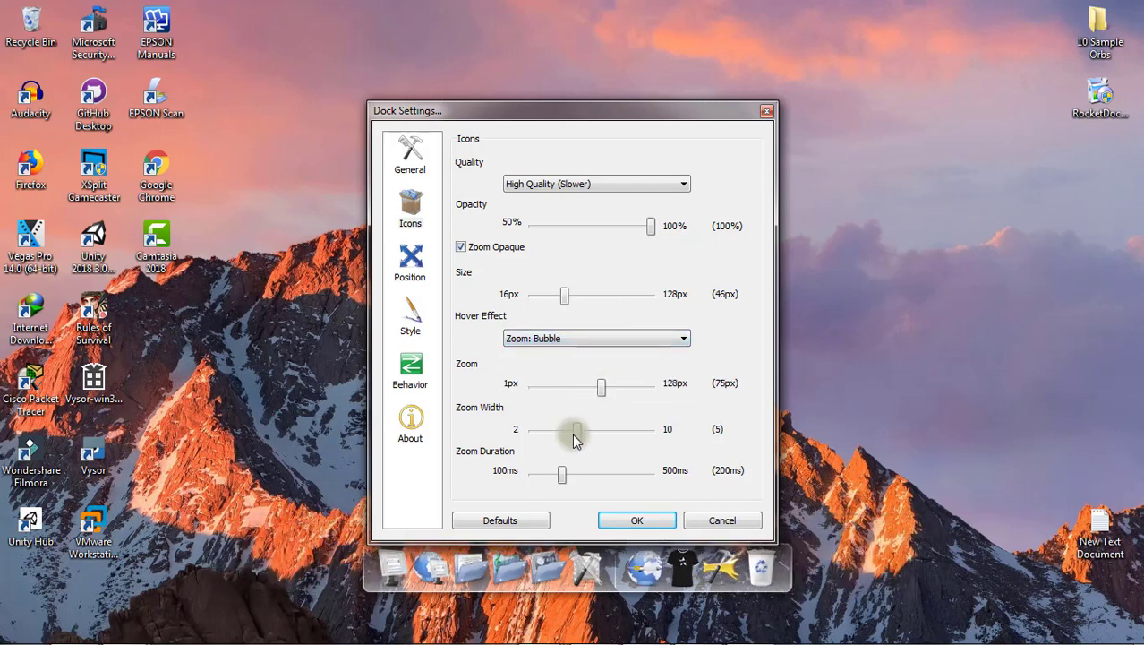
Enable Run at Startup in the dock's general settings
left_click(416, 179)
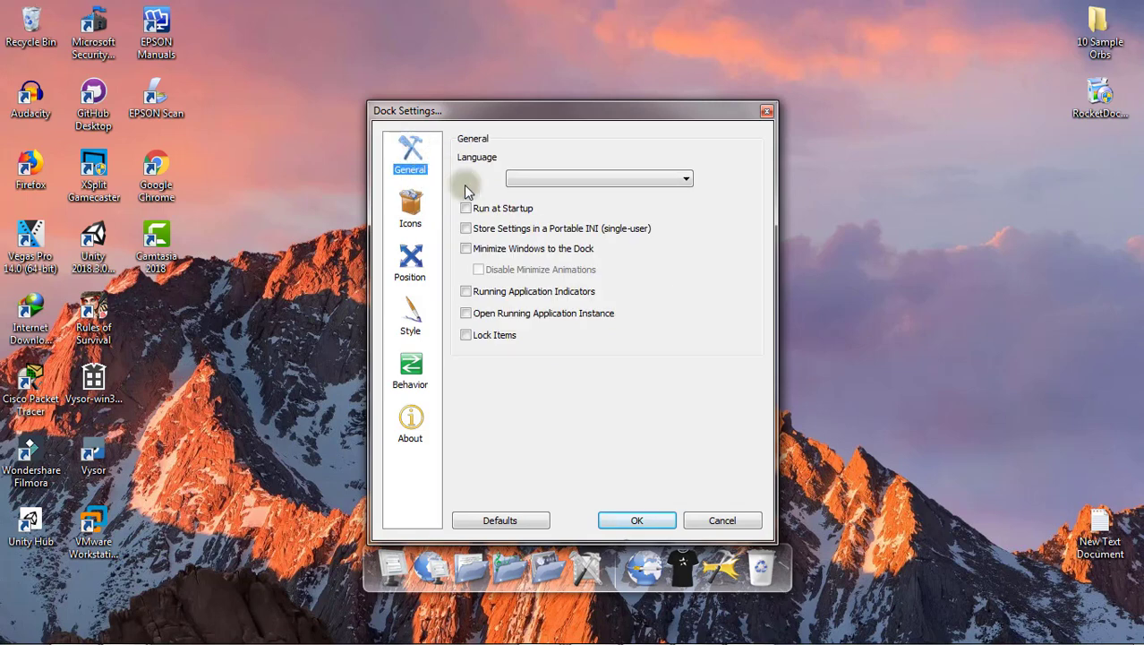
left_click(529, 179)
left_click(566, 141)
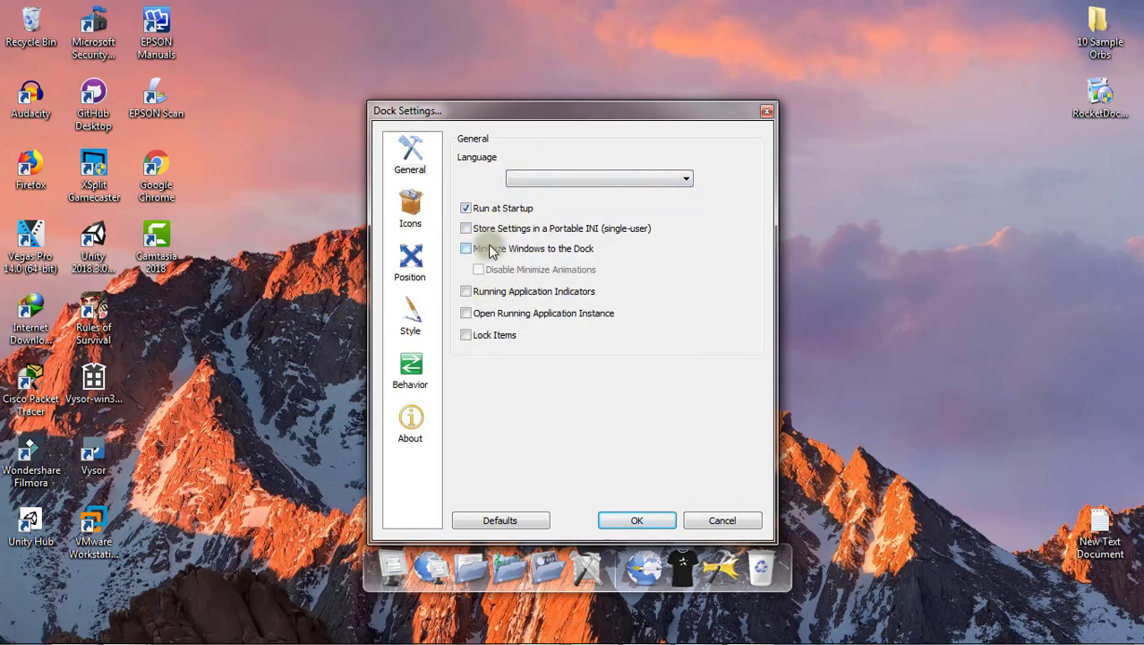
Review the hover effect options in the dock's icon settings, keeping Zoom: Bubble
left_click(412, 215)
left_click(535, 338)
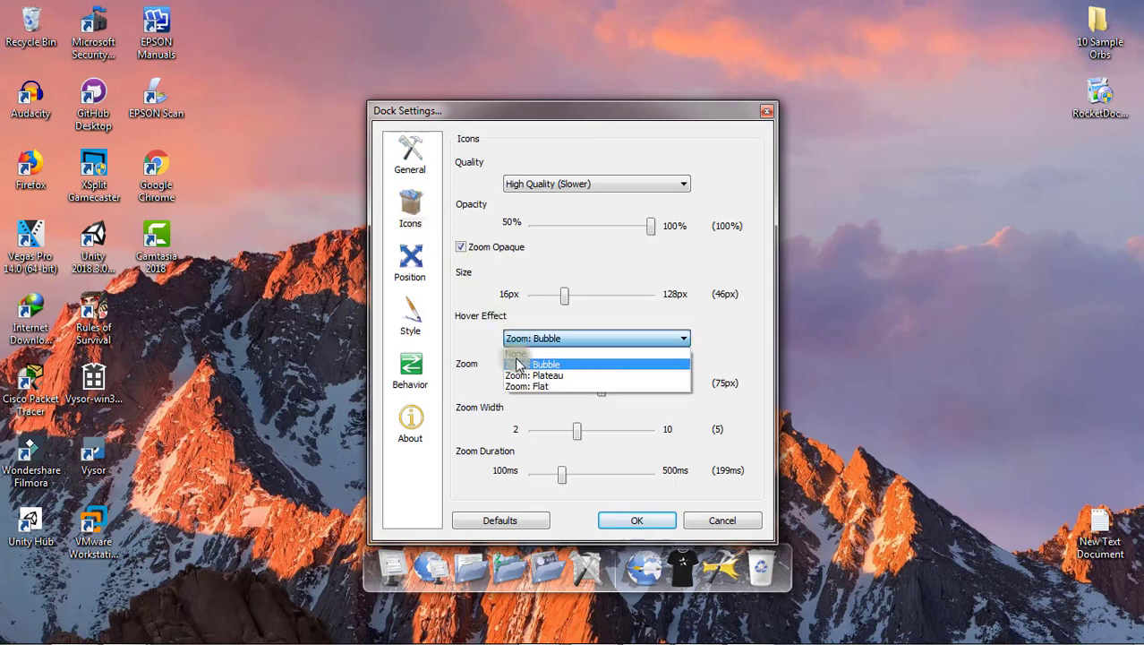
left_click(536, 339)
left_click(539, 340)
left_click(541, 342)
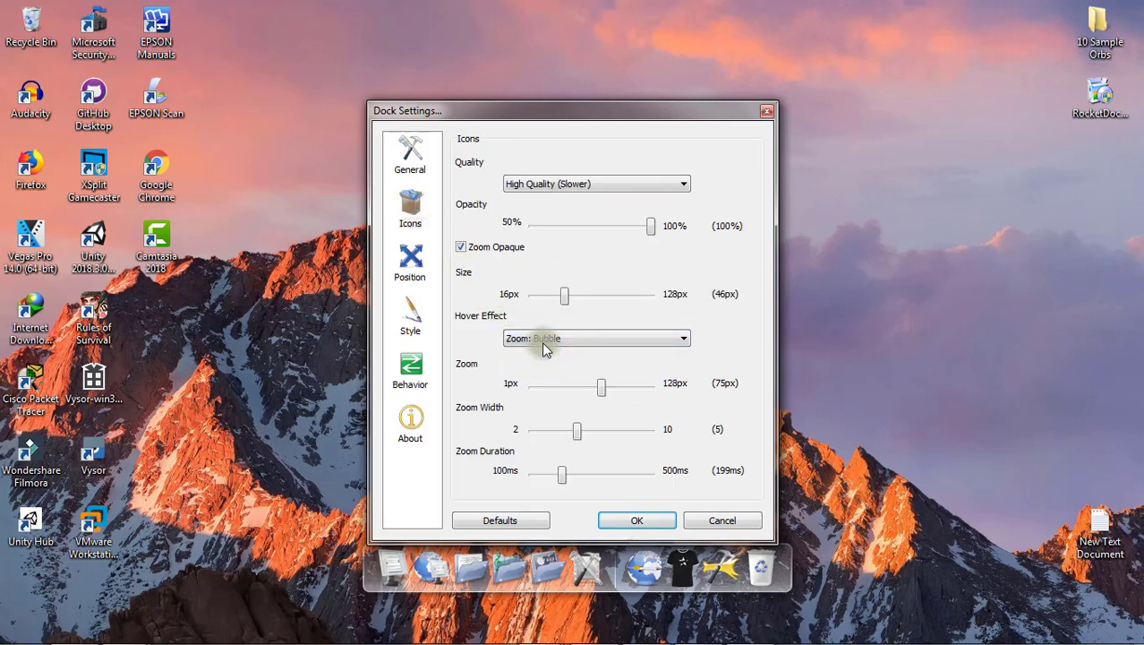
Change the dock label font to Times New Roman in the style settings
left_click(439, 300)
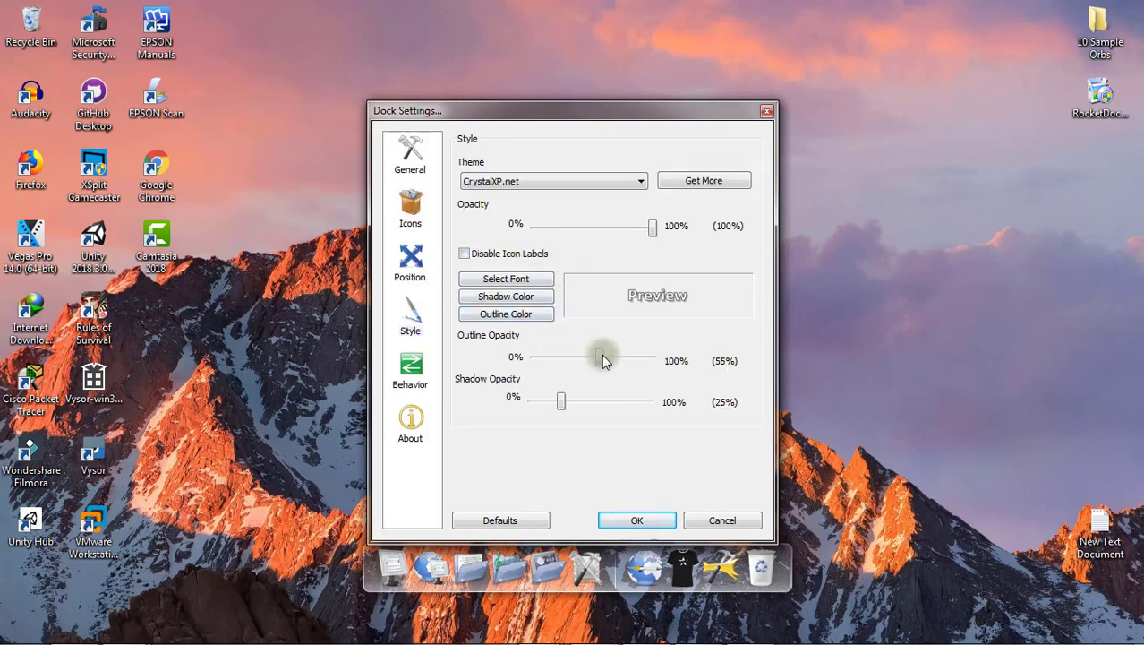
left_click_drag(626, 114, 631, 10)
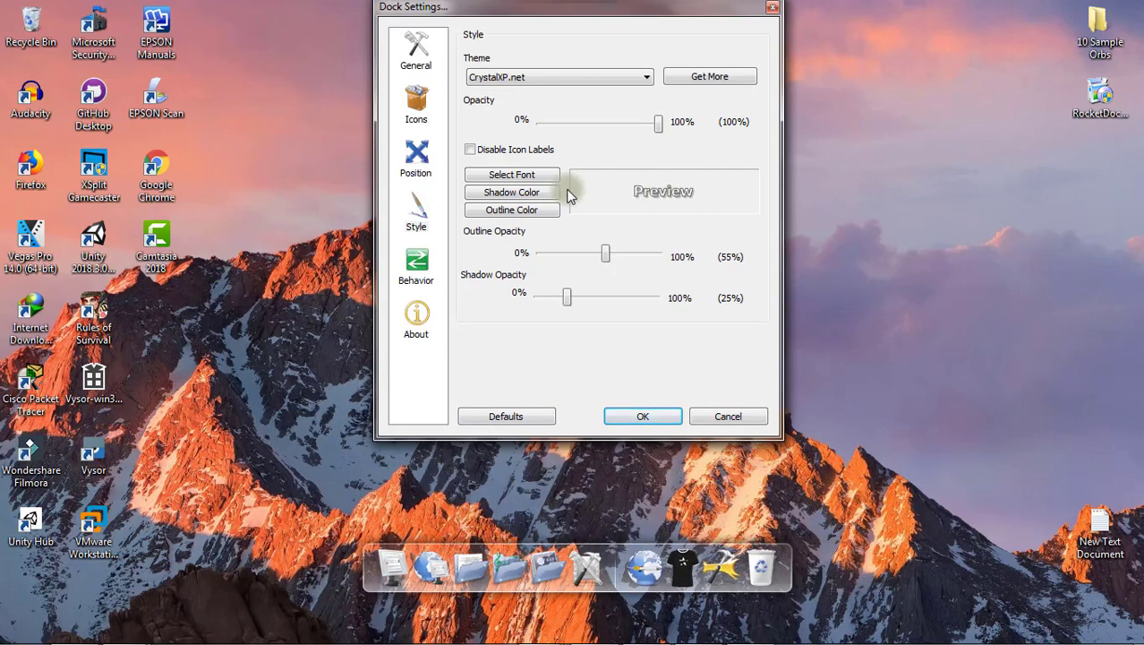
left_click(538, 175)
left_click(463, 211)
left_click(456, 226)
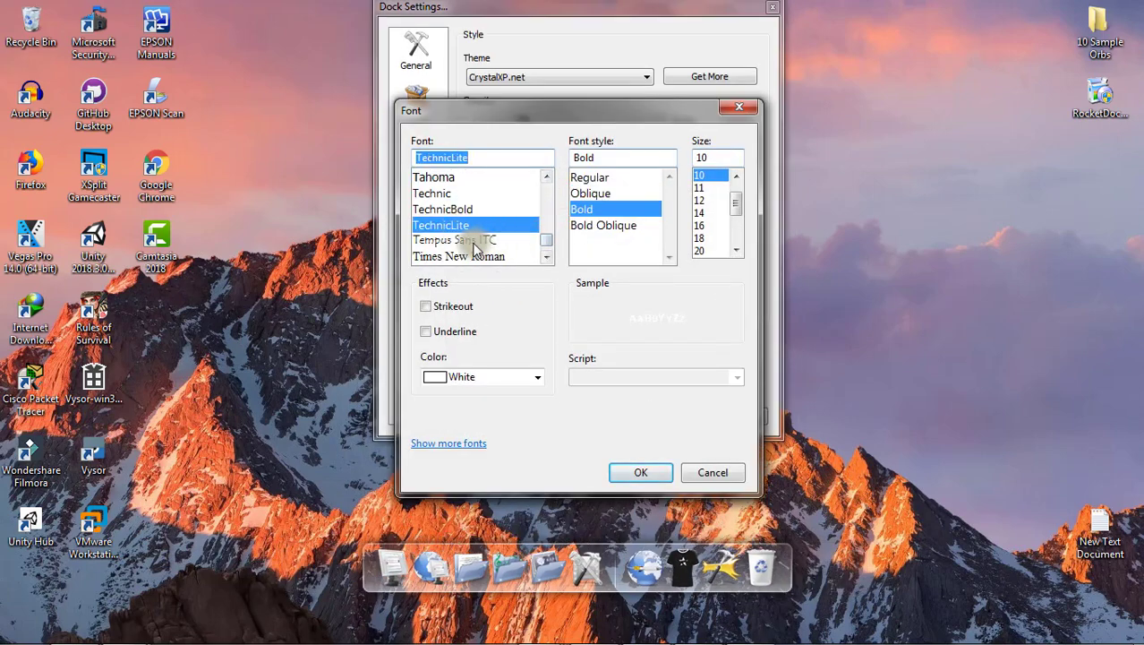
left_click(470, 241)
left_click(494, 256)
left_click(638, 474)
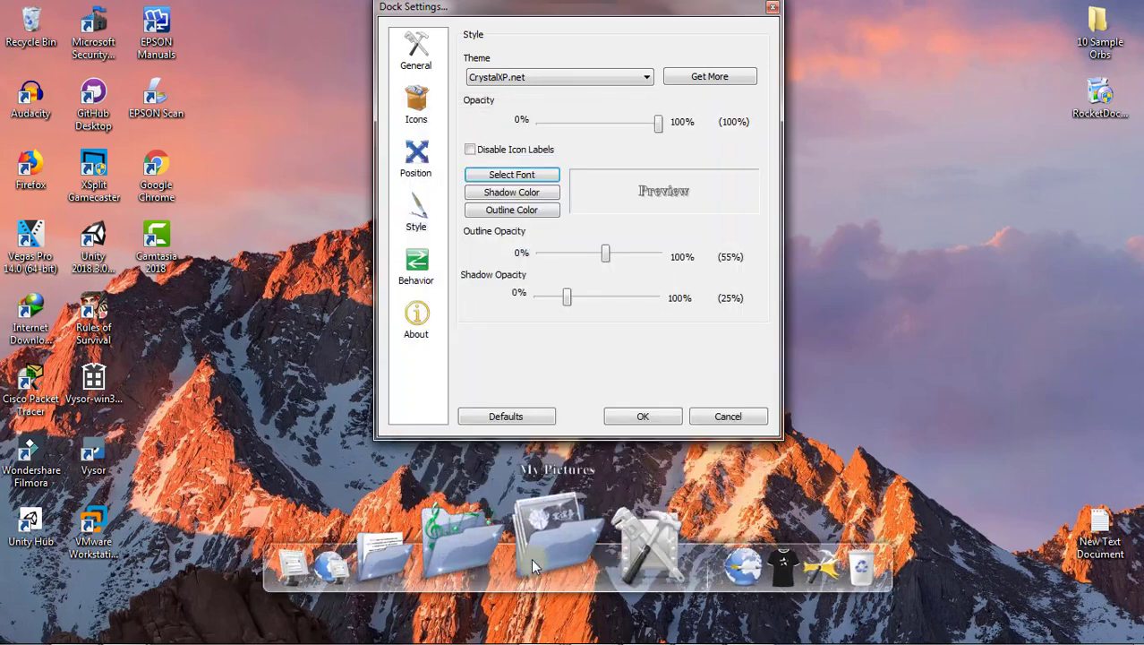
Review the label shadow and outline colors, accepting black for the shadow and the existing outline color
left_click(533, 193)
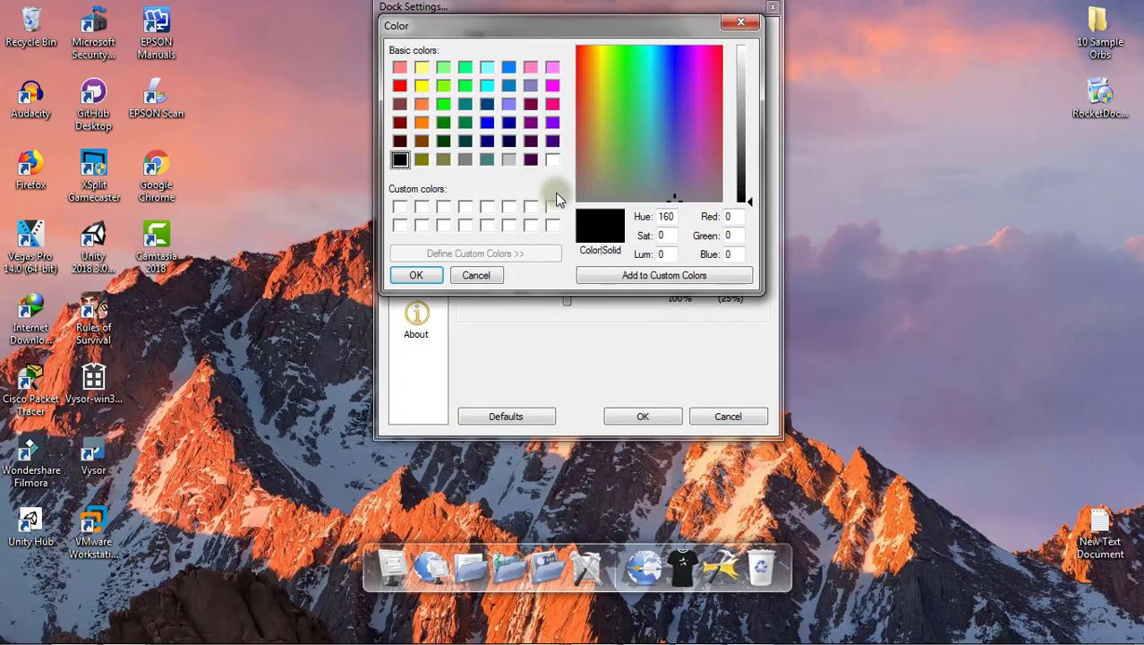
left_click(417, 275)
left_click(532, 211)
left_click(413, 275)
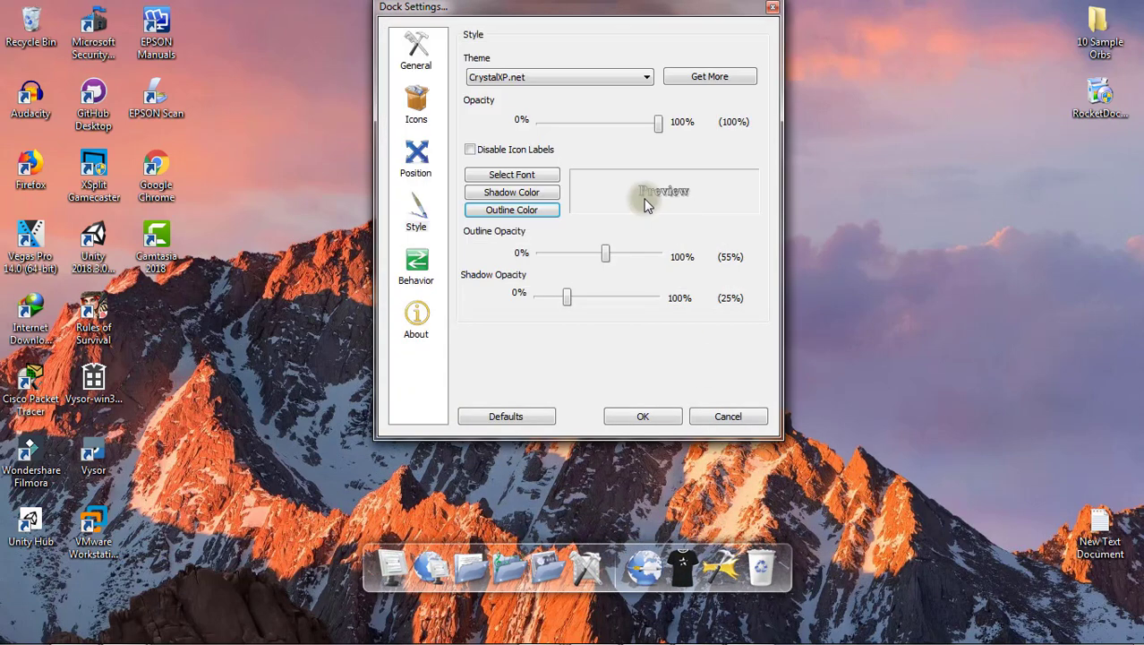
Try the AstroGlass, AstroOrange, Blank, Luminous and ProtoClay themes on the dock
left_click(615, 84)
left_click(542, 103)
left_click(537, 77)
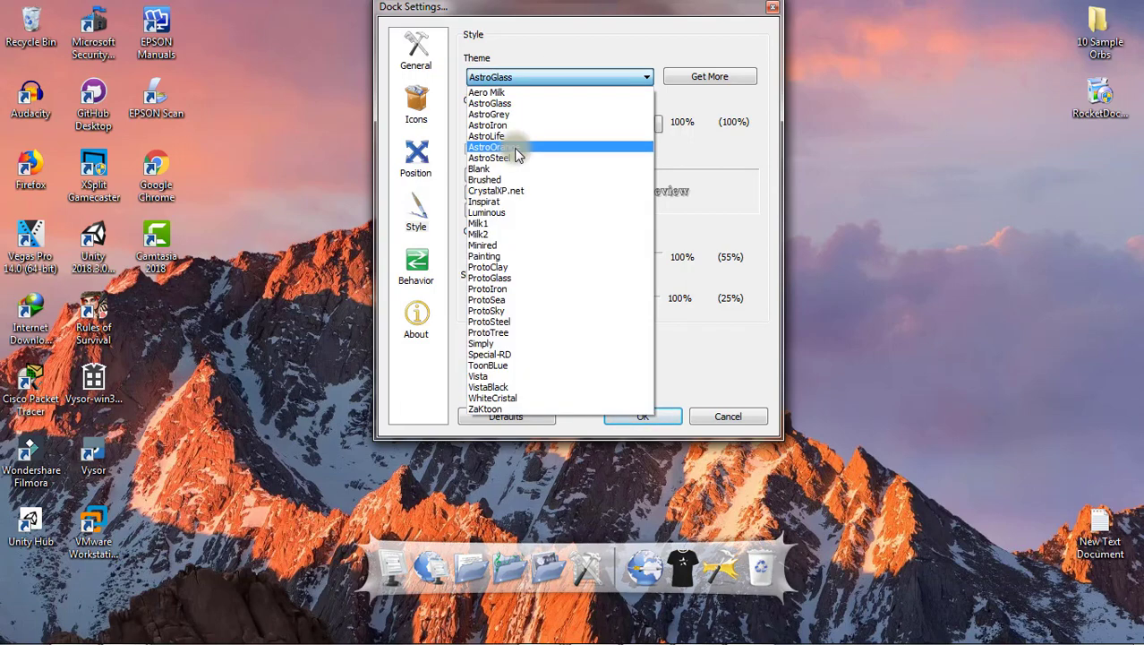
left_click(516, 147)
left_click(521, 77)
left_click(528, 168)
left_click(557, 77)
left_click(520, 212)
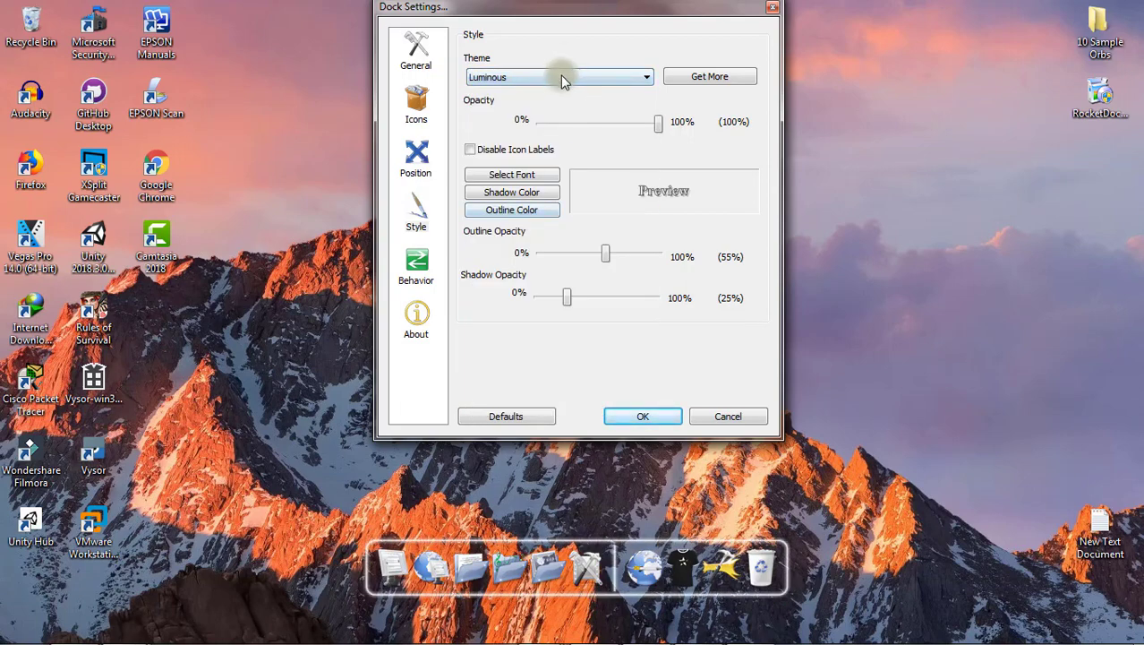
left_click(560, 77)
left_click(546, 267)
left_click(560, 77)
left_click(528, 258)
Try the Simply and VistaBlack dock themes, and set the theme to AstroGlass
left_click(549, 77)
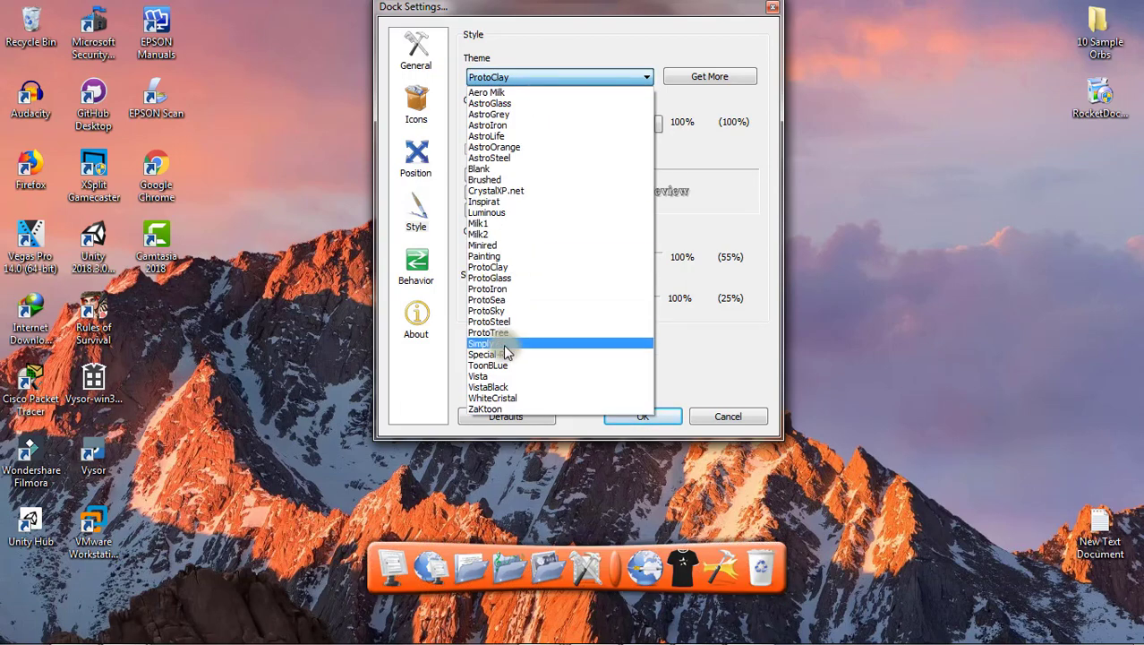
left_click(503, 343)
left_click(561, 77)
left_click(501, 387)
left_click(545, 79)
left_click(537, 103)
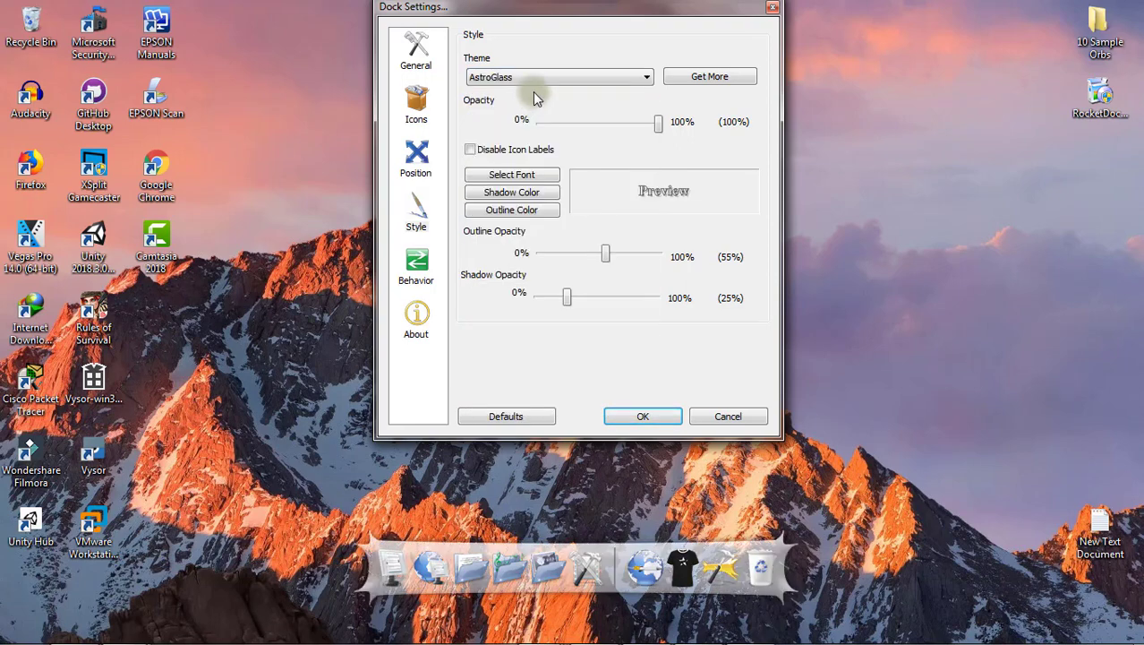
Try the Aero Milk, AstroLife and Blank dock themes, set the theme to Minired and accept the settings
left_click(533, 77)
left_click(523, 95)
left_click(531, 78)
left_click(506, 136)
left_click(530, 79)
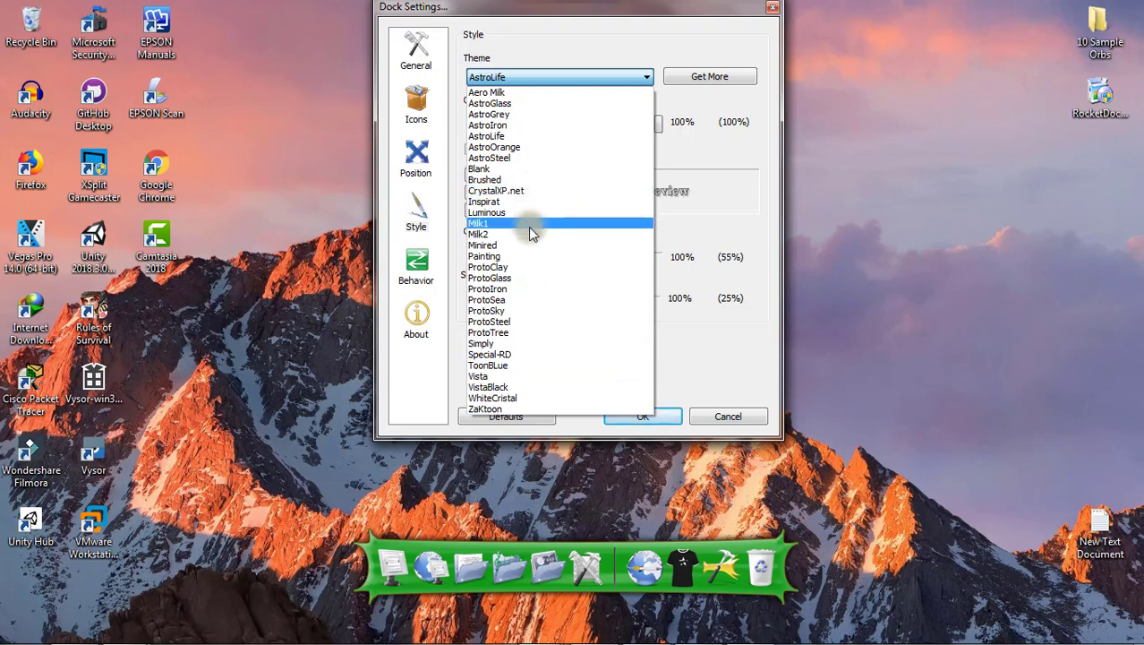
left_click(519, 170)
left_click(551, 77)
left_click(532, 244)
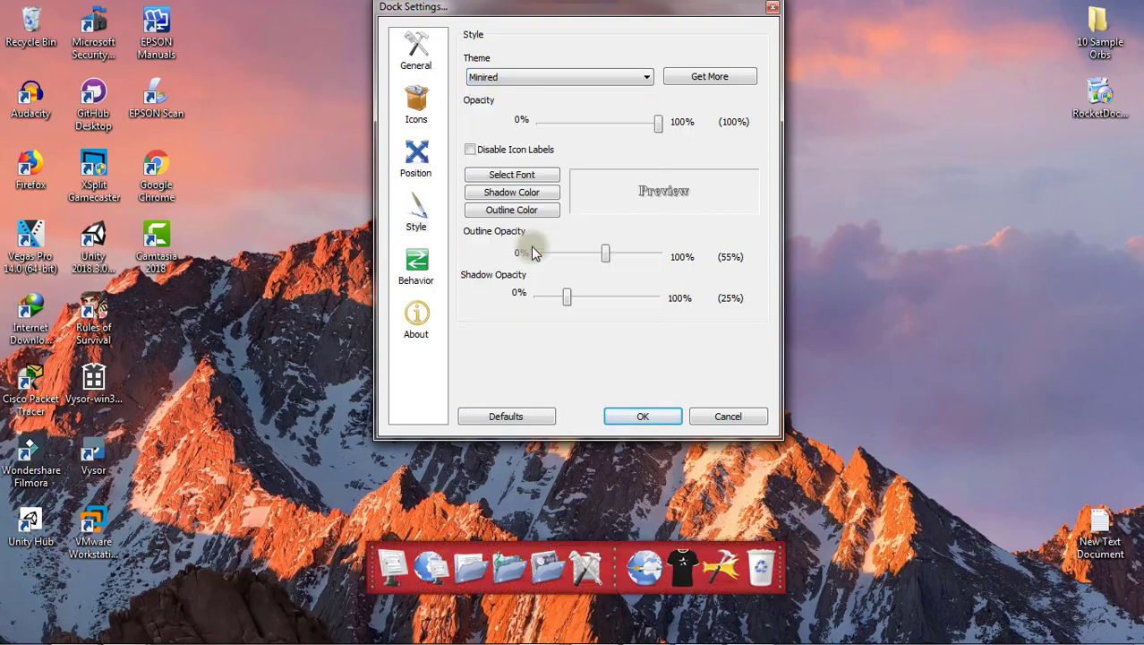
left_click(633, 410)
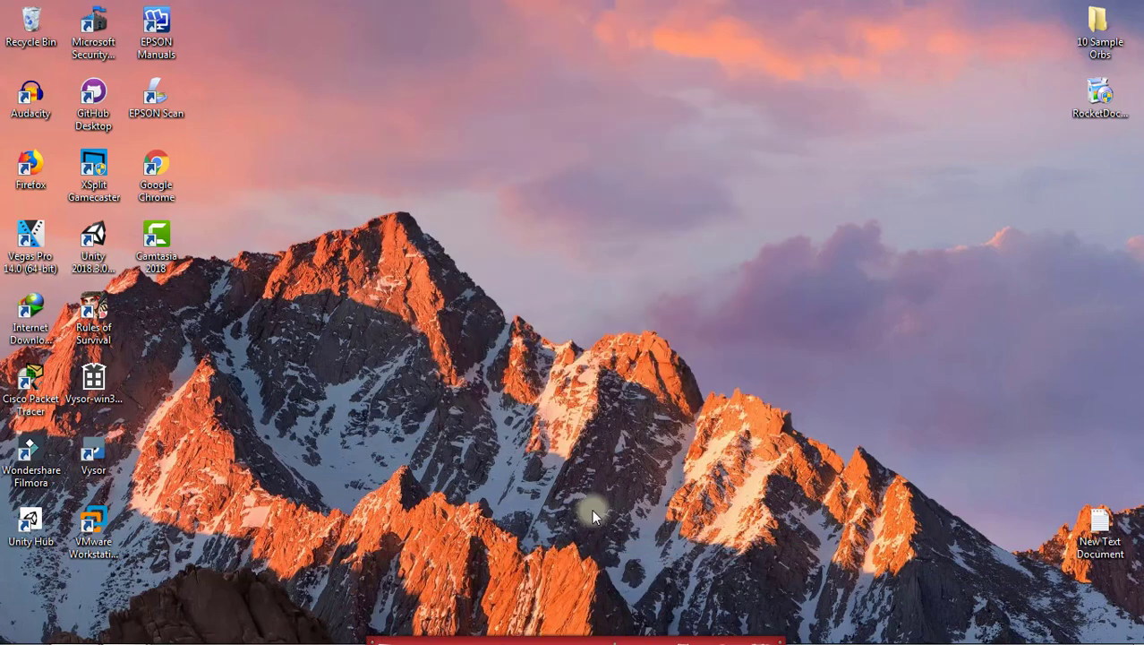
Reopen the dock settings and look through the General, Icons, Position, Style and Behavior options
right_click(669, 583)
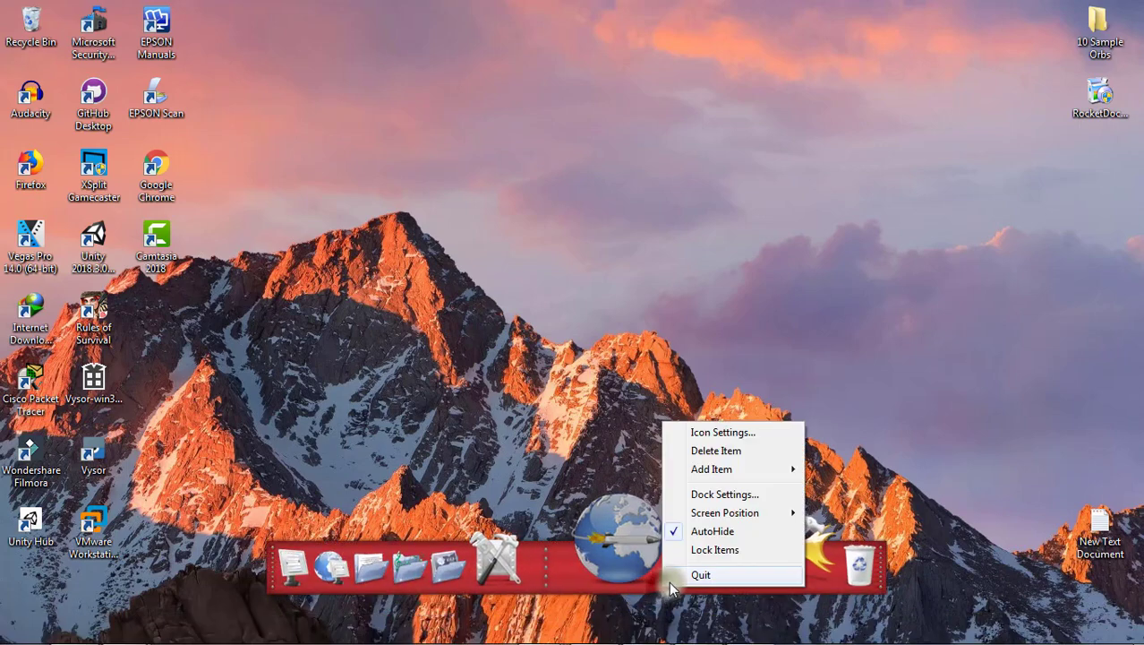
mouse_move(700, 512)
left_click(733, 496)
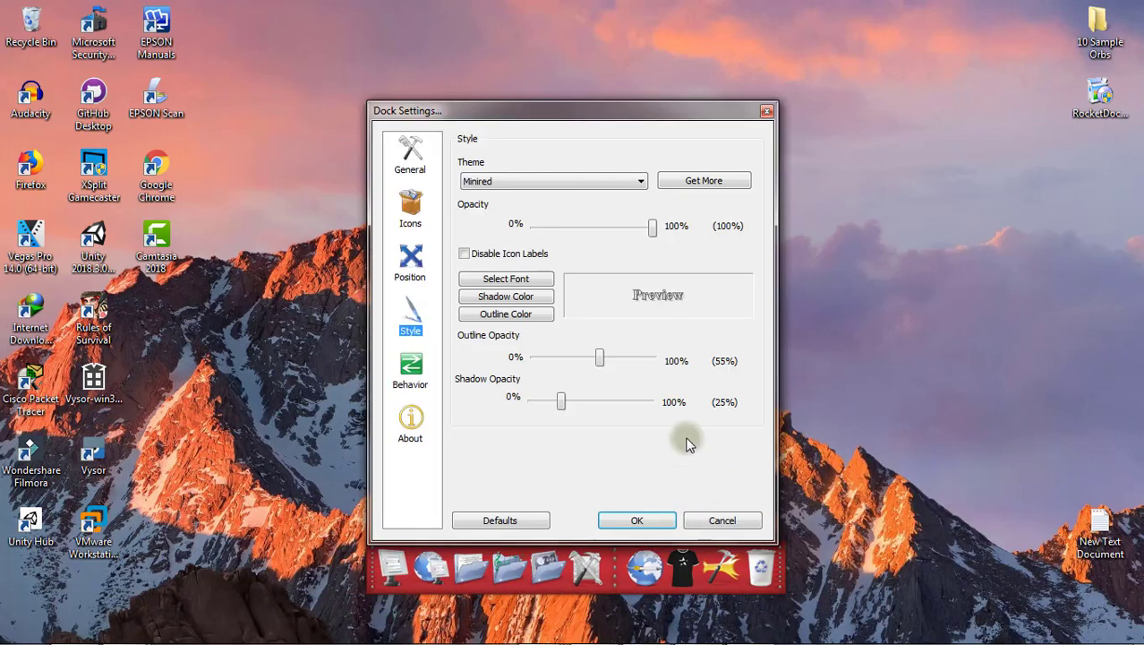
left_click(410, 154)
left_click(401, 200)
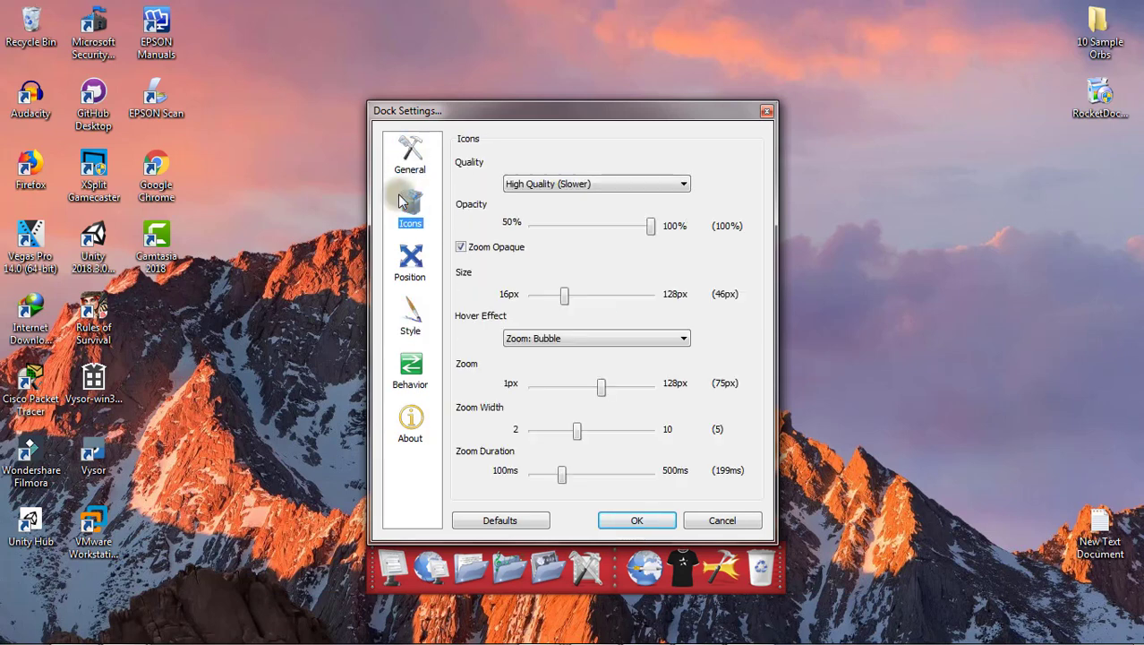
left_click(412, 255)
left_click(415, 312)
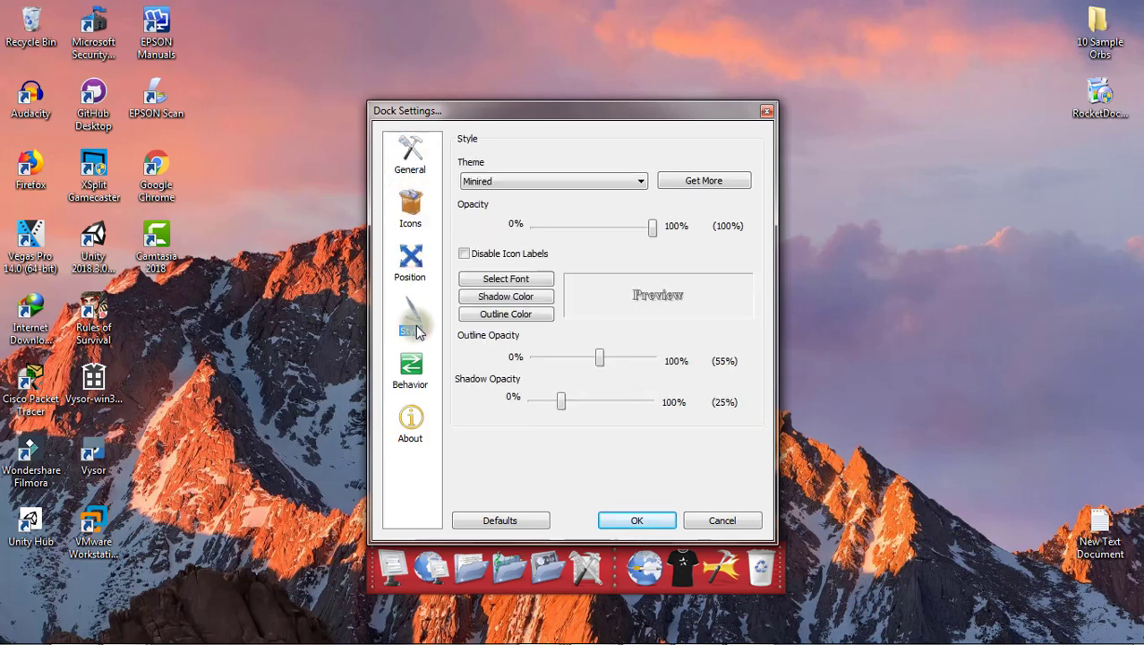
left_click(410, 367)
left_click(411, 306)
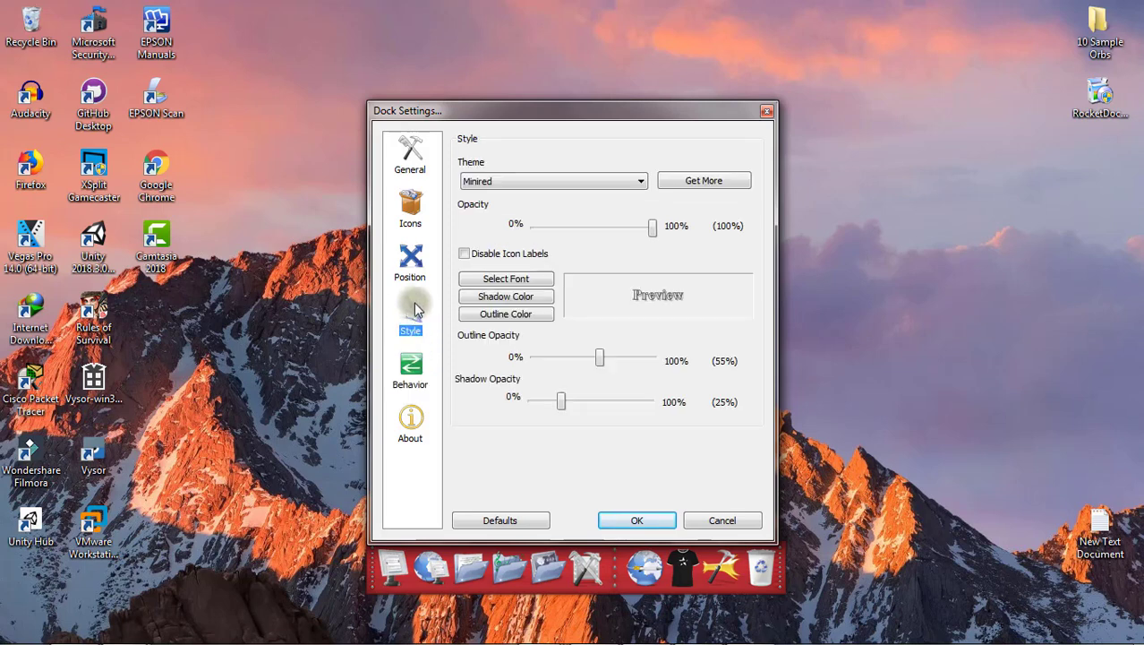
left_click(414, 263)
left_click(423, 217)
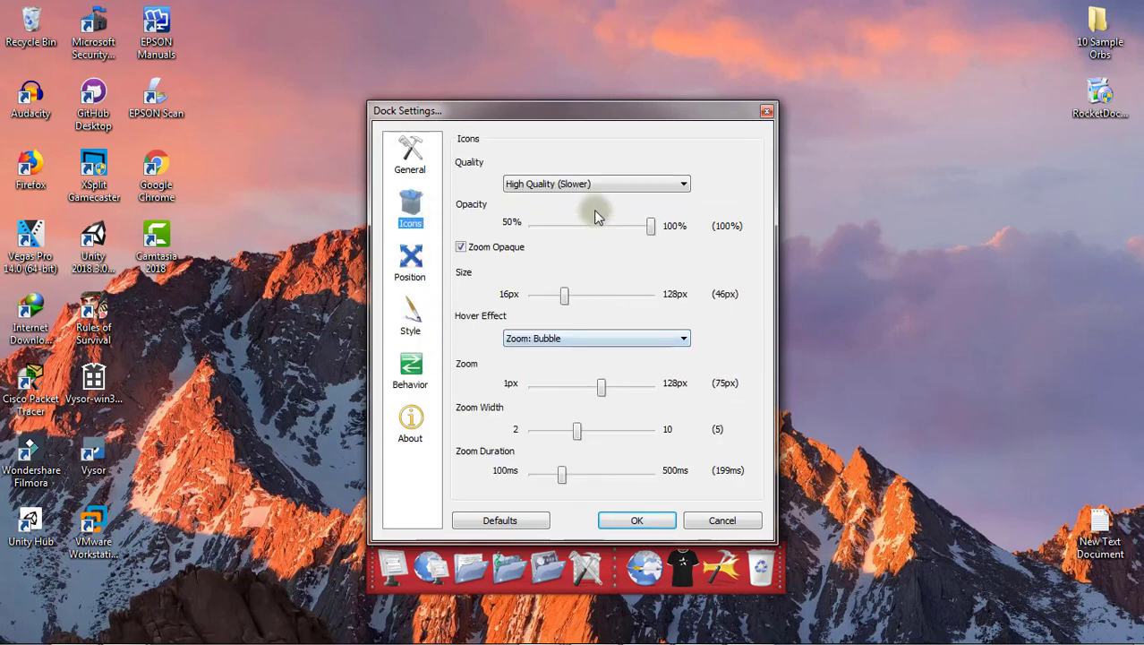
left_click(581, 185)
left_click(426, 182)
left_click(426, 182)
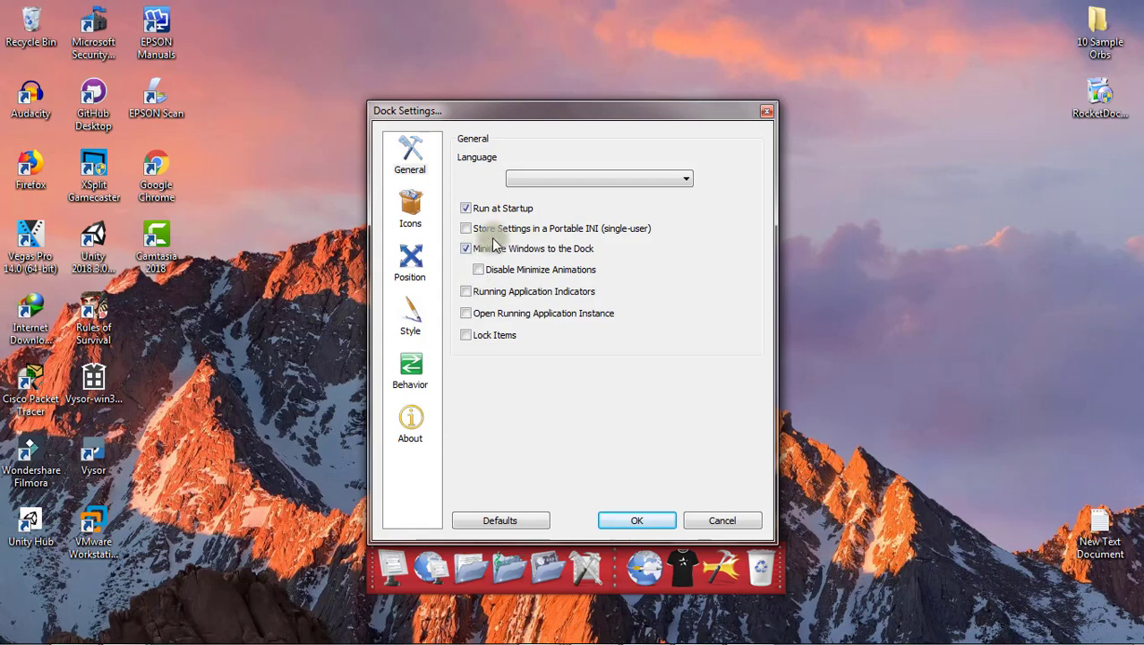
left_click(660, 530)
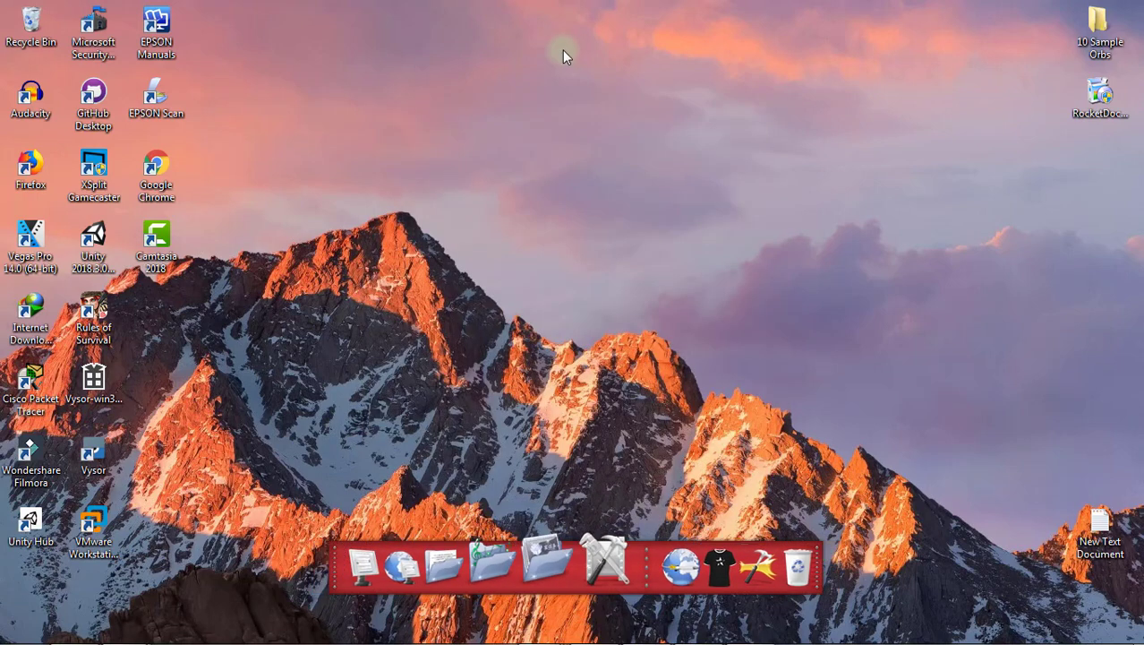
Lock the dock items and disable minimize animations in the general dock settings
right_click(667, 588)
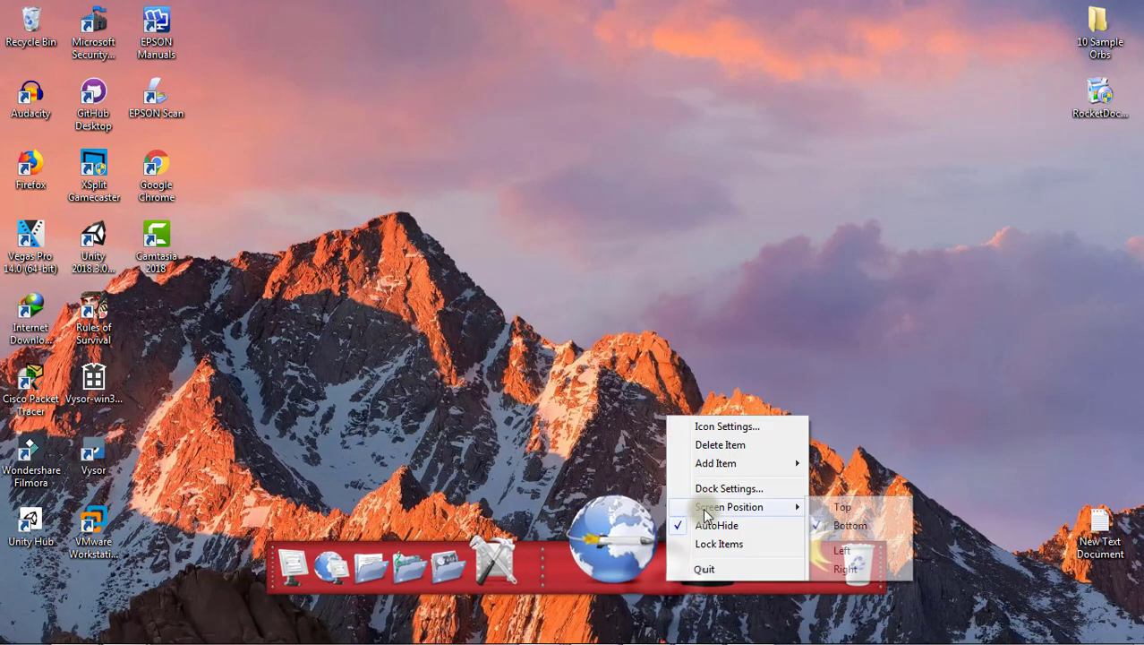
left_click(710, 541)
right_click(624, 578)
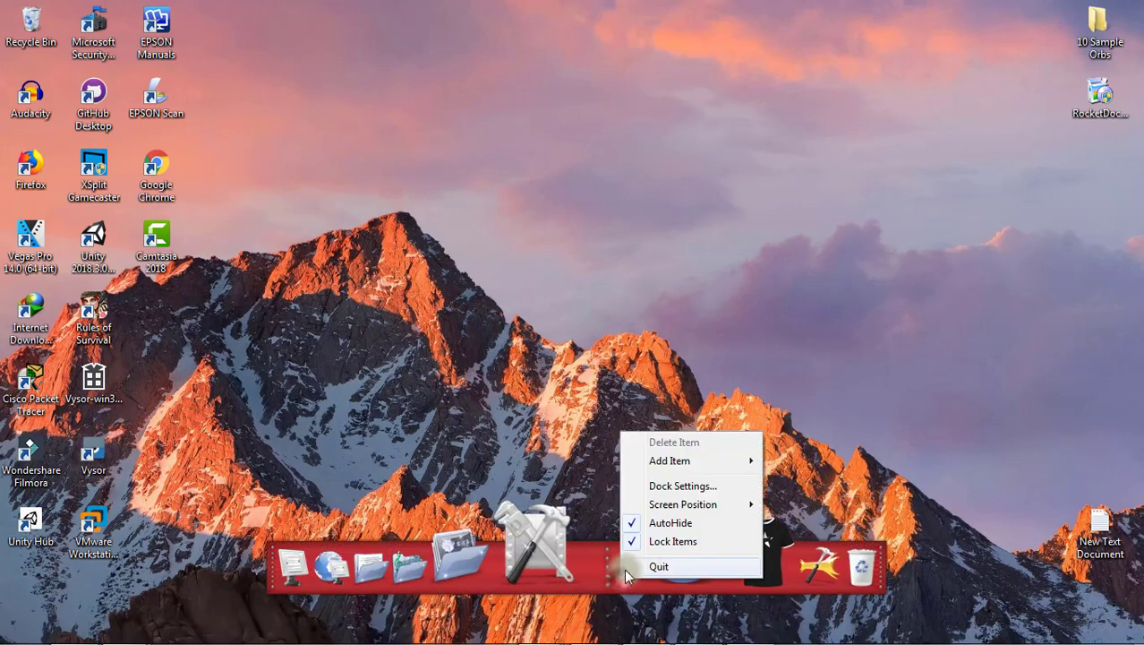
mouse_move(690, 465)
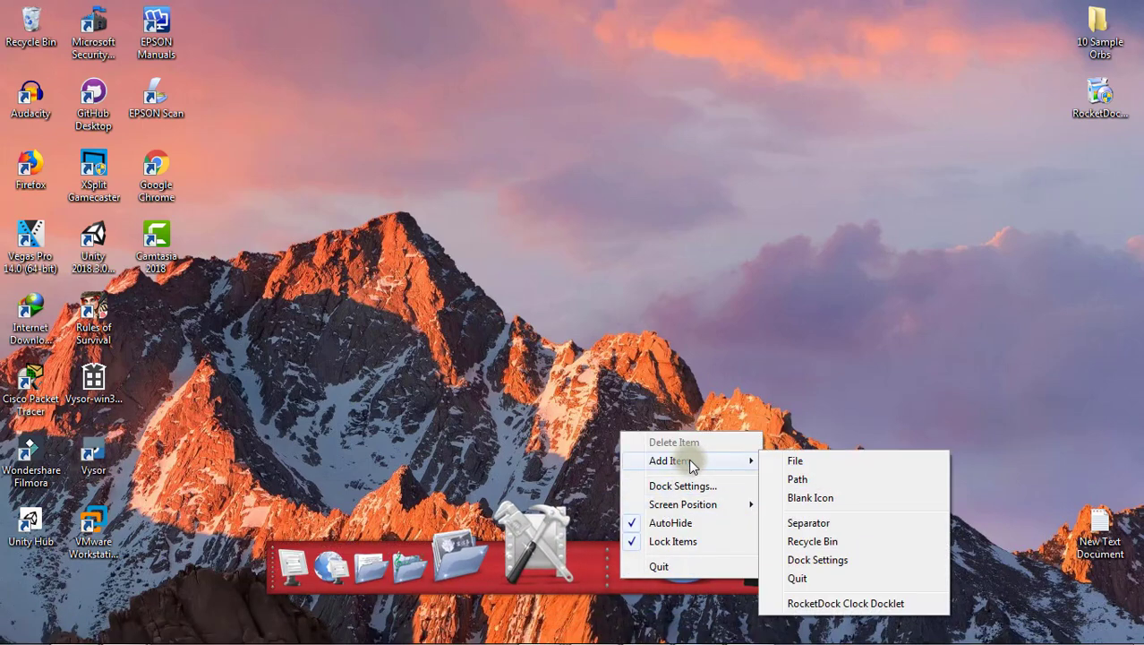
left_click(688, 485)
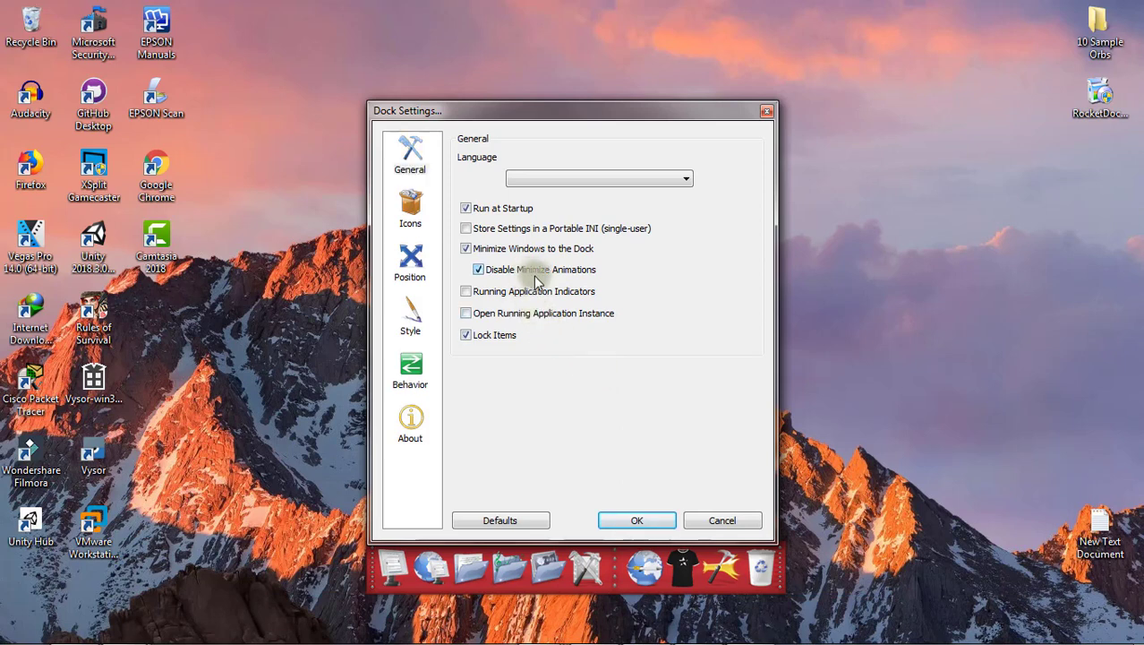
left_click(638, 520)
Enable Open Running Application Instance and Running Application Indicators in the general dock settings
right_click(627, 577)
mouse_move(716, 504)
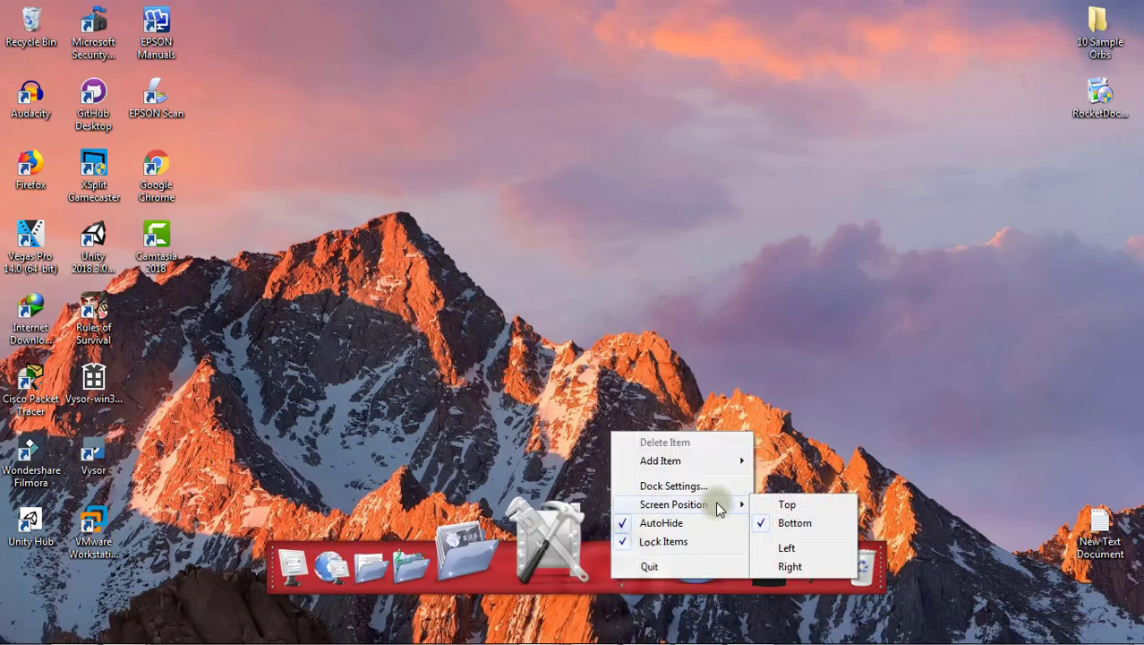
left_click(667, 486)
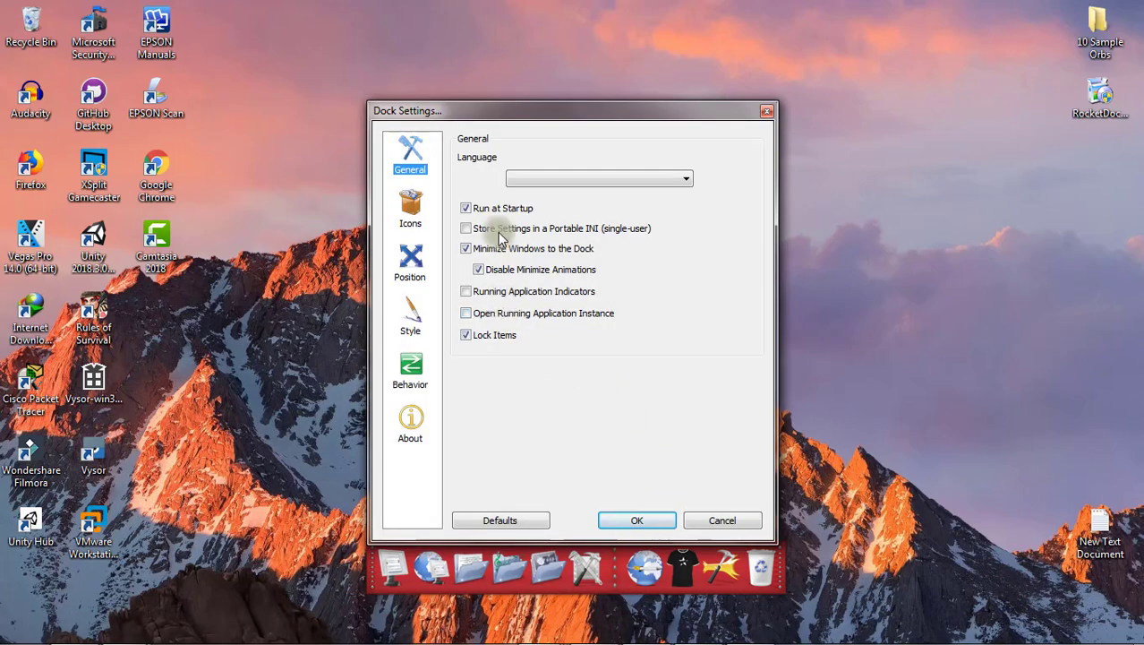
left_click(466, 313)
left_click(638, 519)
right_click(617, 573)
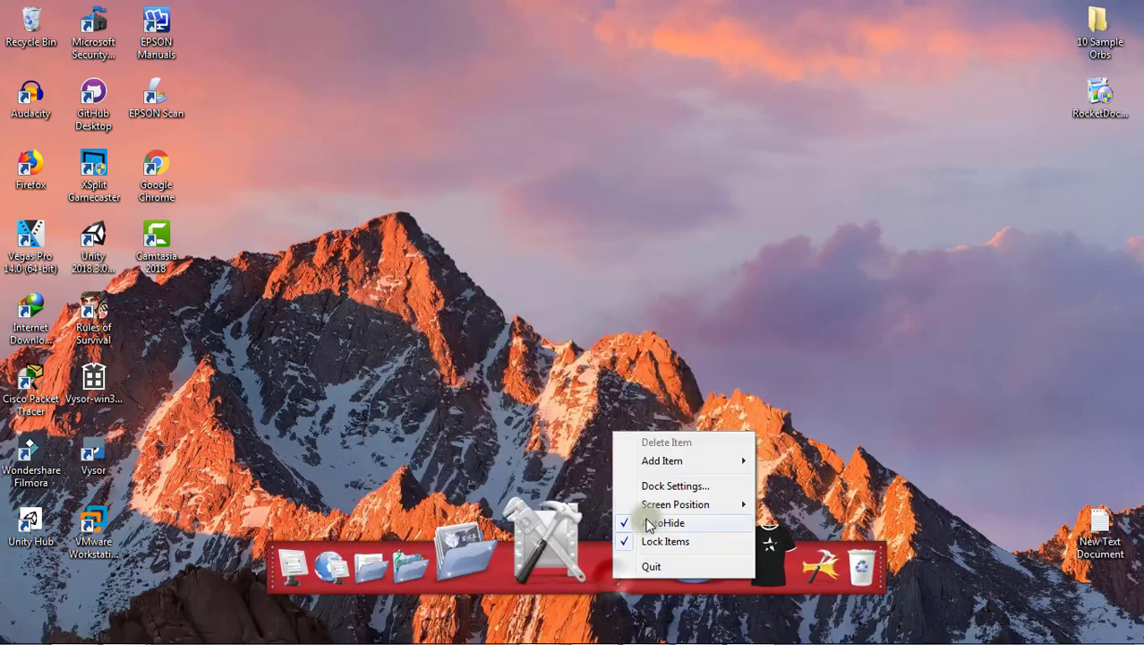
left_click(658, 485)
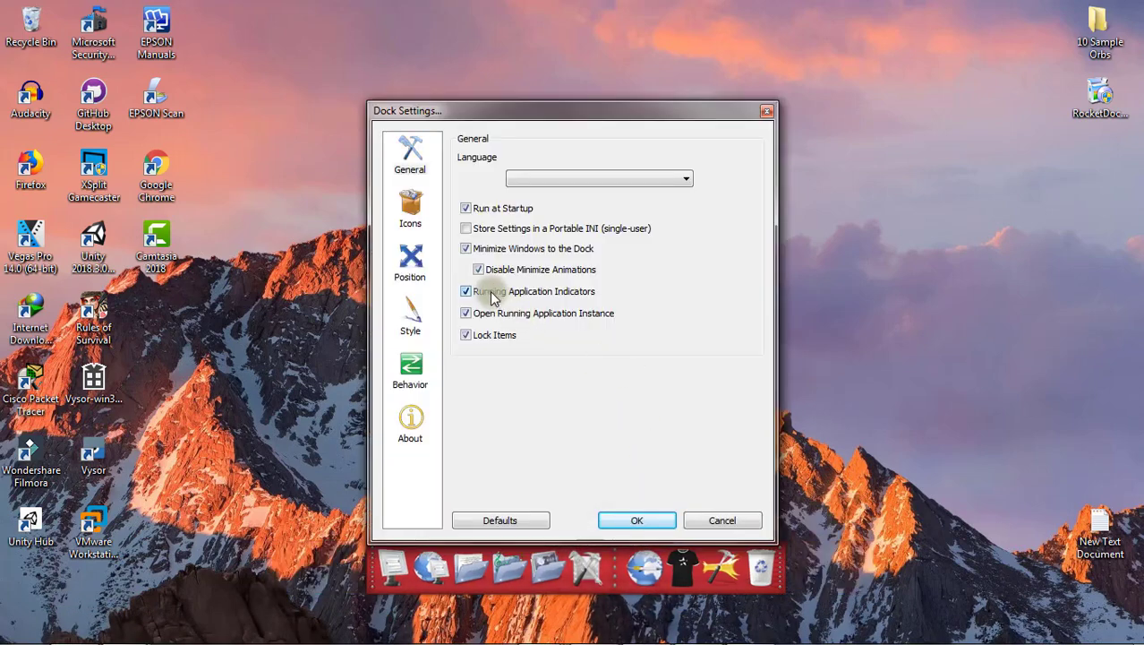
left_click(637, 519)
Check the dock's icon, position, style and behavior settings once more, including the list of available themes
right_click(602, 562)
mouse_move(641, 492)
left_click(653, 468)
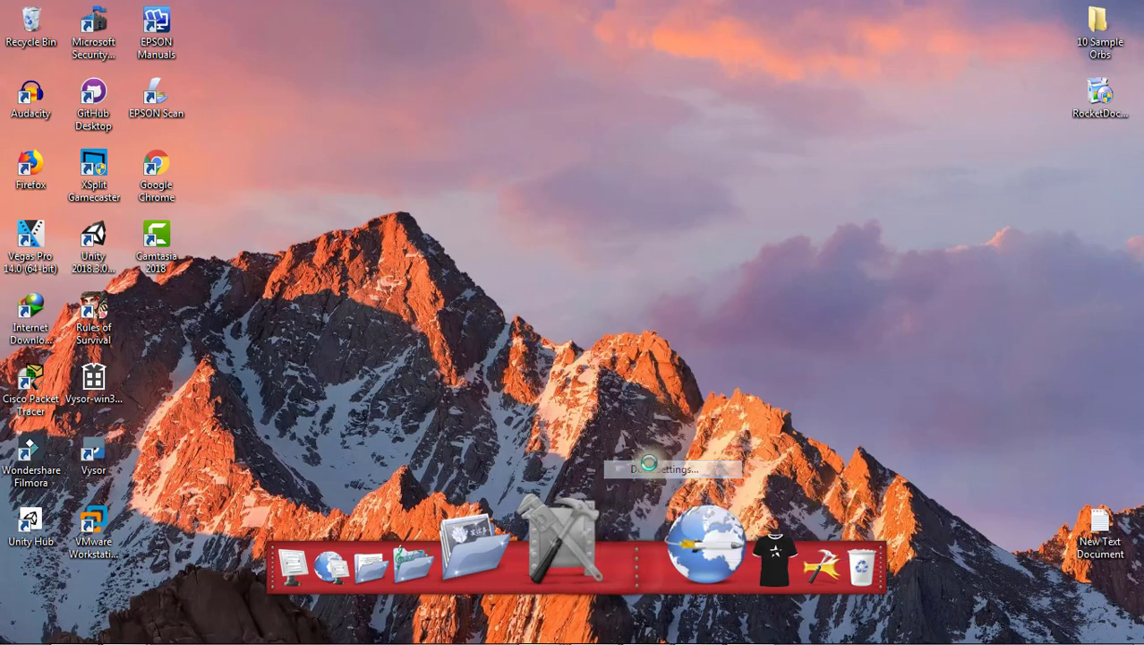
left_click(637, 517)
right_click(626, 582)
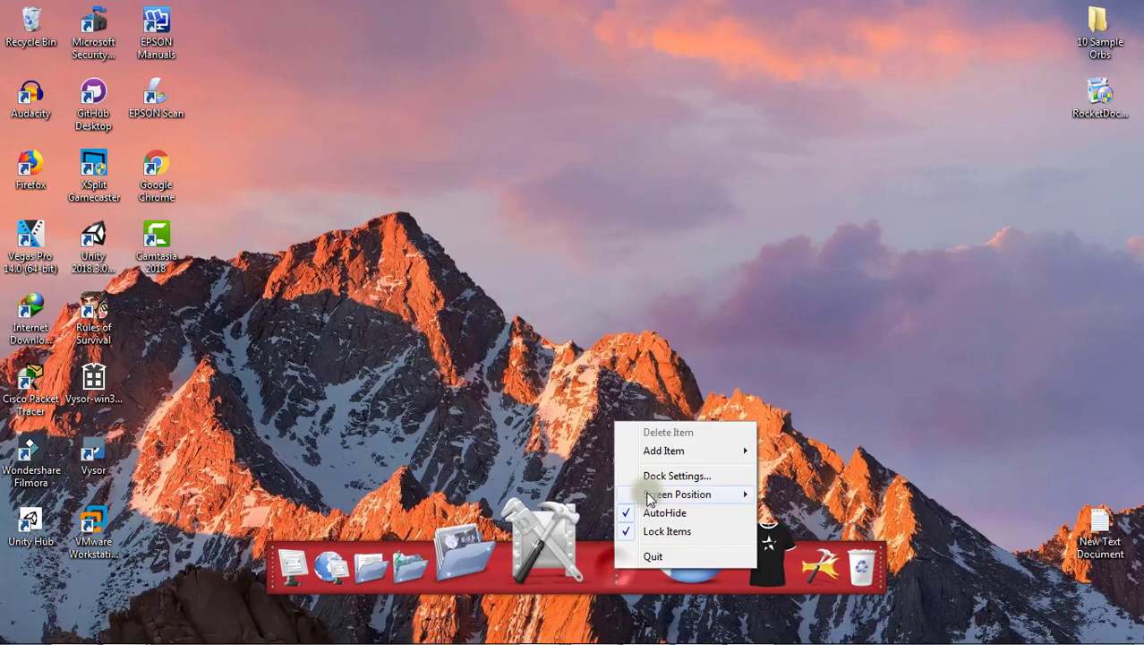
left_click(654, 472)
left_click(410, 207)
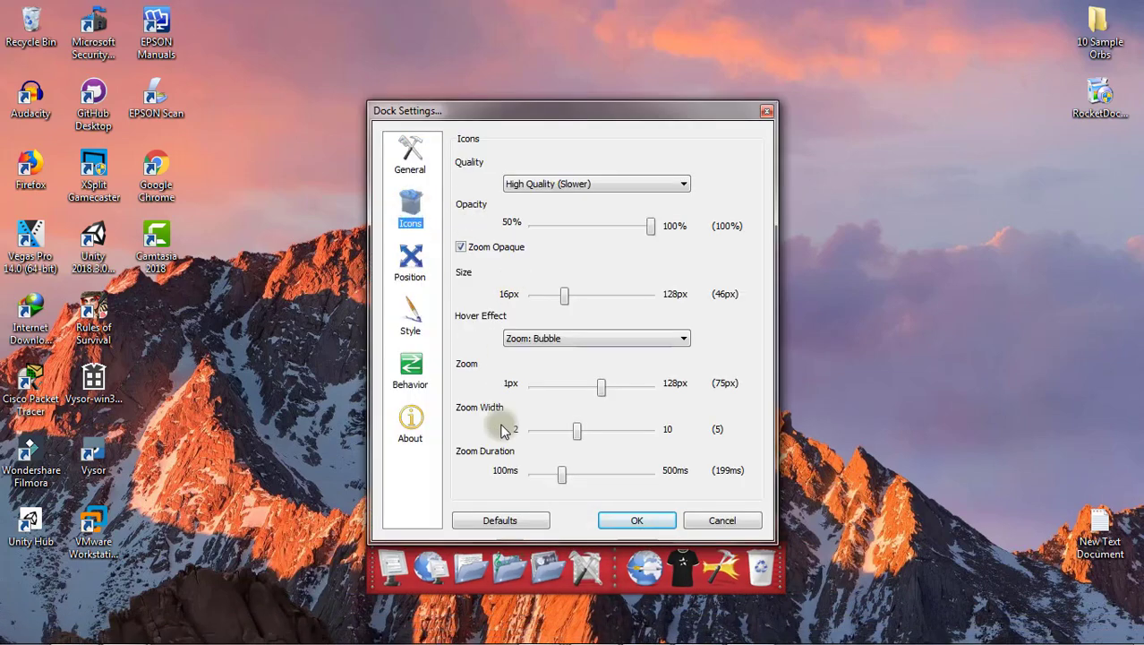
left_click(411, 259)
left_click(413, 316)
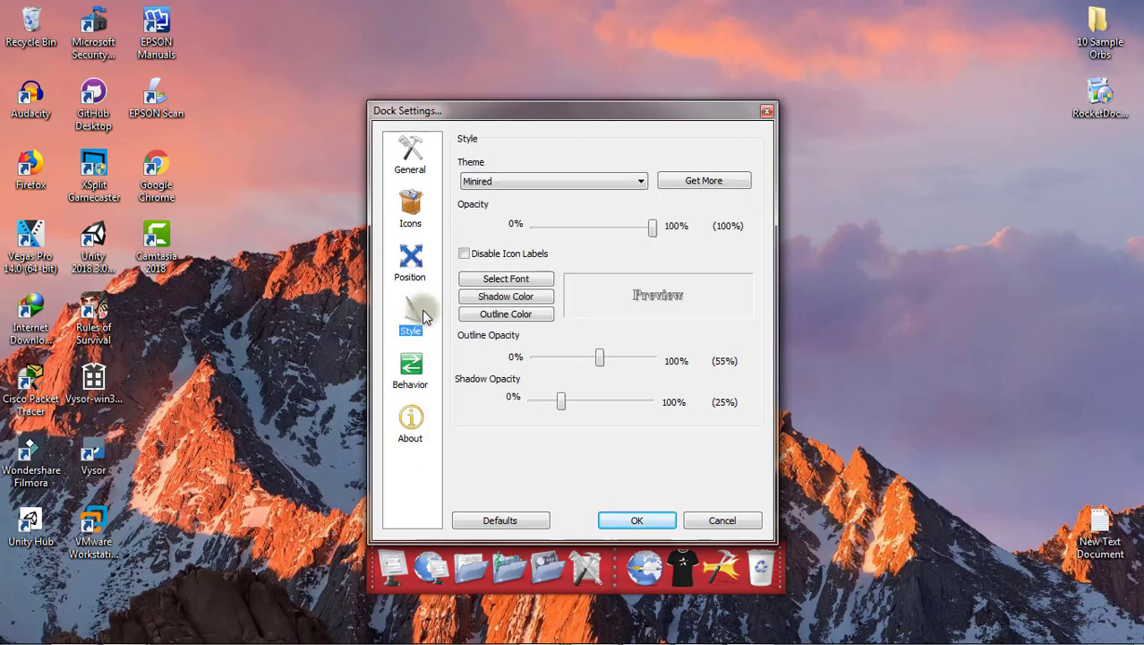
left_click(641, 181)
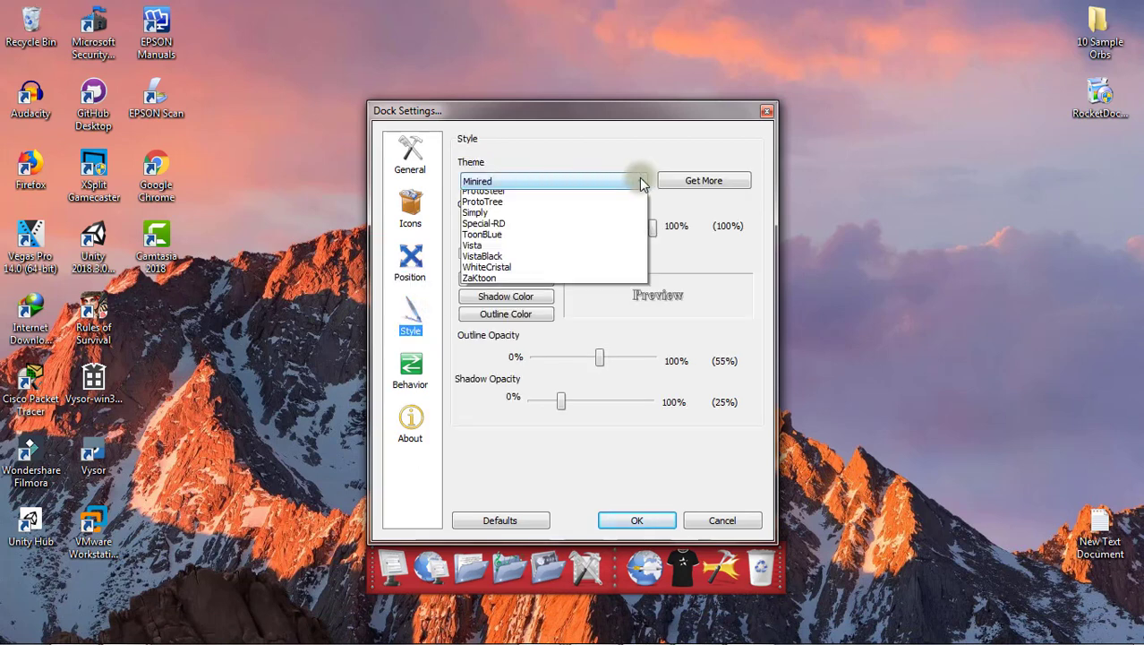
left_click(641, 182)
left_click(412, 365)
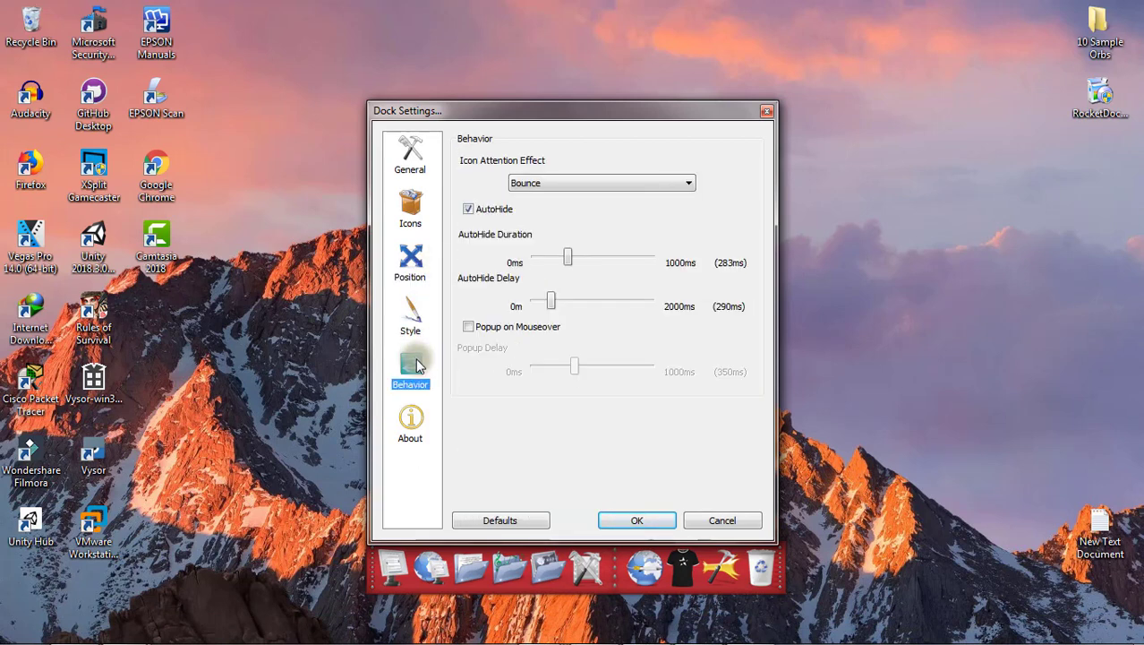
left_click(637, 520)
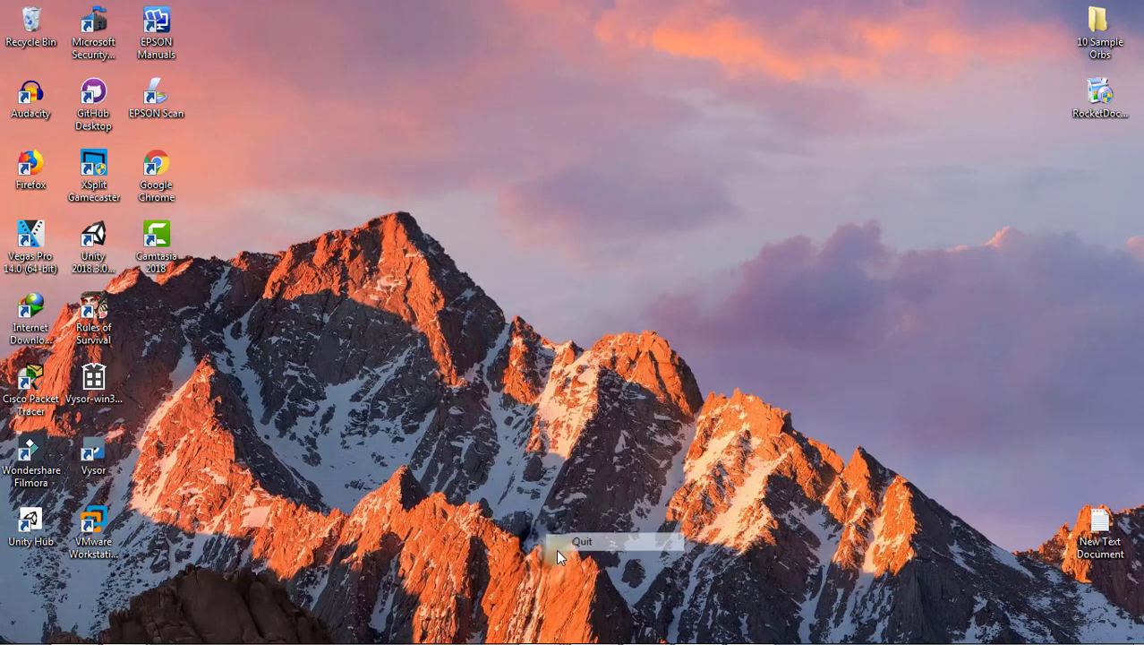
Launch RocketDock again through a program search for "ro"
key("super")
type("ro")
key("Return")
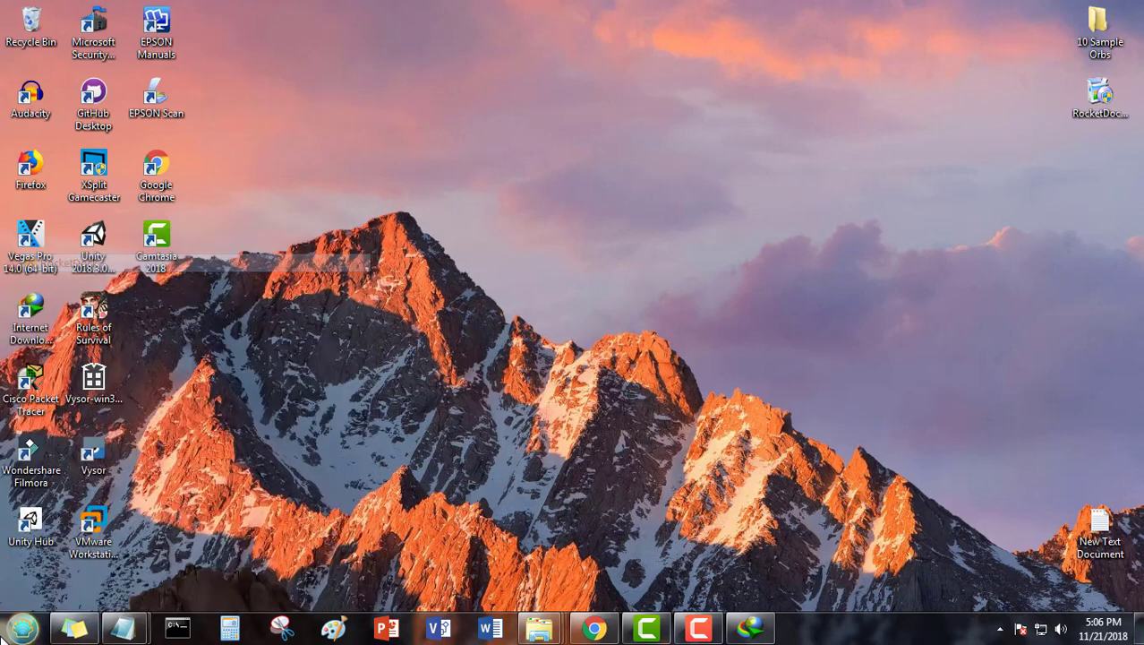
Turn off the dock's AutoHide and item lock, and remove its computer and network icons
right_click(438, 550)
left_click(434, 519)
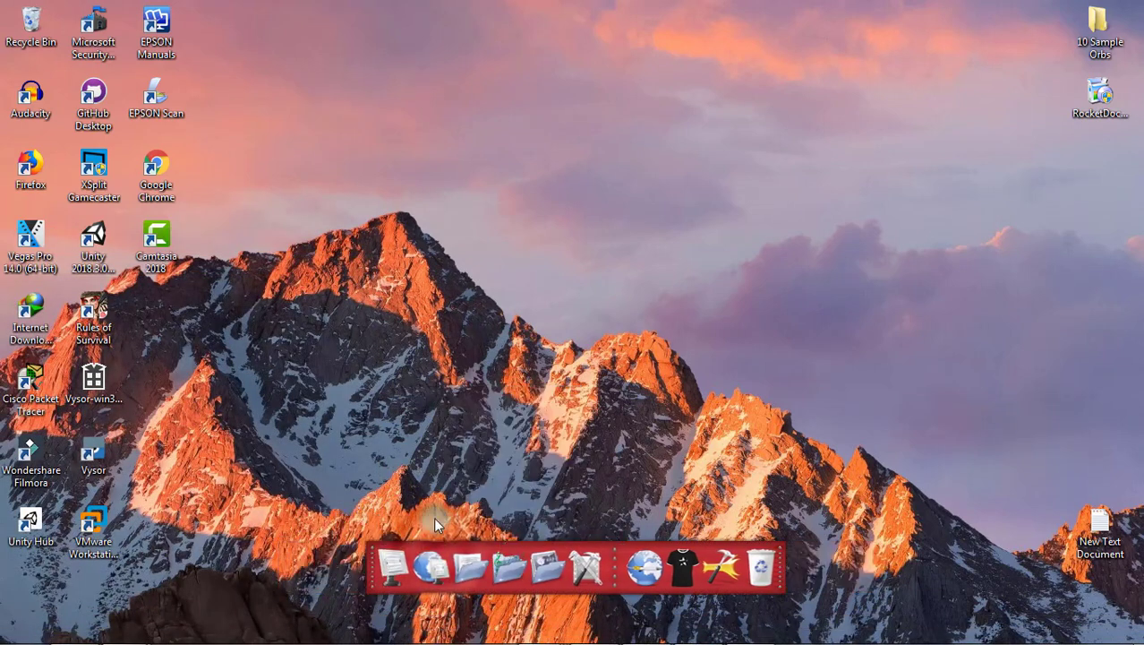
right_click(457, 572)
left_click(498, 535)
left_click_drag(432, 556, 403, 453)
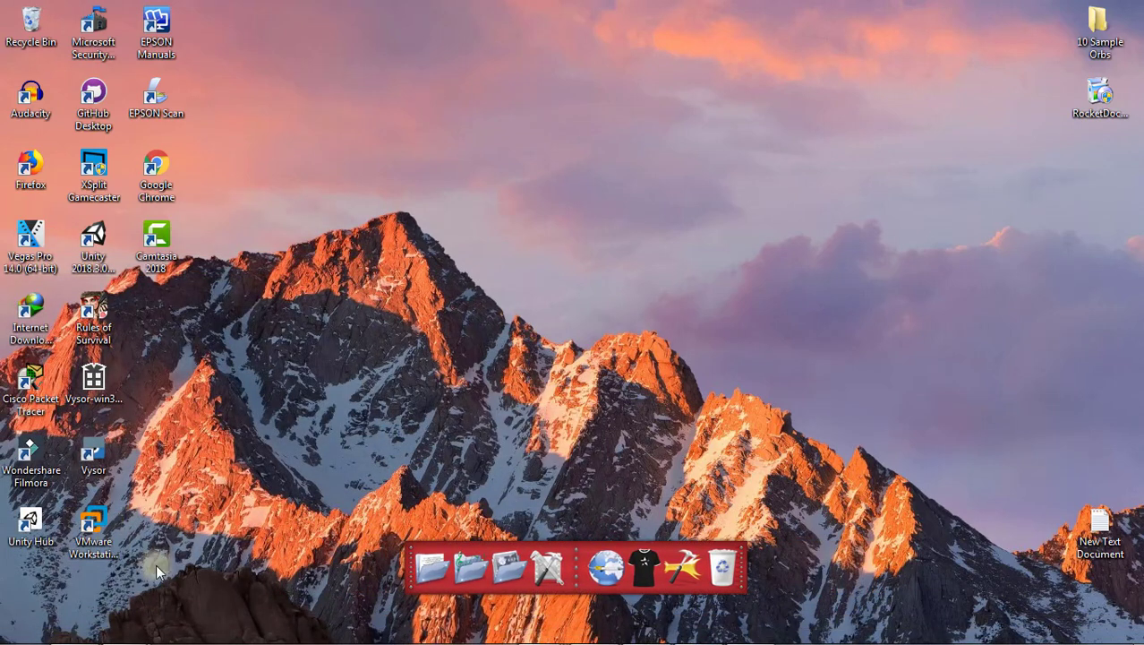
Try to add the whole block of desktop shortcuts to the dock at once
left_click_drag(155, 564, 4, 81)
left_click_drag(225, 517, 4, 3)
left_click_drag(101, 126, 407, 573)
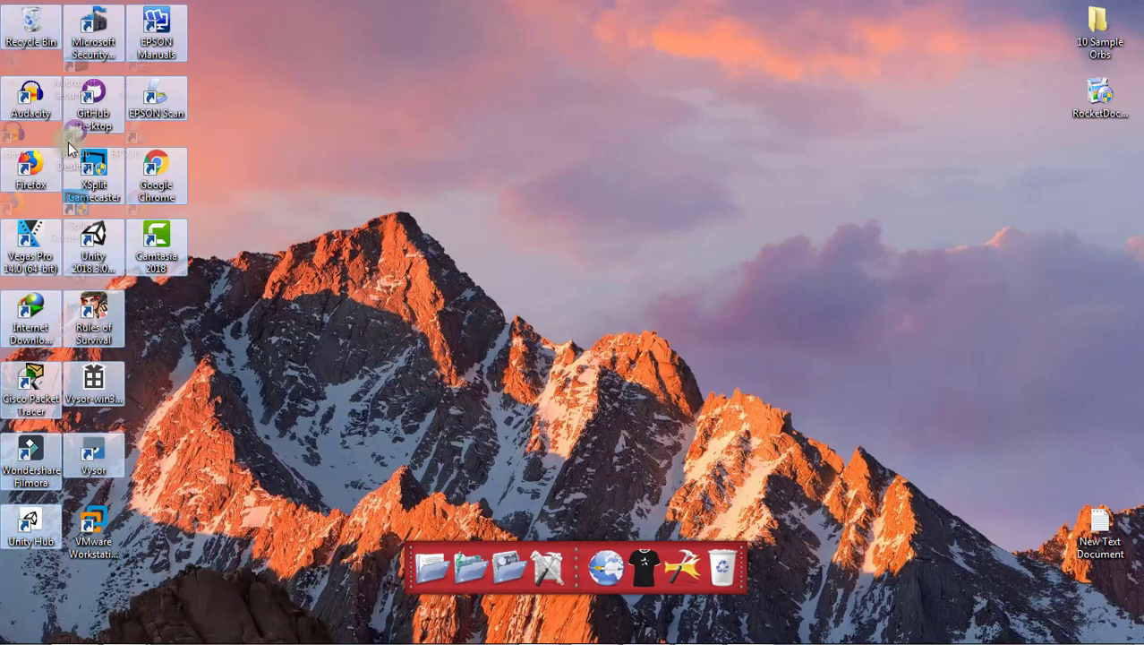
right_click(93, 166)
left_click(386, 467)
Add the VMware Workstation, Vysor and Vysor-win32 desktop items to the start of the dock
left_click_drag(93, 527, 412, 559)
left_click_drag(93, 455, 402, 563)
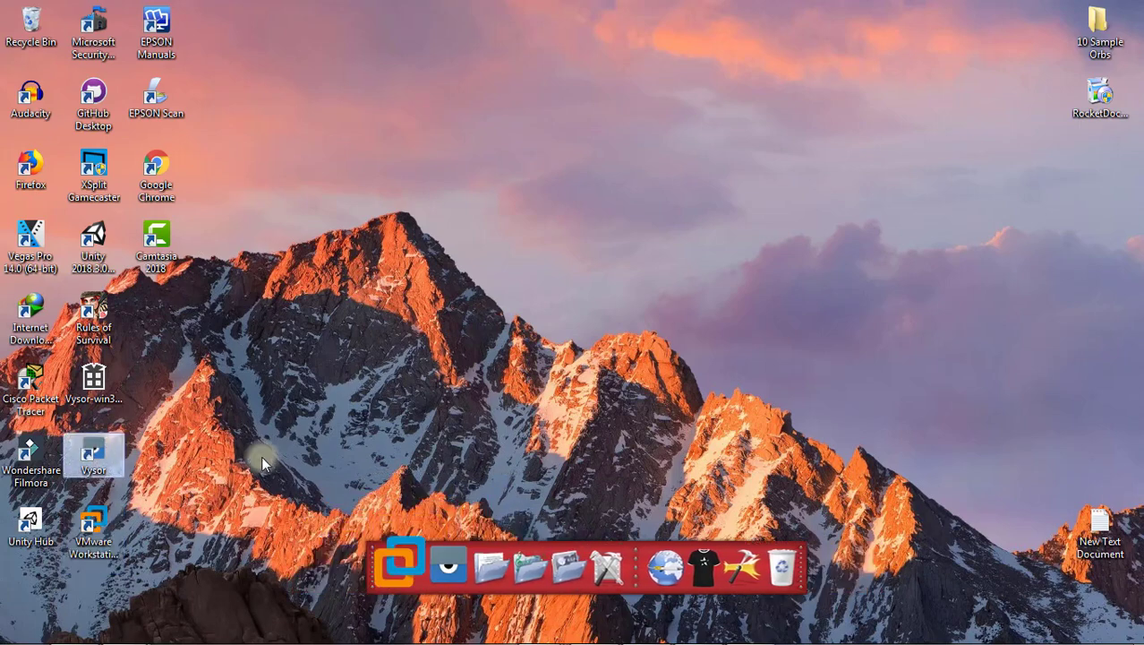
left_click_drag(93, 380, 421, 551)
Add the remaining desktop shortcuts to the dock column by column, except Recycle Bin: Audacity to Unity Hub, EPSON Manuals to Camtasia, Microsoft Security to Rules of Survival
left_click_drag(36, 584, 8, 102)
left_click_drag(20, 99, 442, 560)
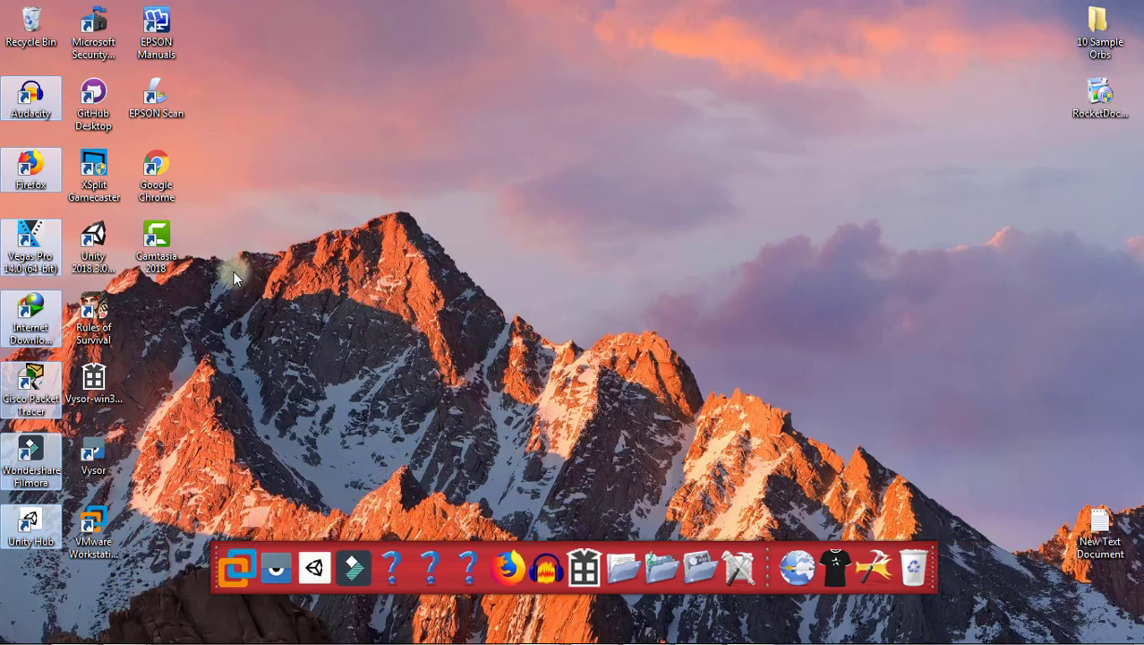
left_click_drag(224, 279, 488, 561)
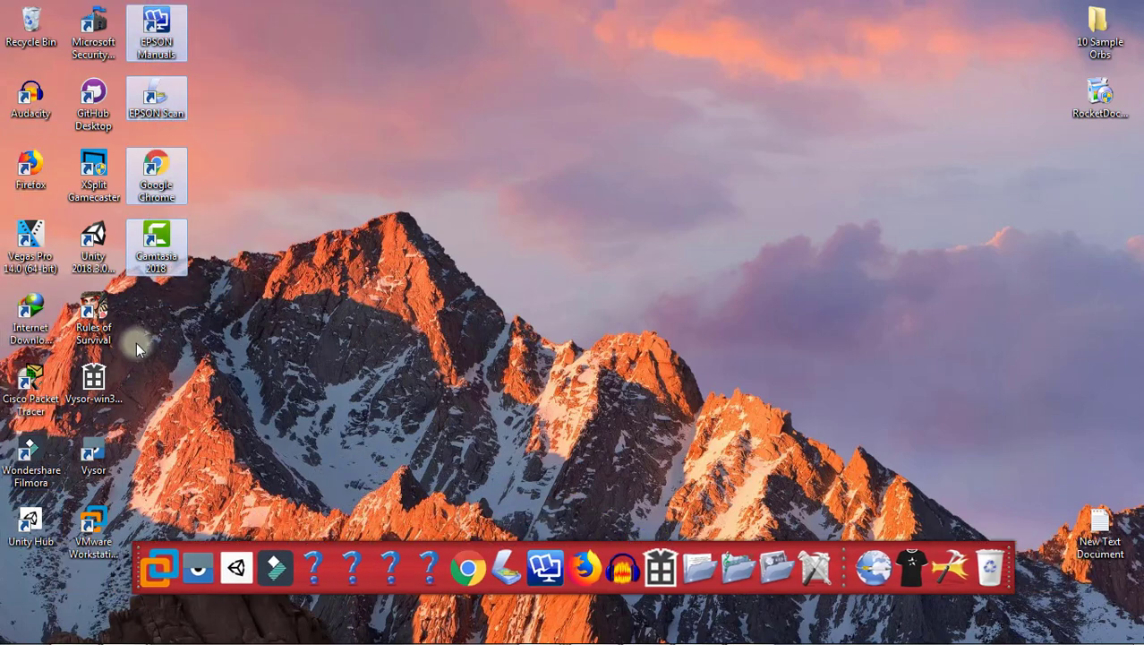
left_click_drag(136, 342, 681, 564)
Refresh the desktop and look at its icon view options
right_click(567, 218)
left_click(603, 286)
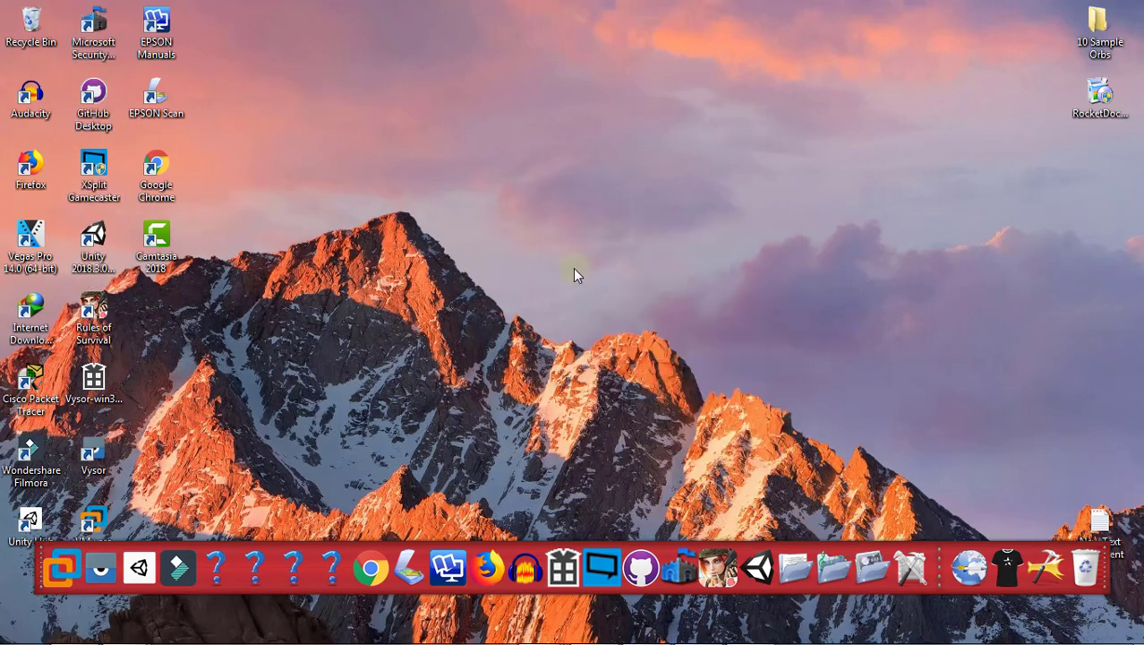
right_click(499, 250)
mouse_move(532, 285)
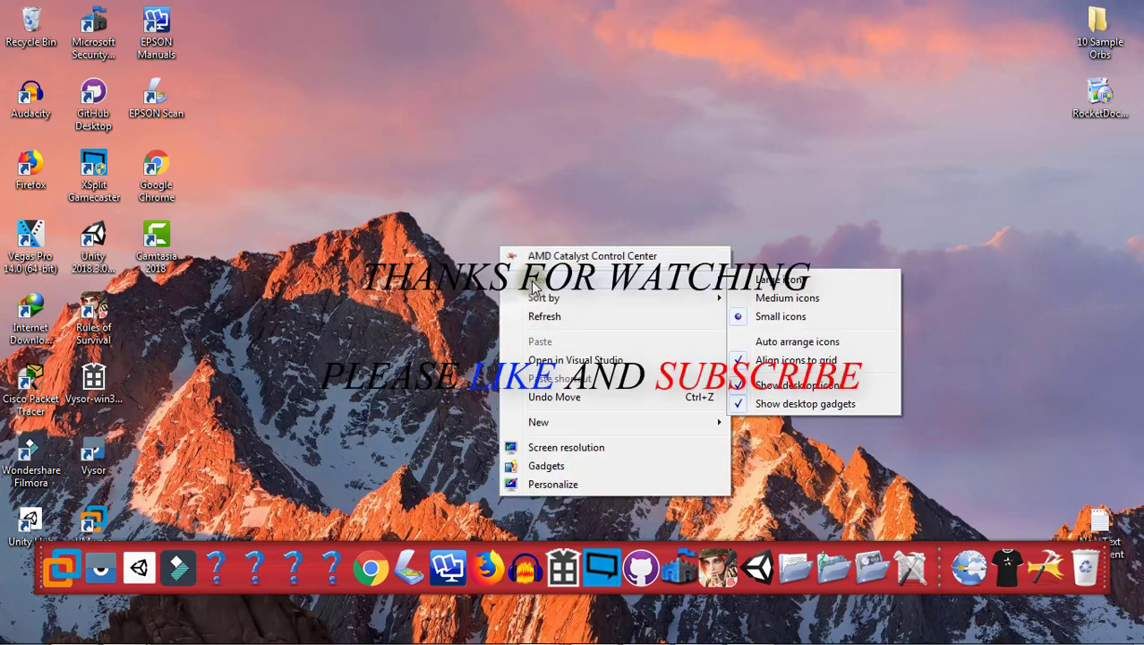
Delete the four question-mark items from the dock and refresh the desktop
left_click(444, 288)
right_click(331, 553)
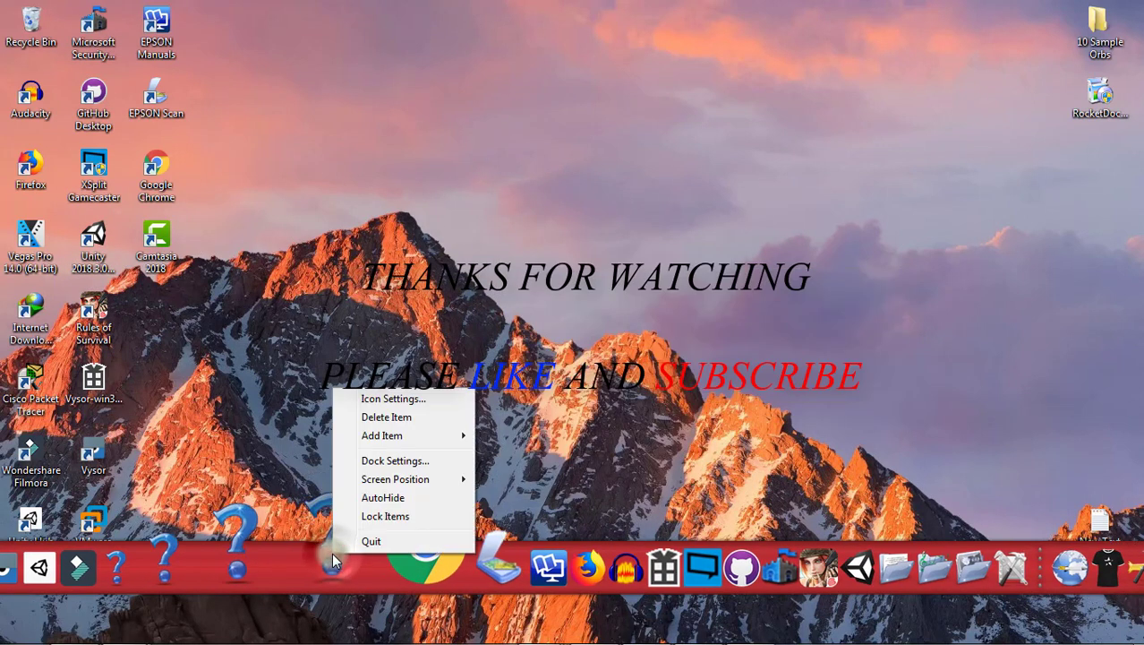
left_click(349, 417)
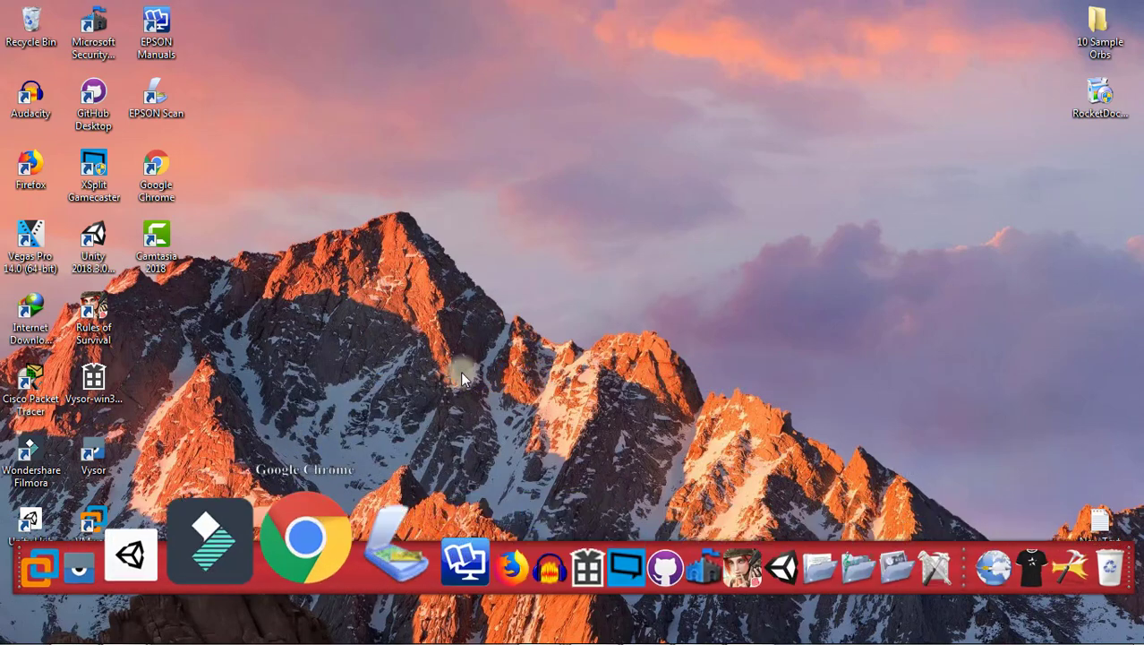
right_click(529, 246)
left_click(528, 242)
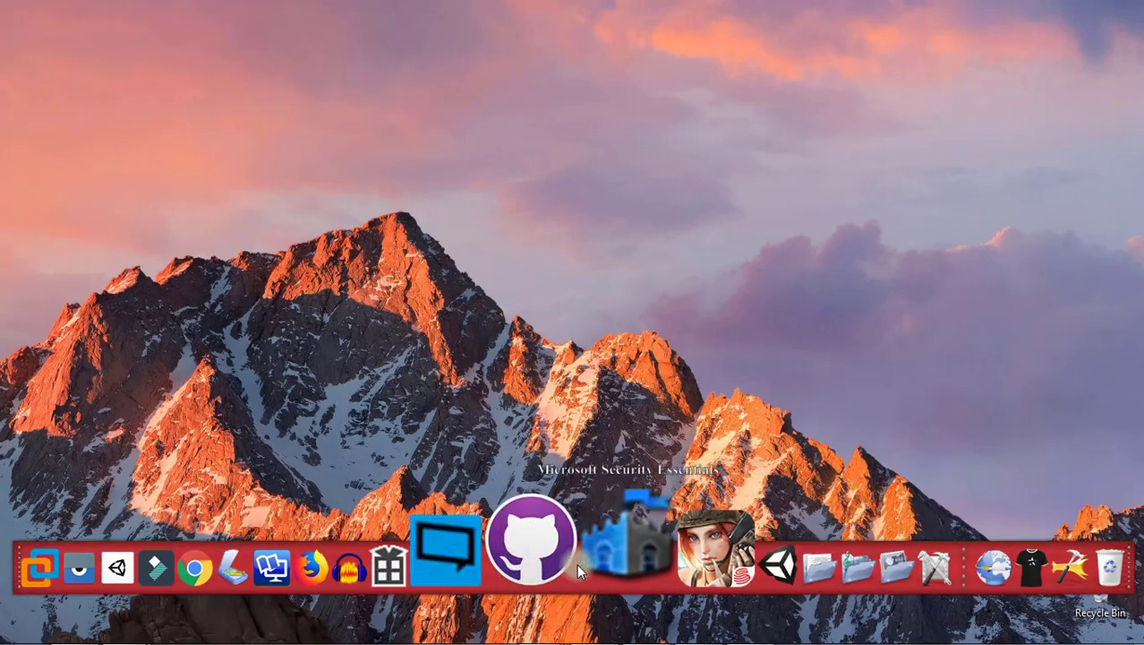
Test the dock by launching Google Chrome from it and opening the YouTube bookmark, and close the browser
left_click(294, 537)
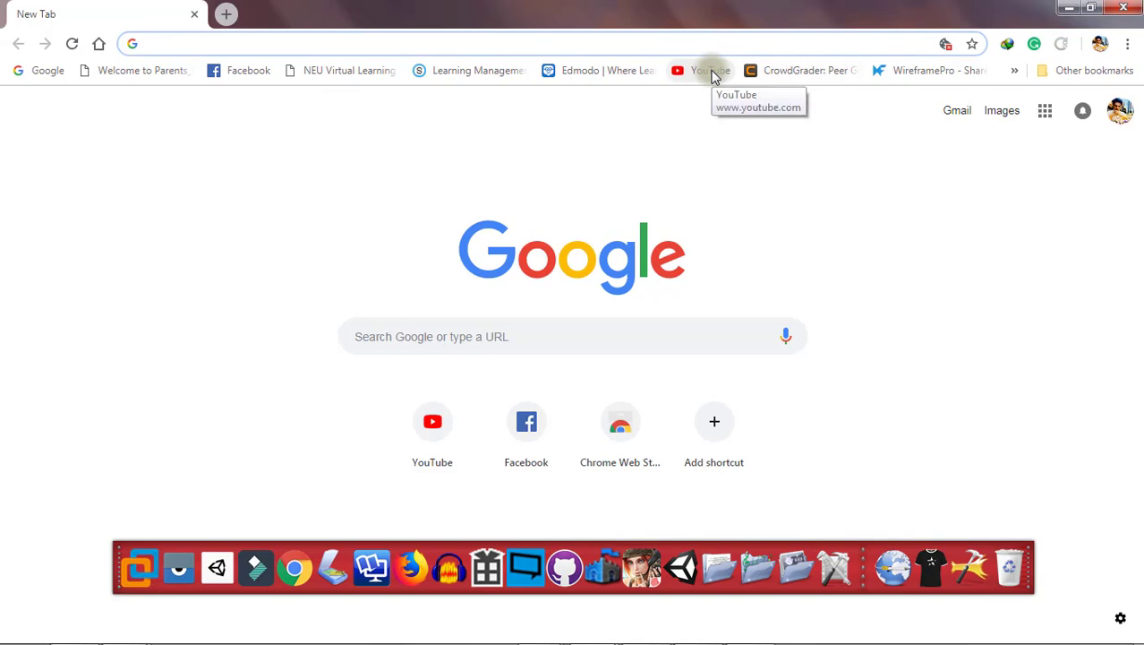
left_click(713, 71)
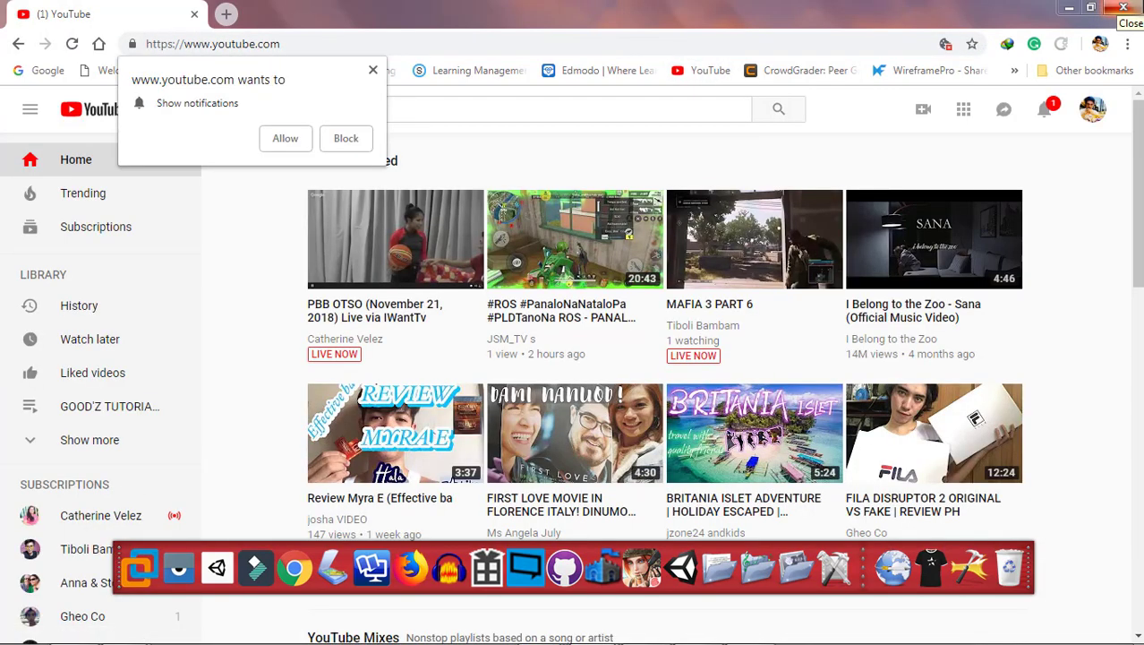
left_click(1124, 7)
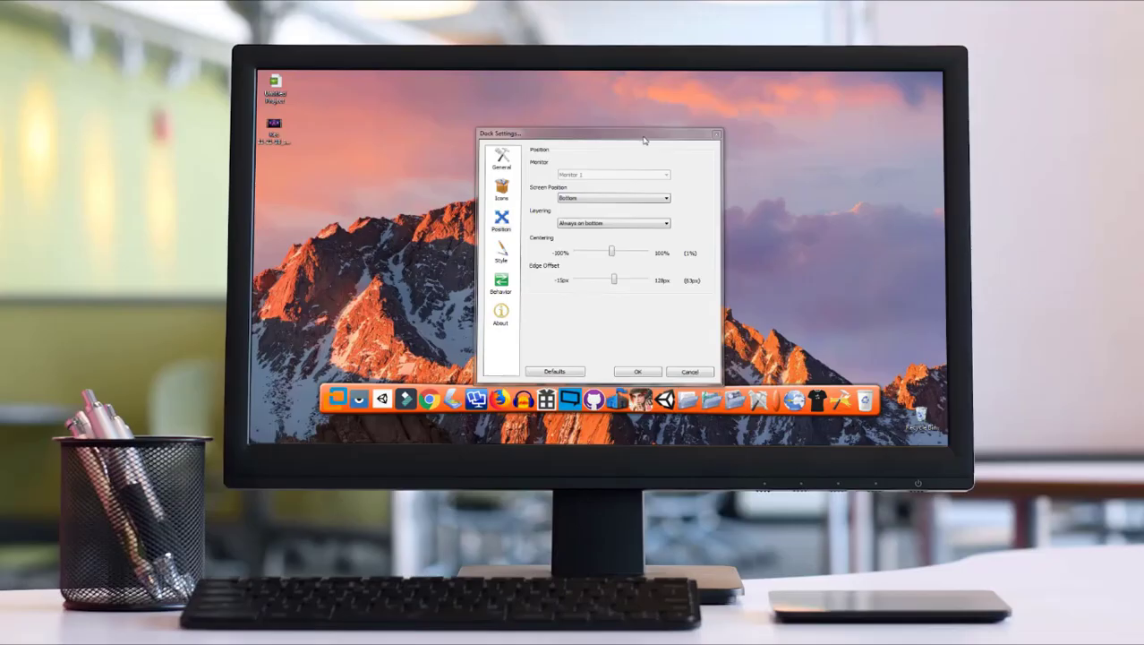
Try the dock's Always on top and Normal layering against the open Chrome window, and confirm the dock settings
left_click_drag(641, 143, 614, 116)
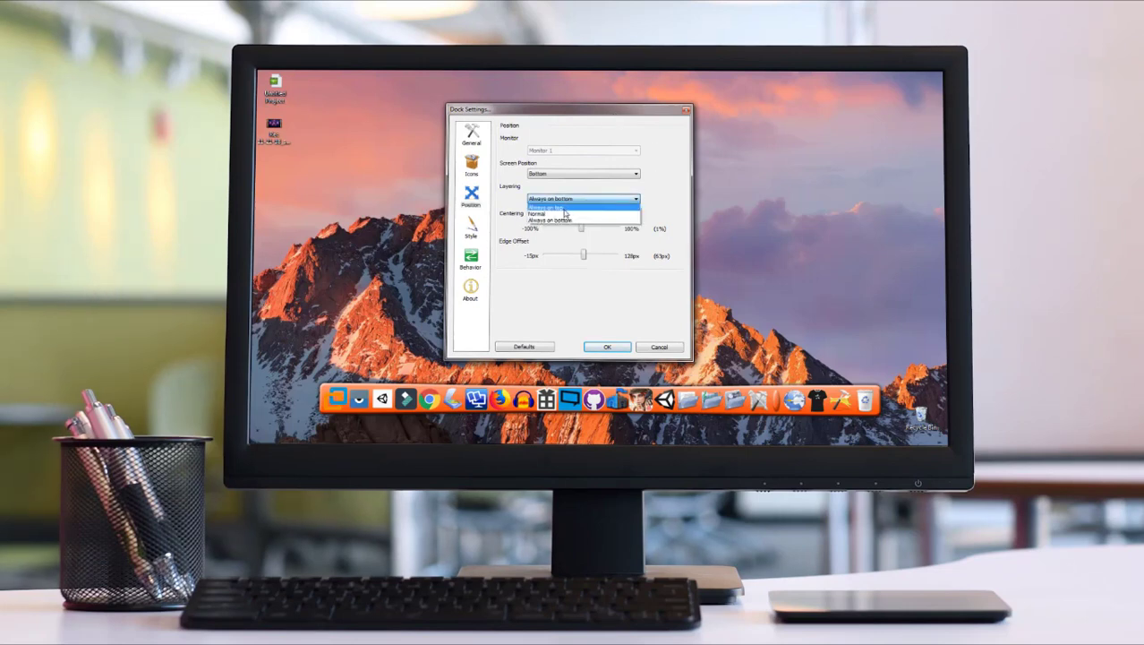
left_click(429, 387)
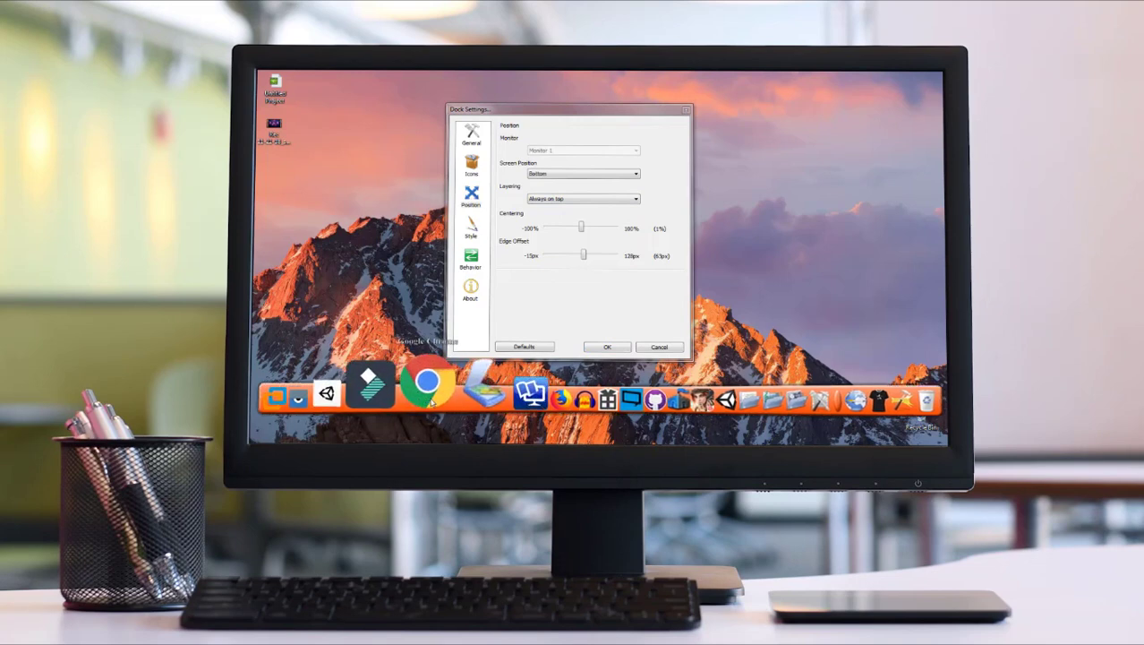
left_click(612, 435)
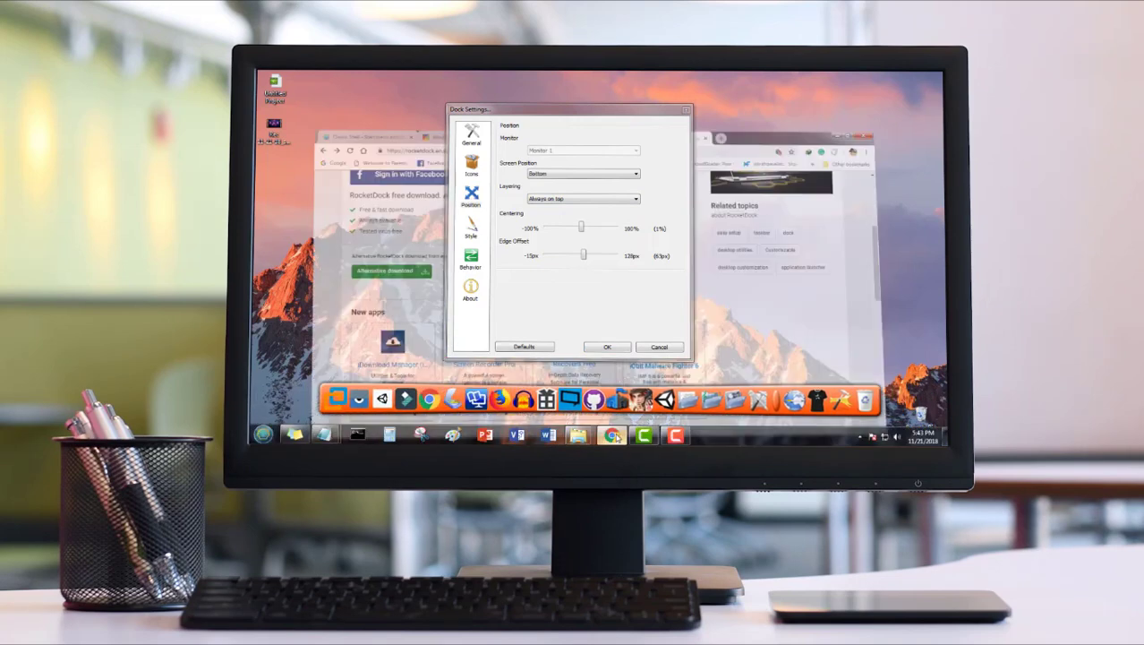
left_click(581, 198)
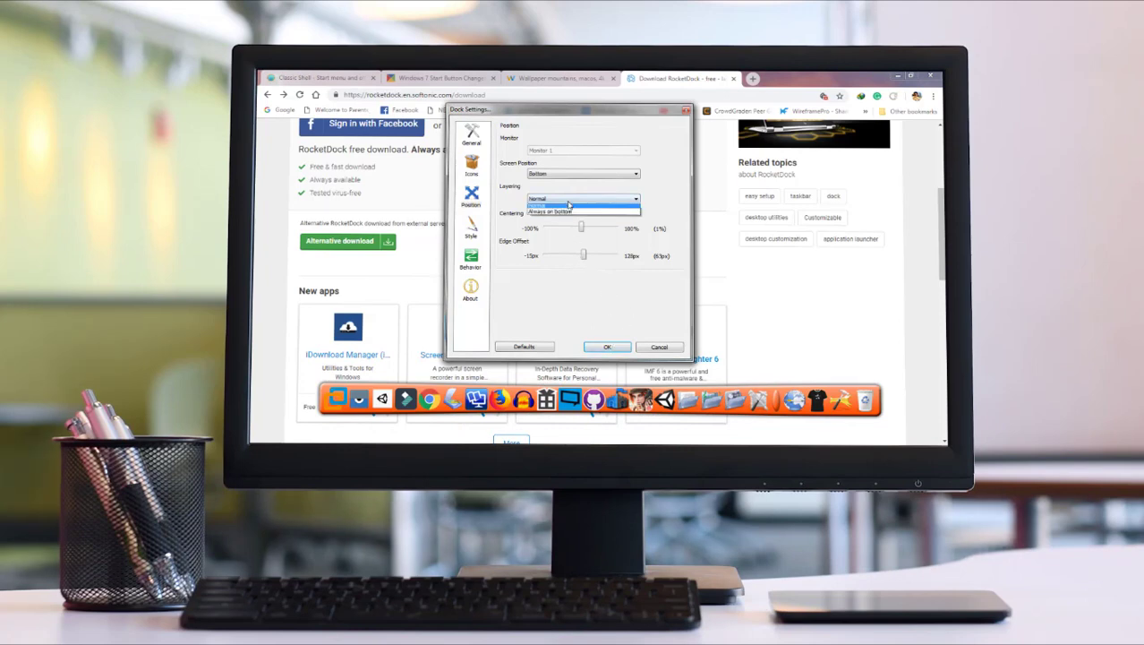
left_click(614, 349)
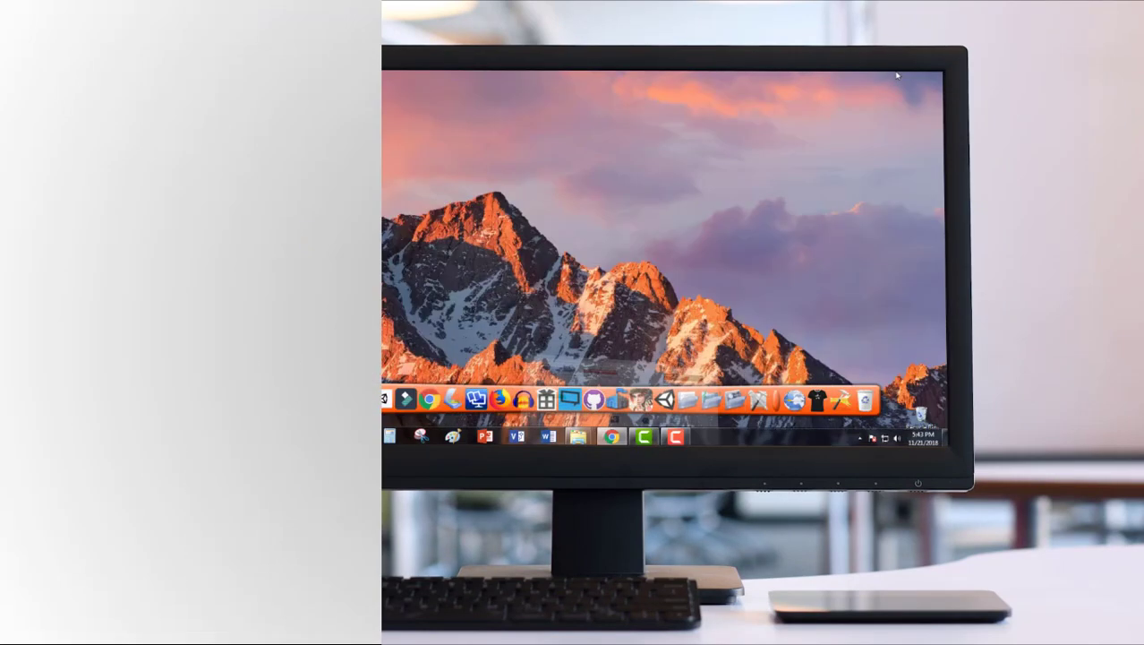